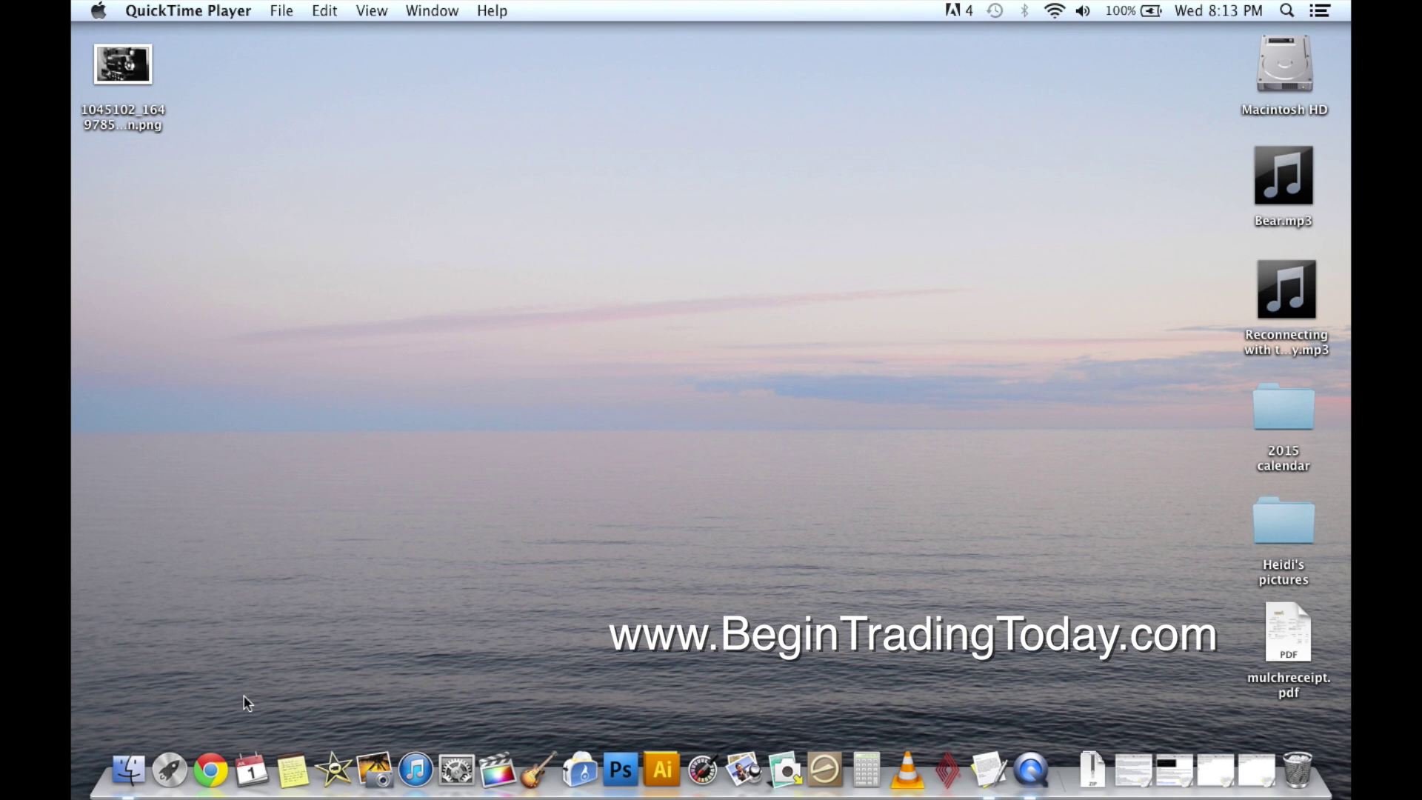
Launch Chrome, load vantagefx.com and scroll down its homepage.
left_click(215, 752)
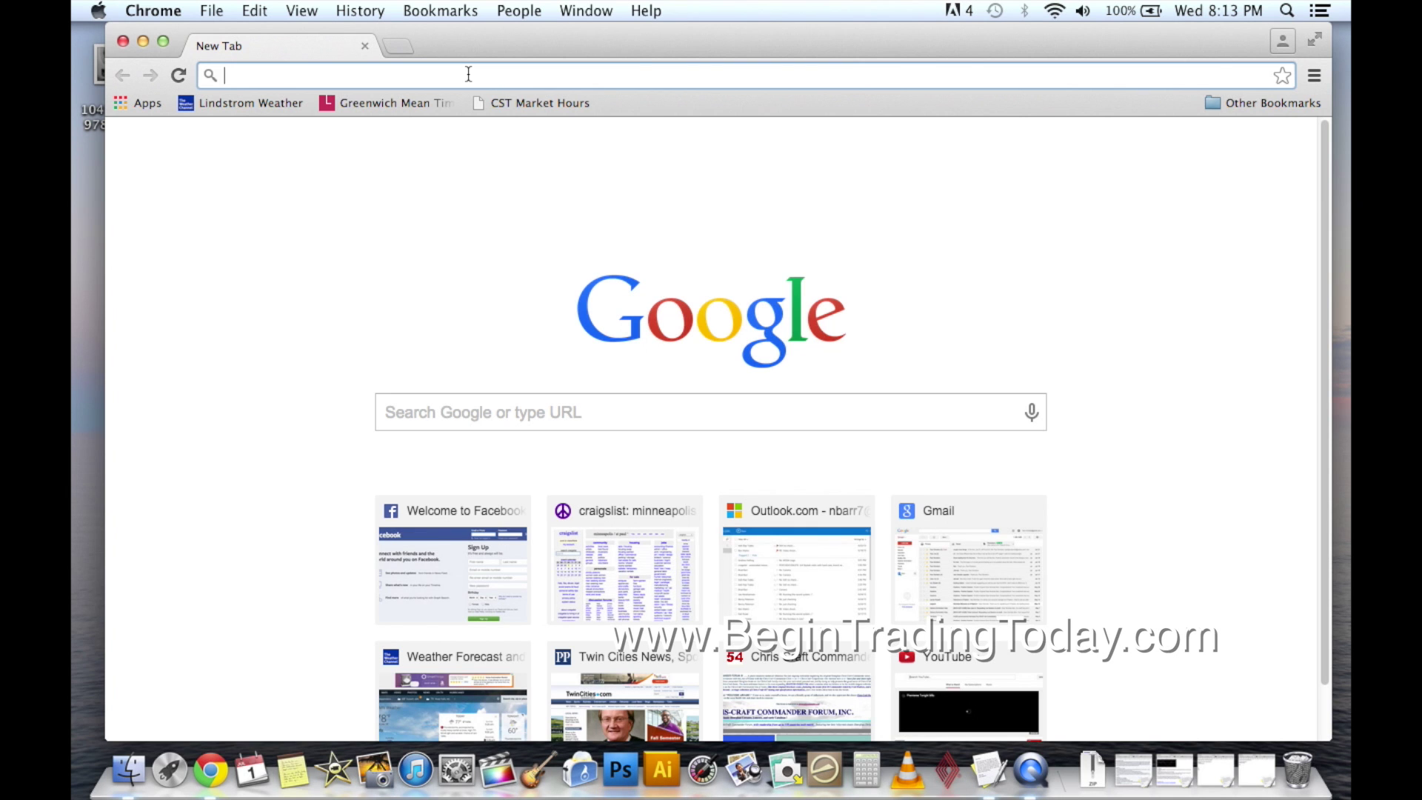
type("vantagefx.com")
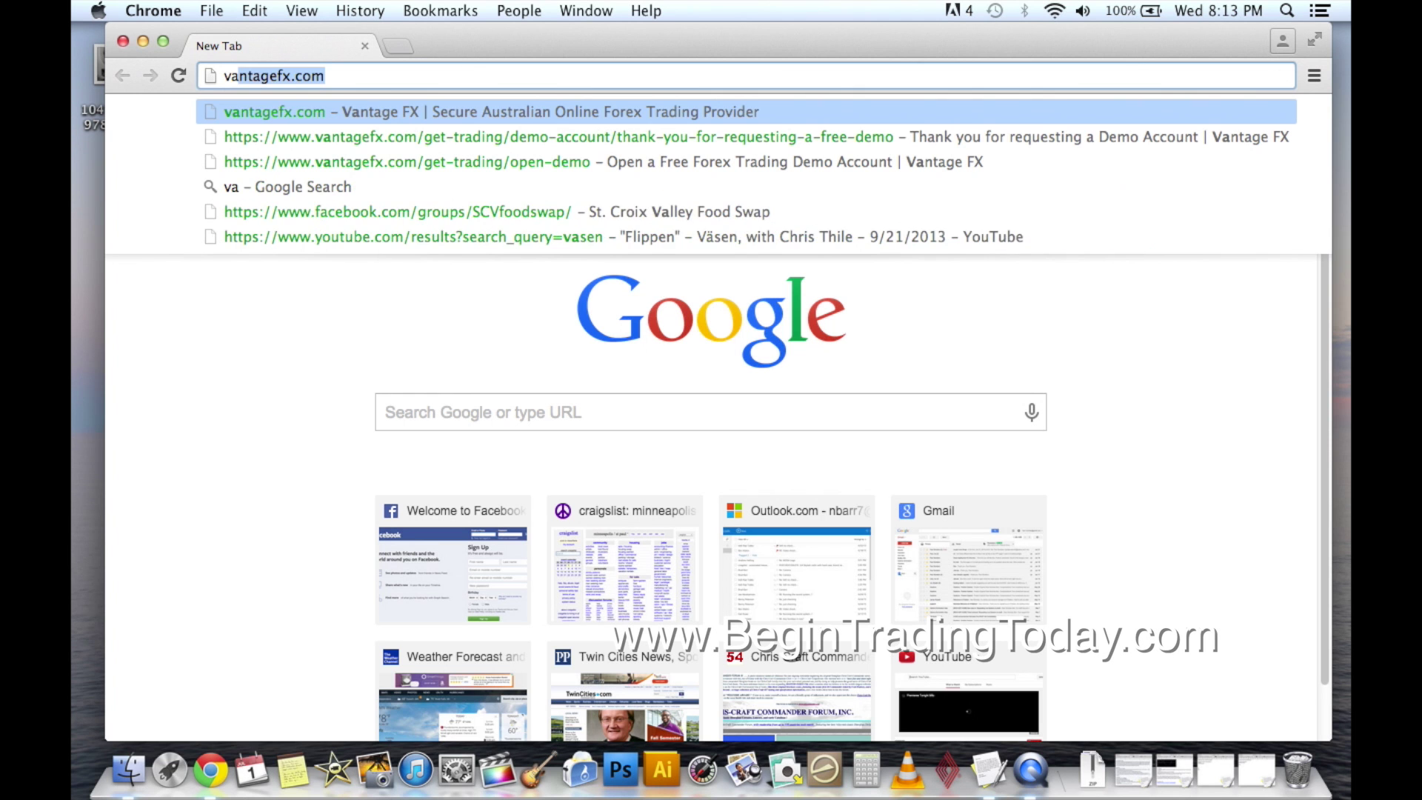
key("Right")
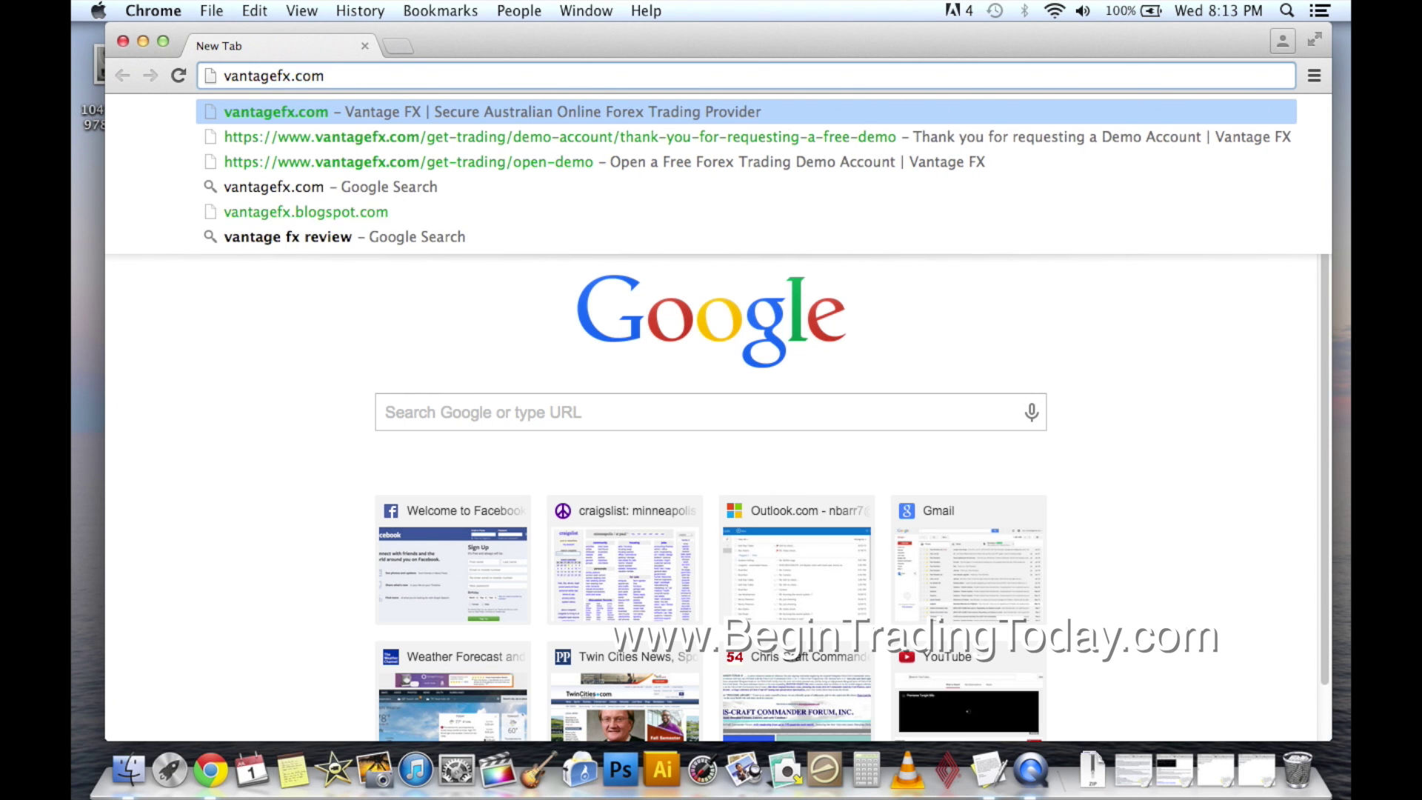
key("Return")
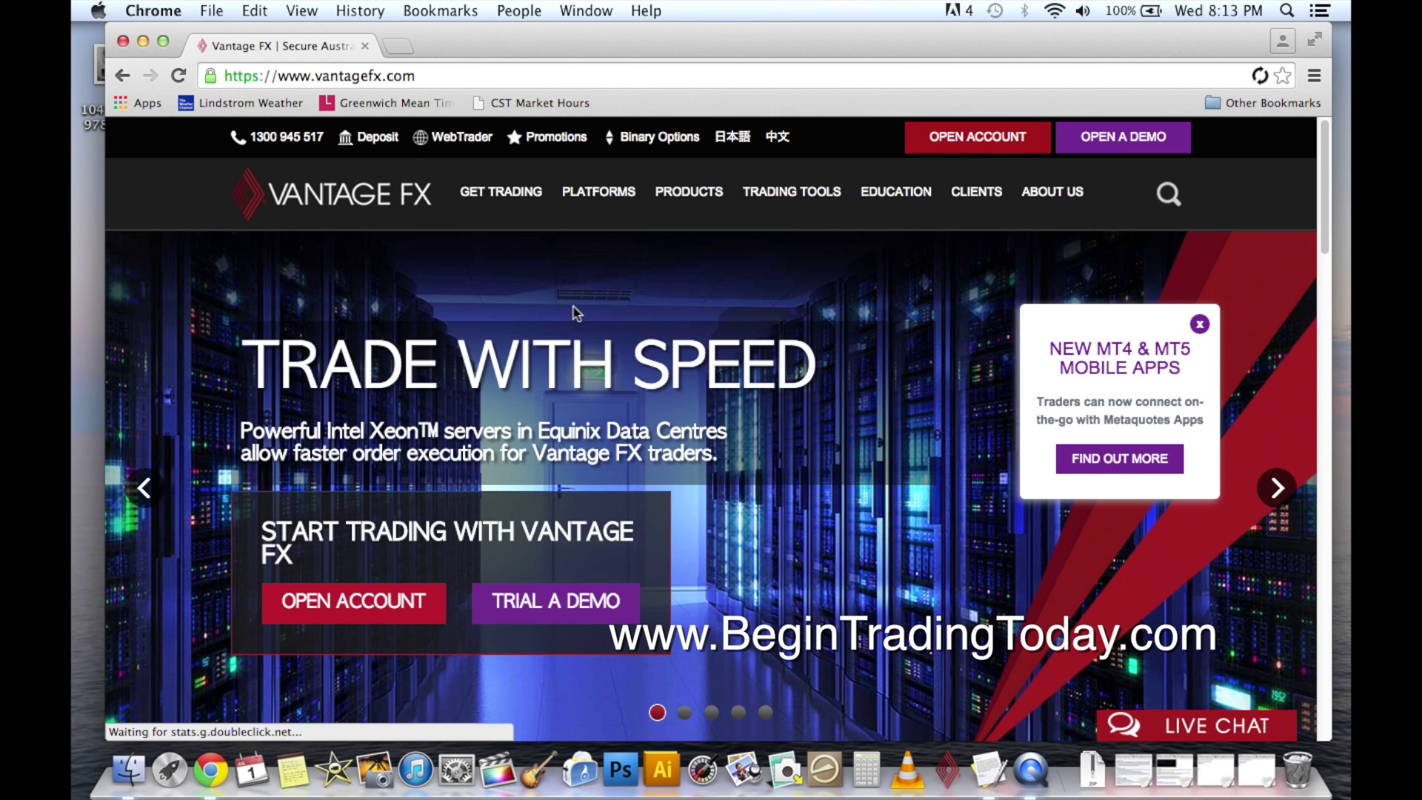
scroll(576, 311, "down", 2)
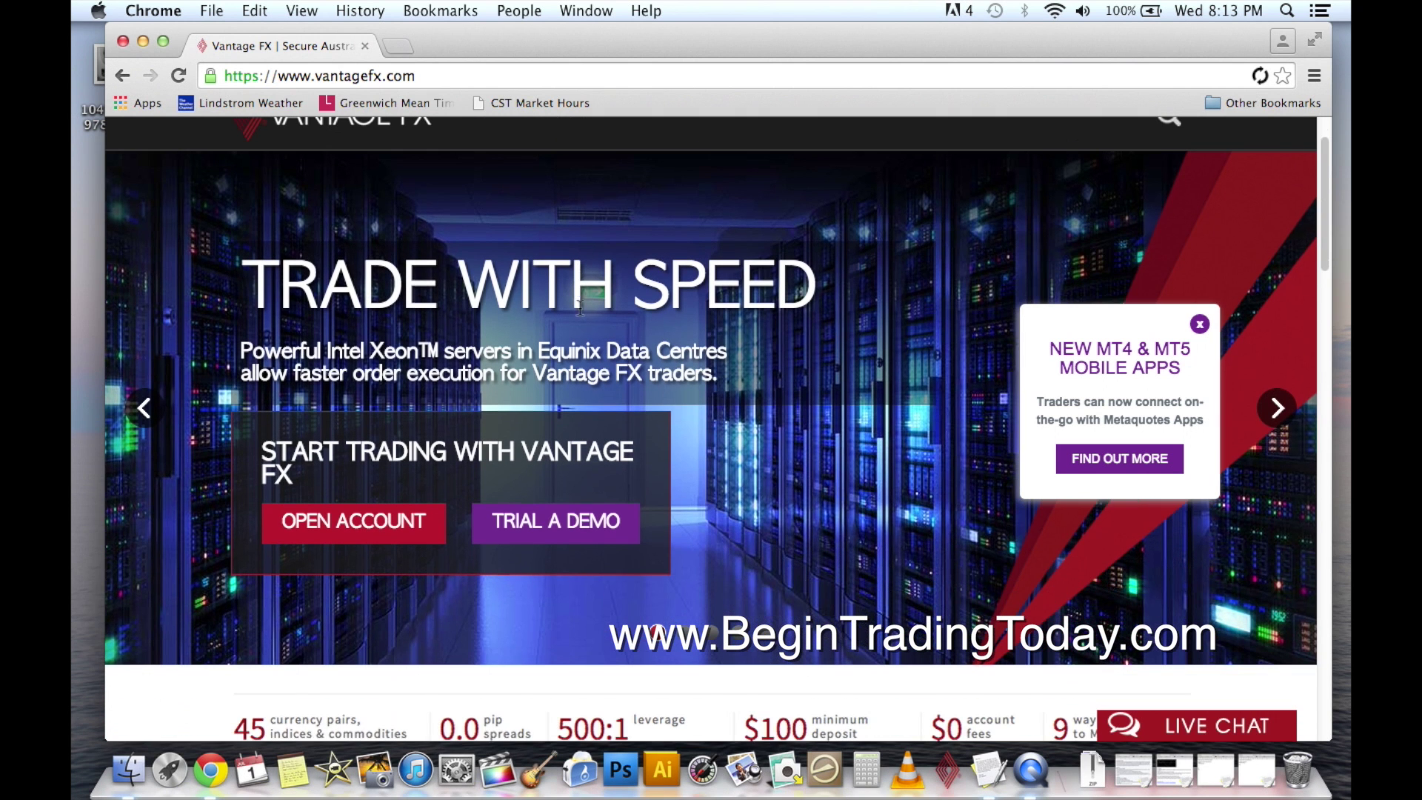
Open the free demo account page and enter the first and last name.
left_click(551, 522)
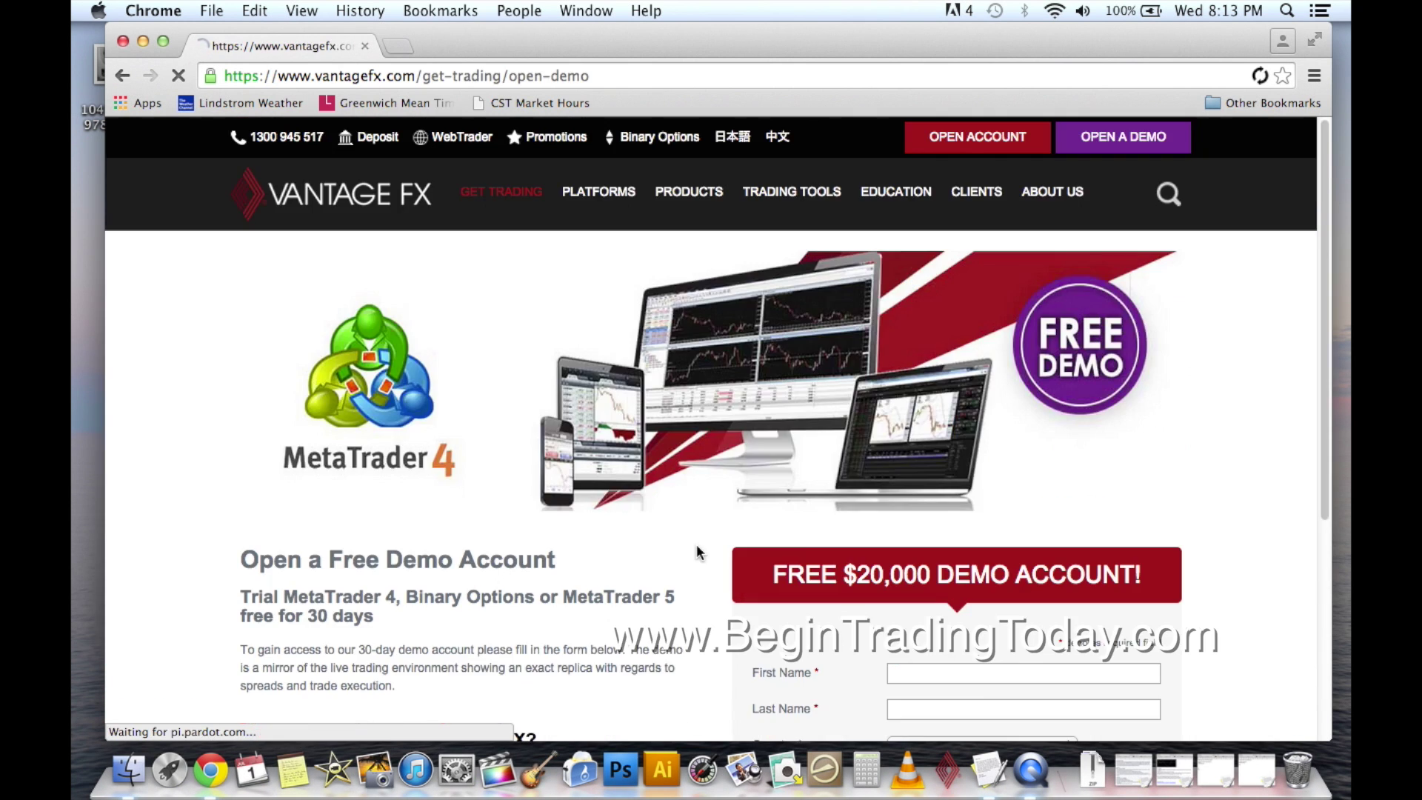
scroll(1242, 535, "down", 3)
scroll(1243, 535, "down", 5)
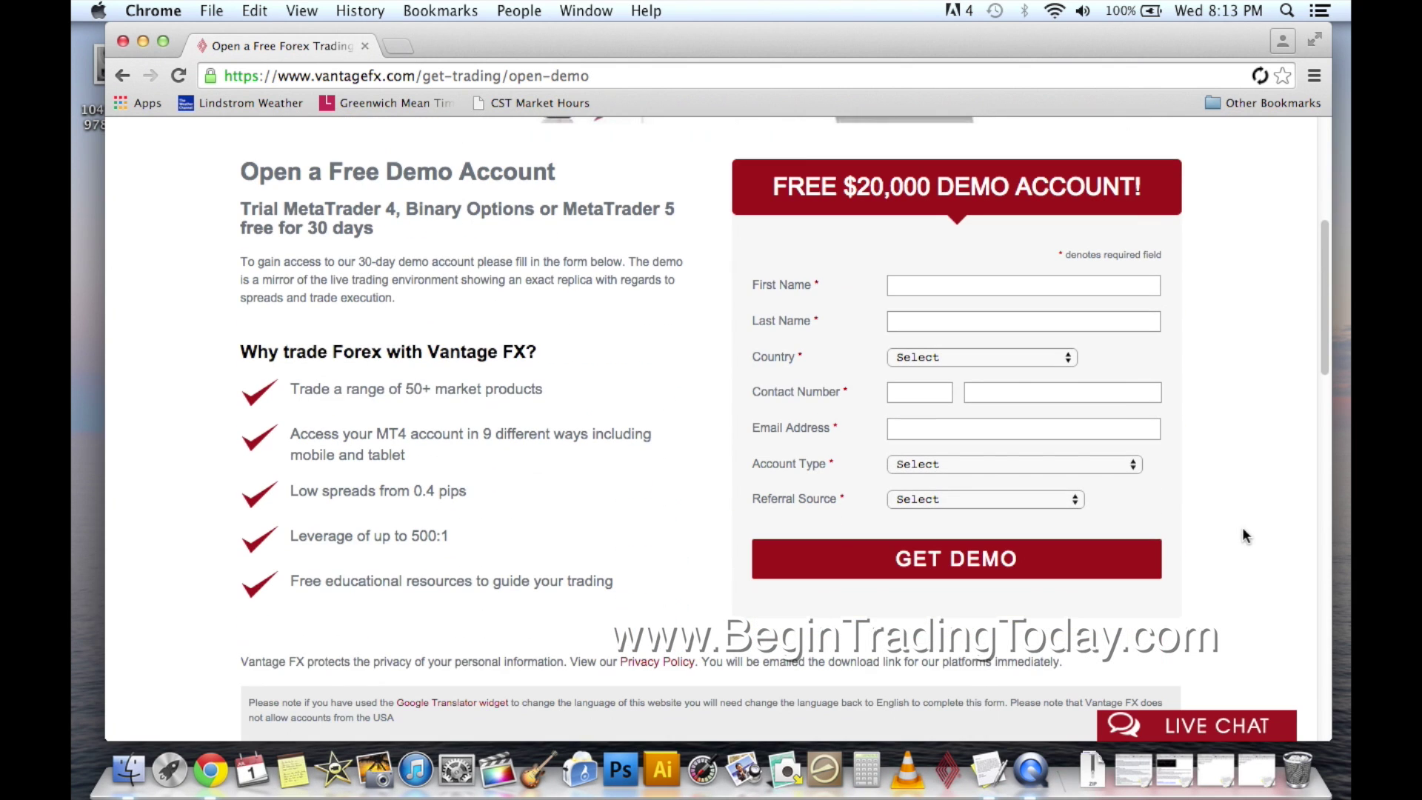
left_click(967, 291)
scroll(1194, 403, "up", 1)
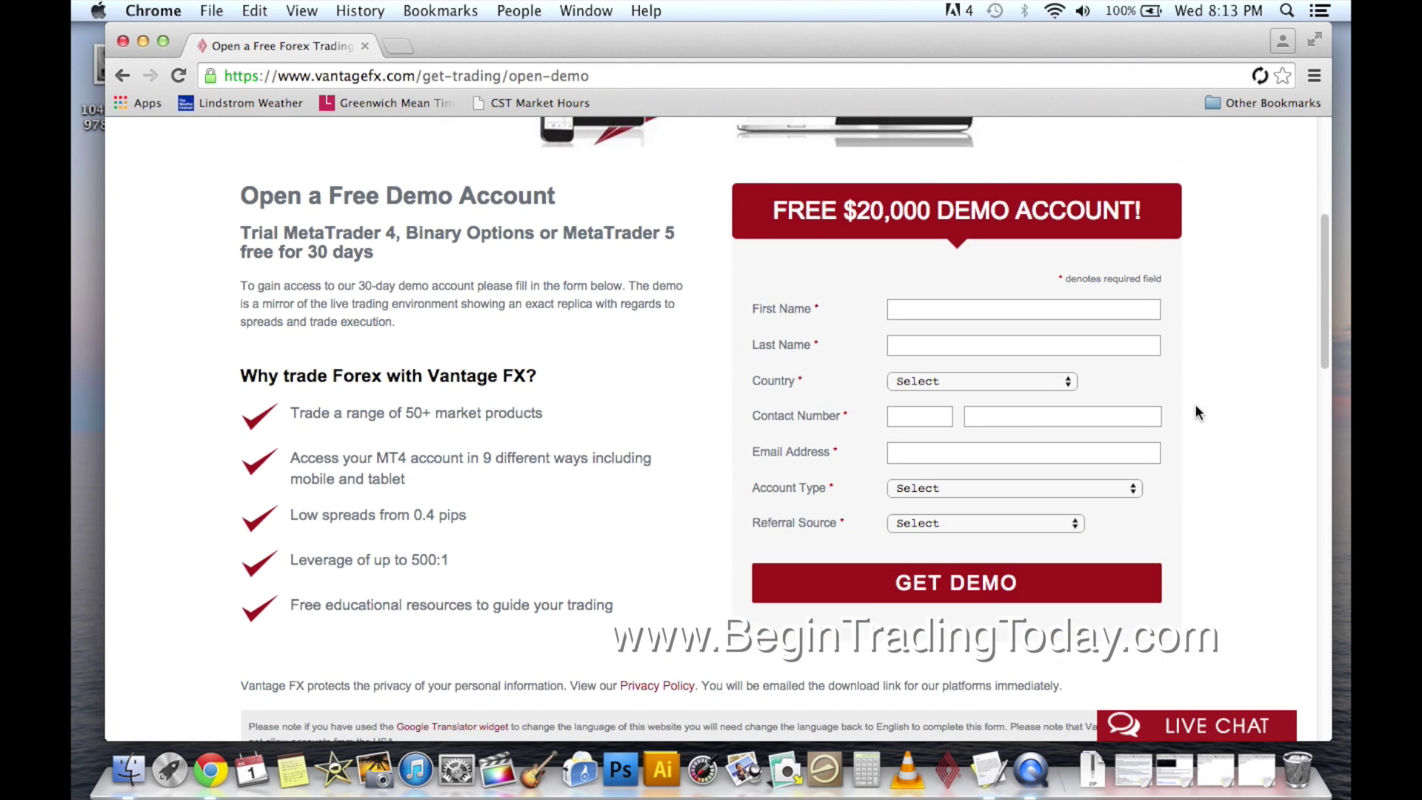
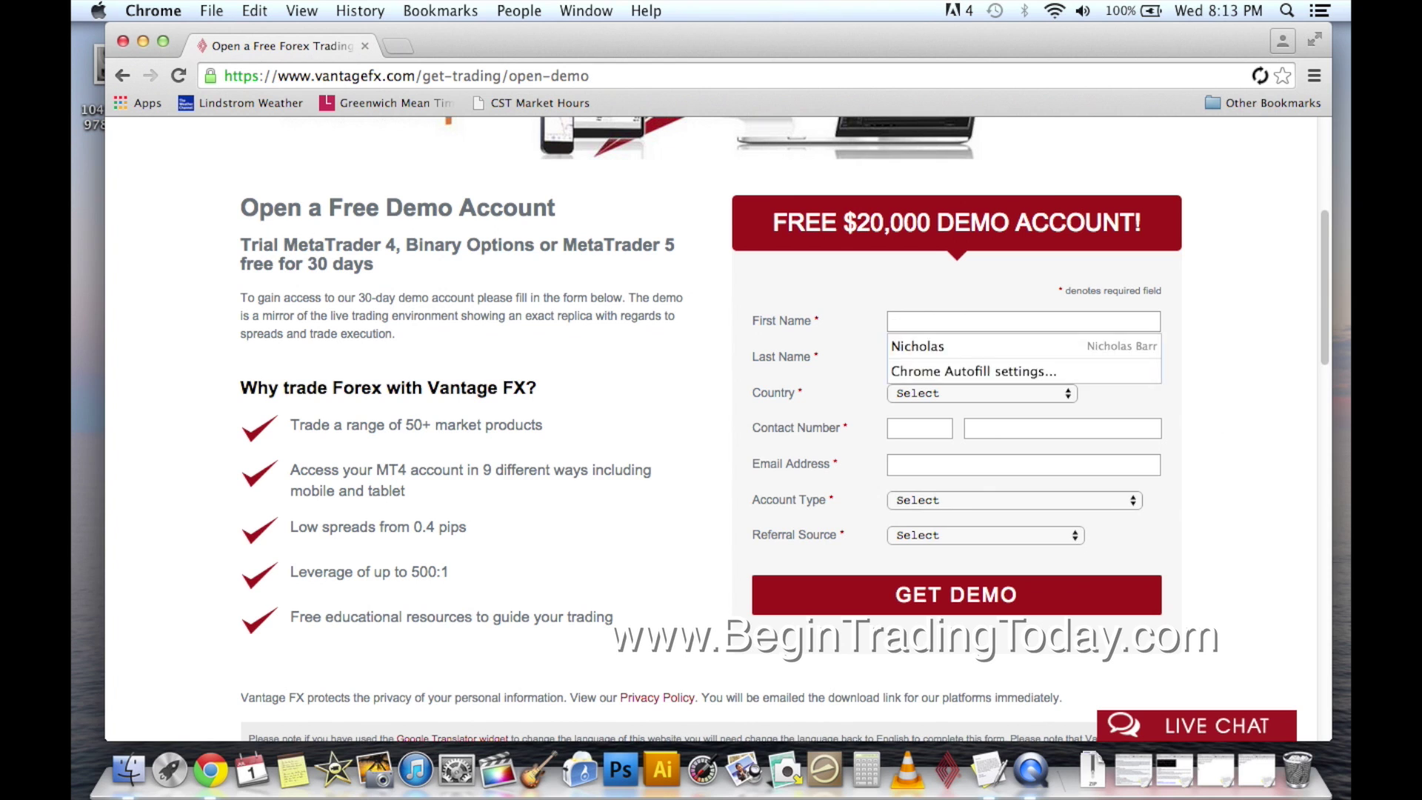
key("Tab")
key("Tab")
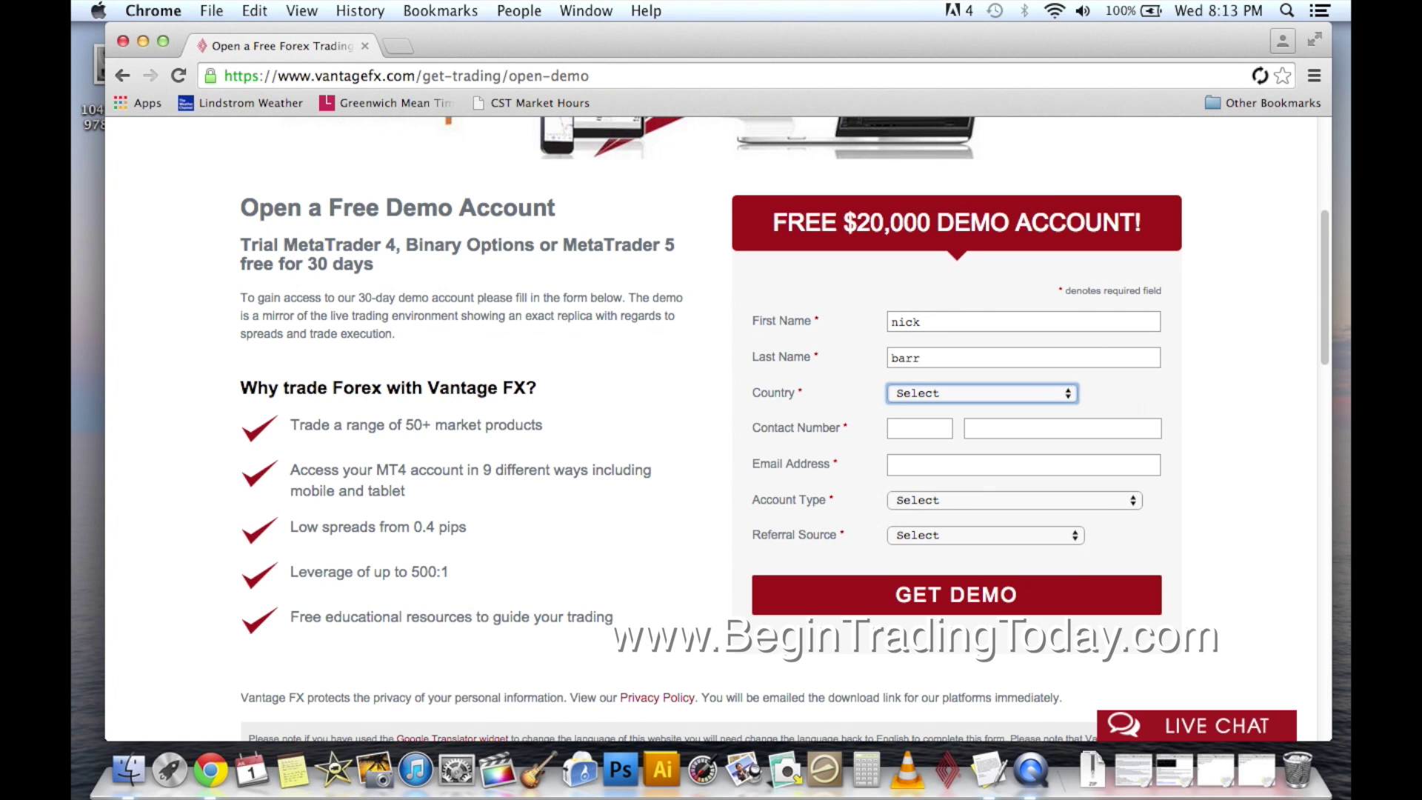
Choose Canada as the country and fill in the phone number and e-mail address.
left_click(1068, 393)
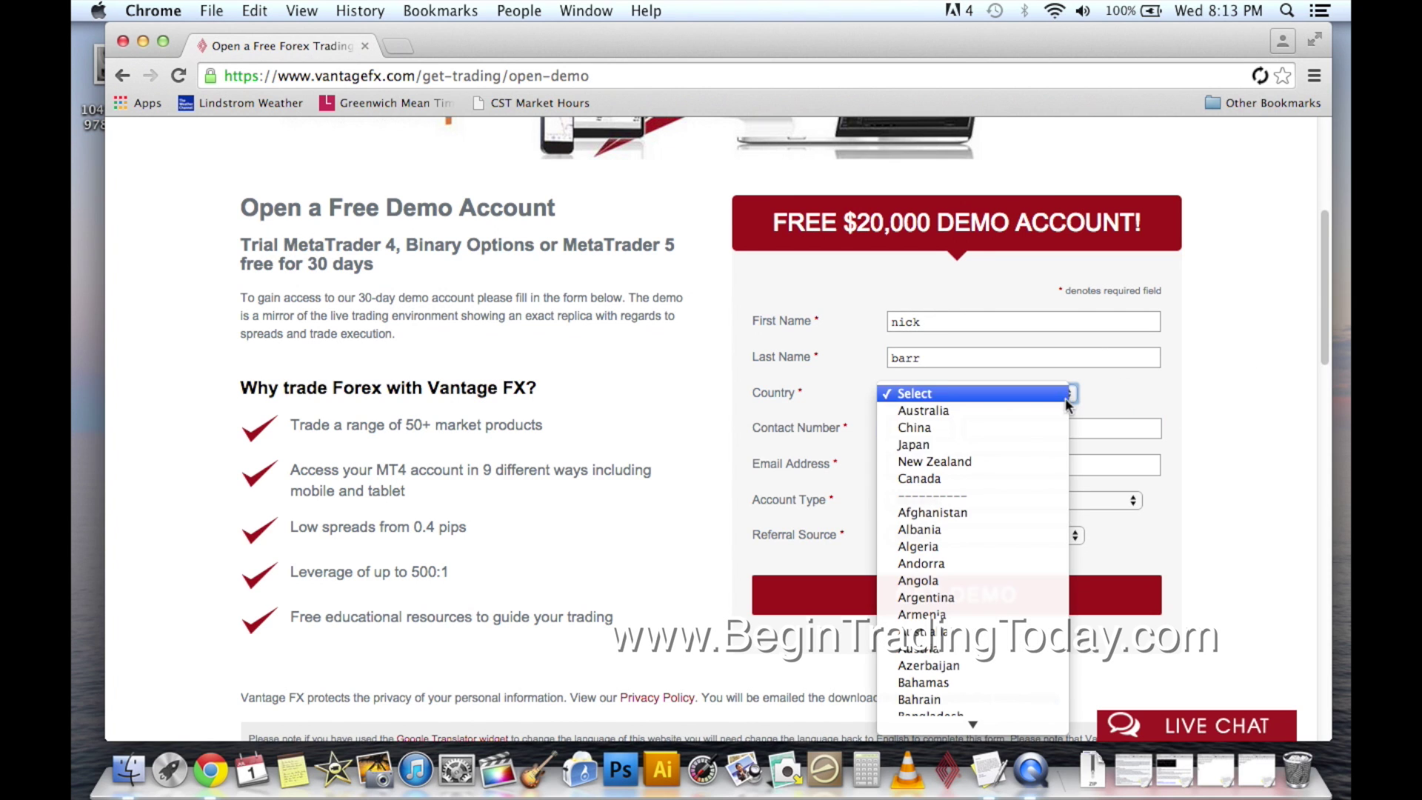
left_click(1009, 477)
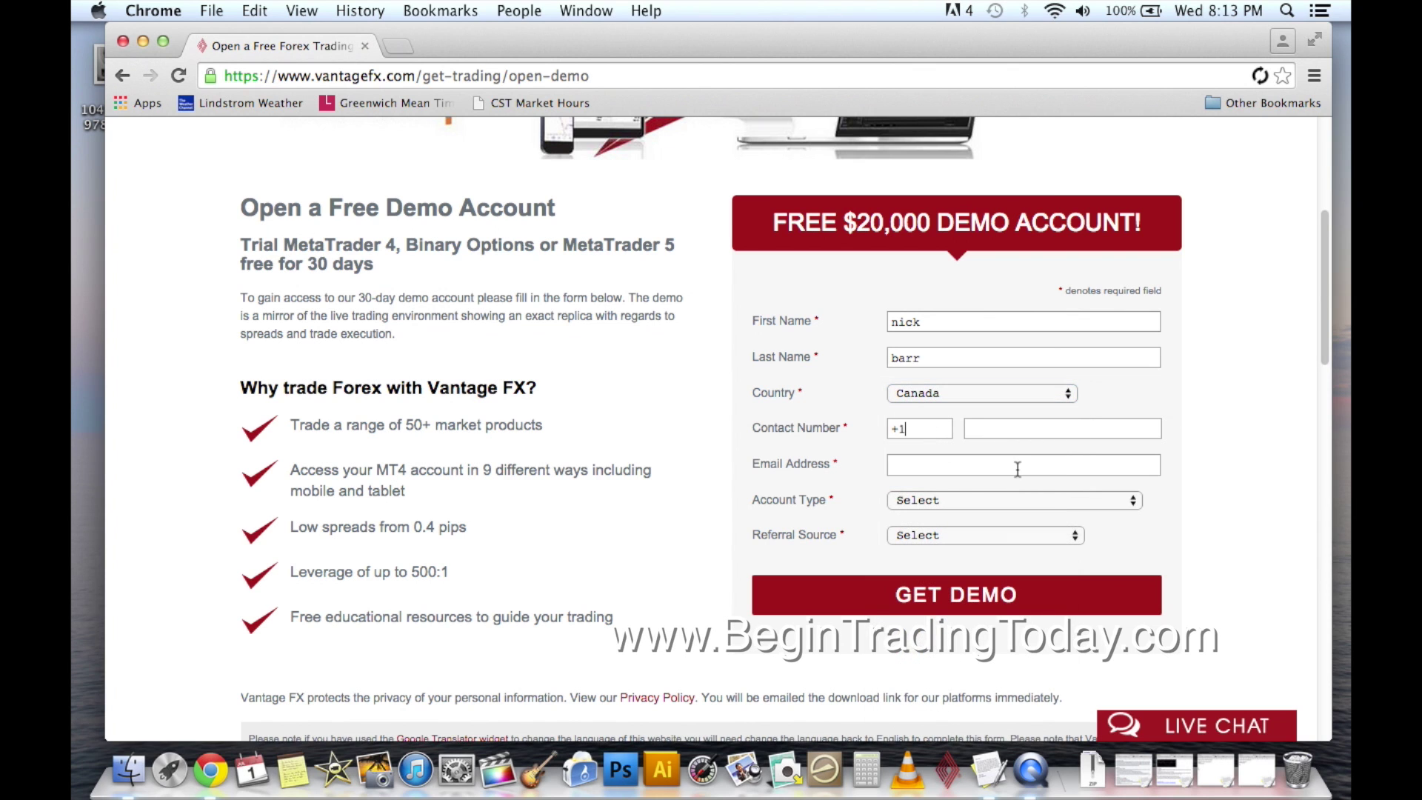
key("Tab")
left_click(940, 466)
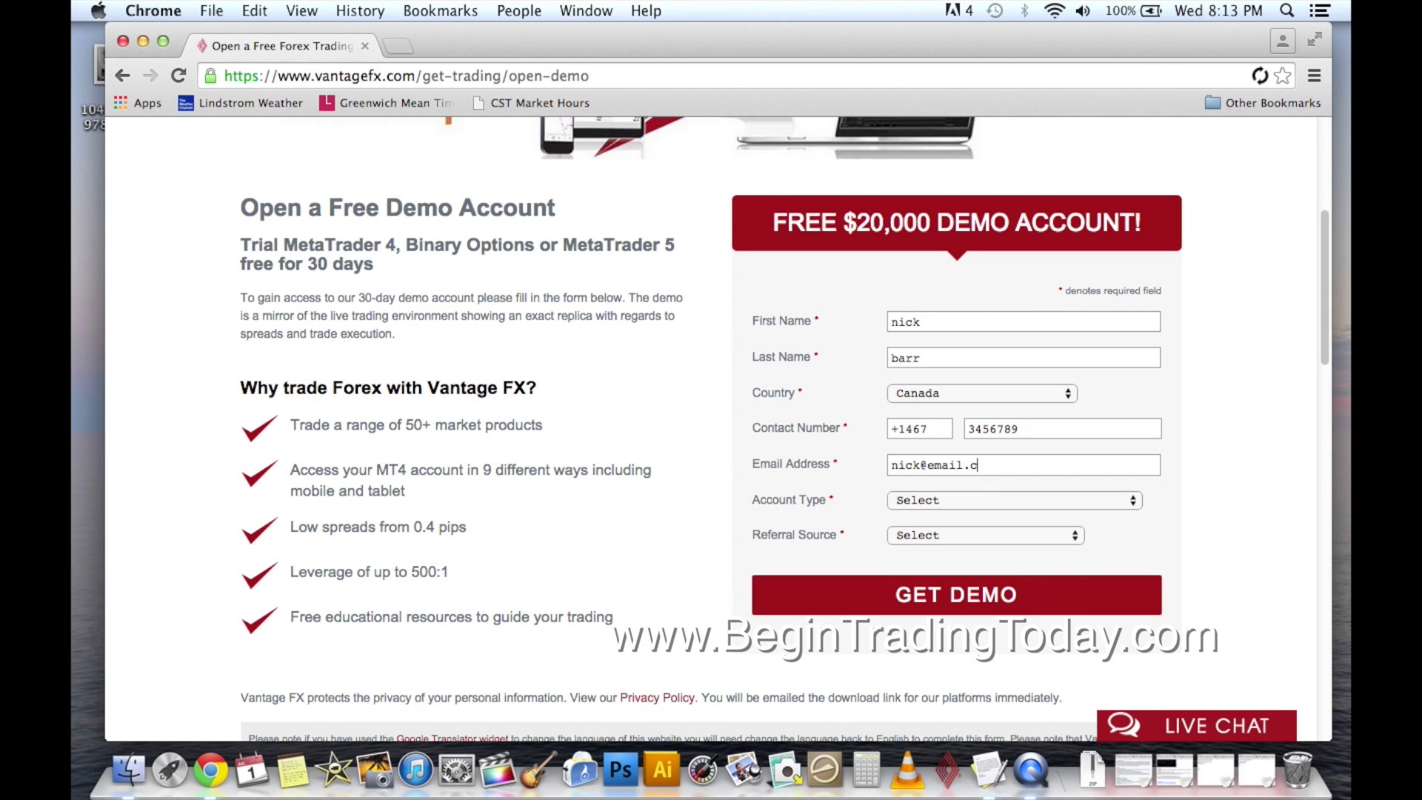
Pick the MT4 Standard (+ Binary Options) account and referral source Other, then submit.
left_click(957, 499)
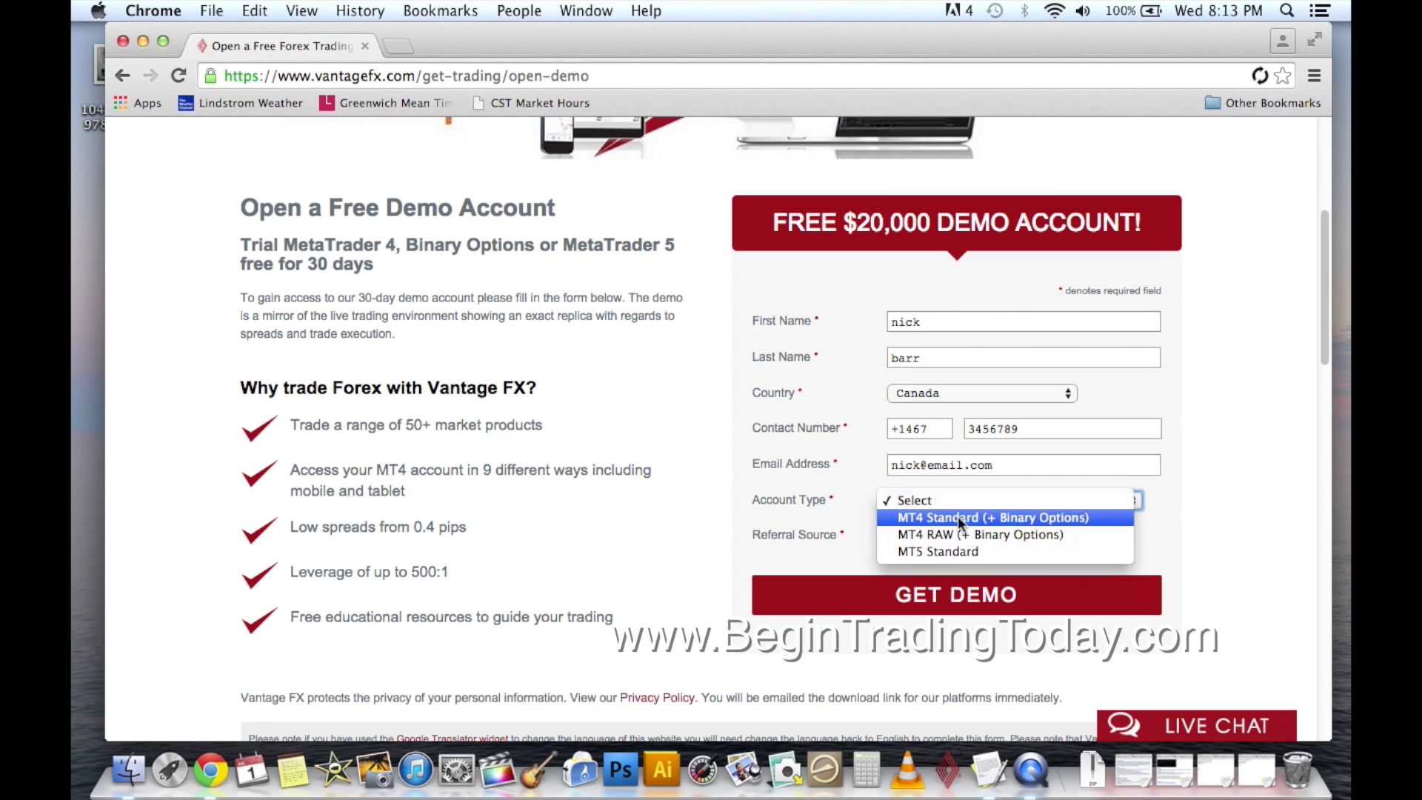
left_click(960, 518)
left_click(957, 533)
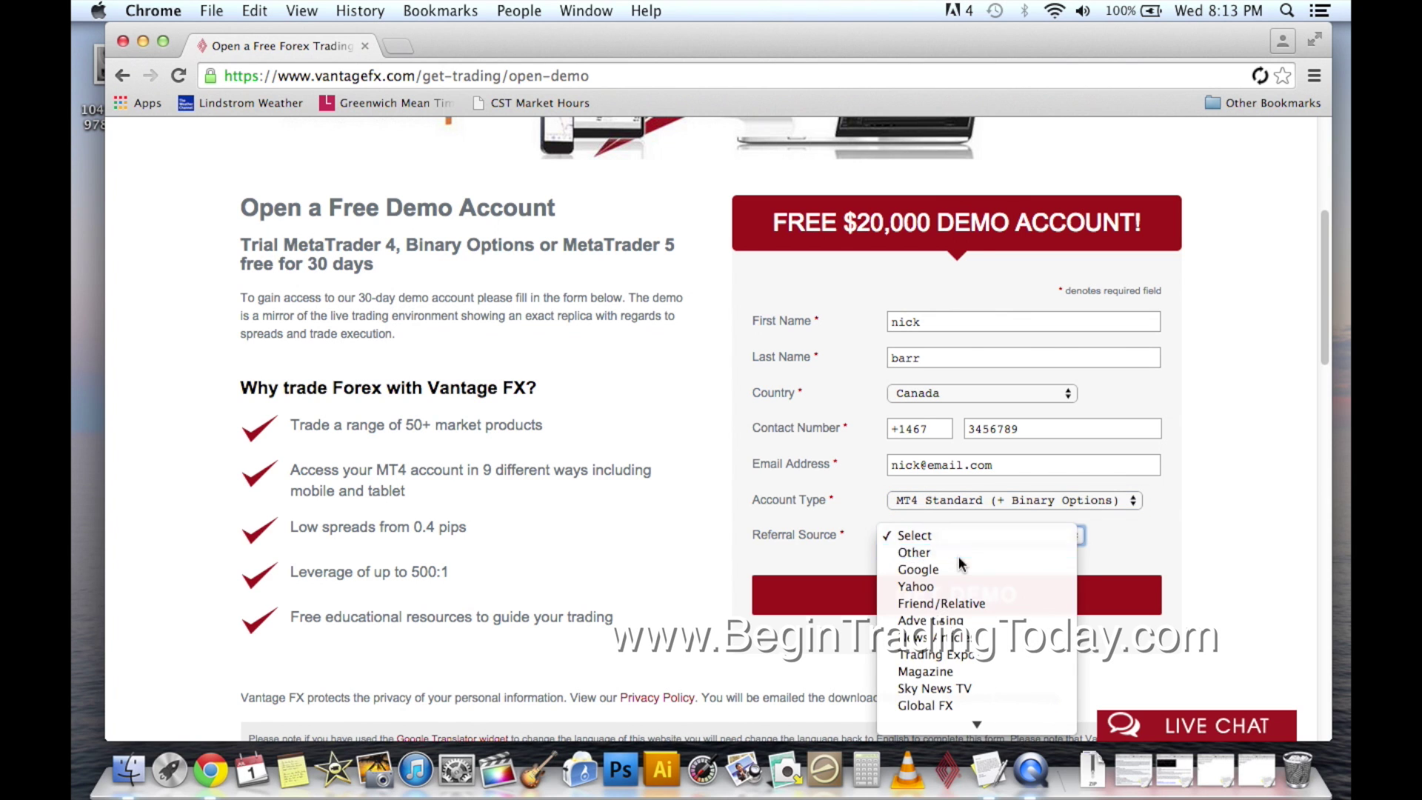
left_click(959, 552)
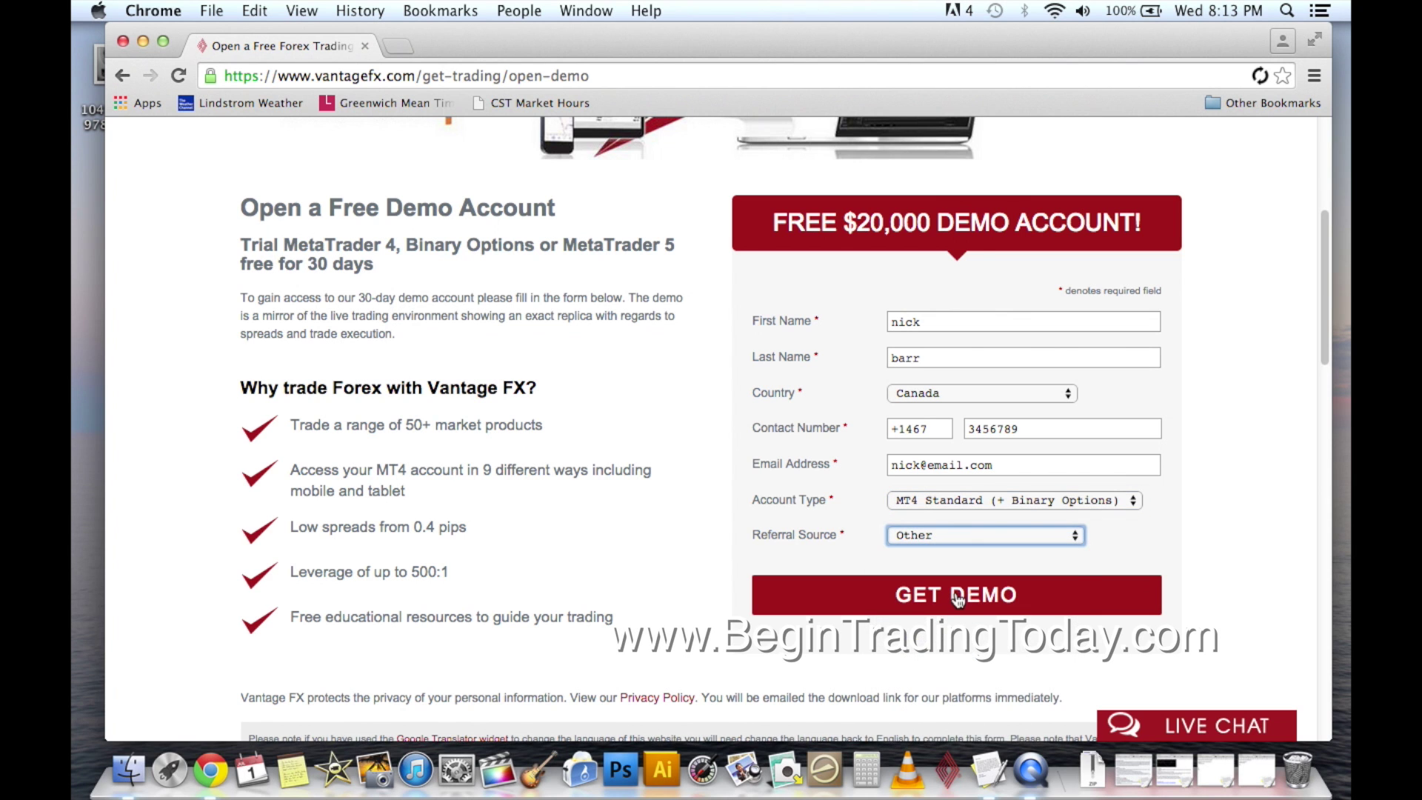
left_click(958, 598)
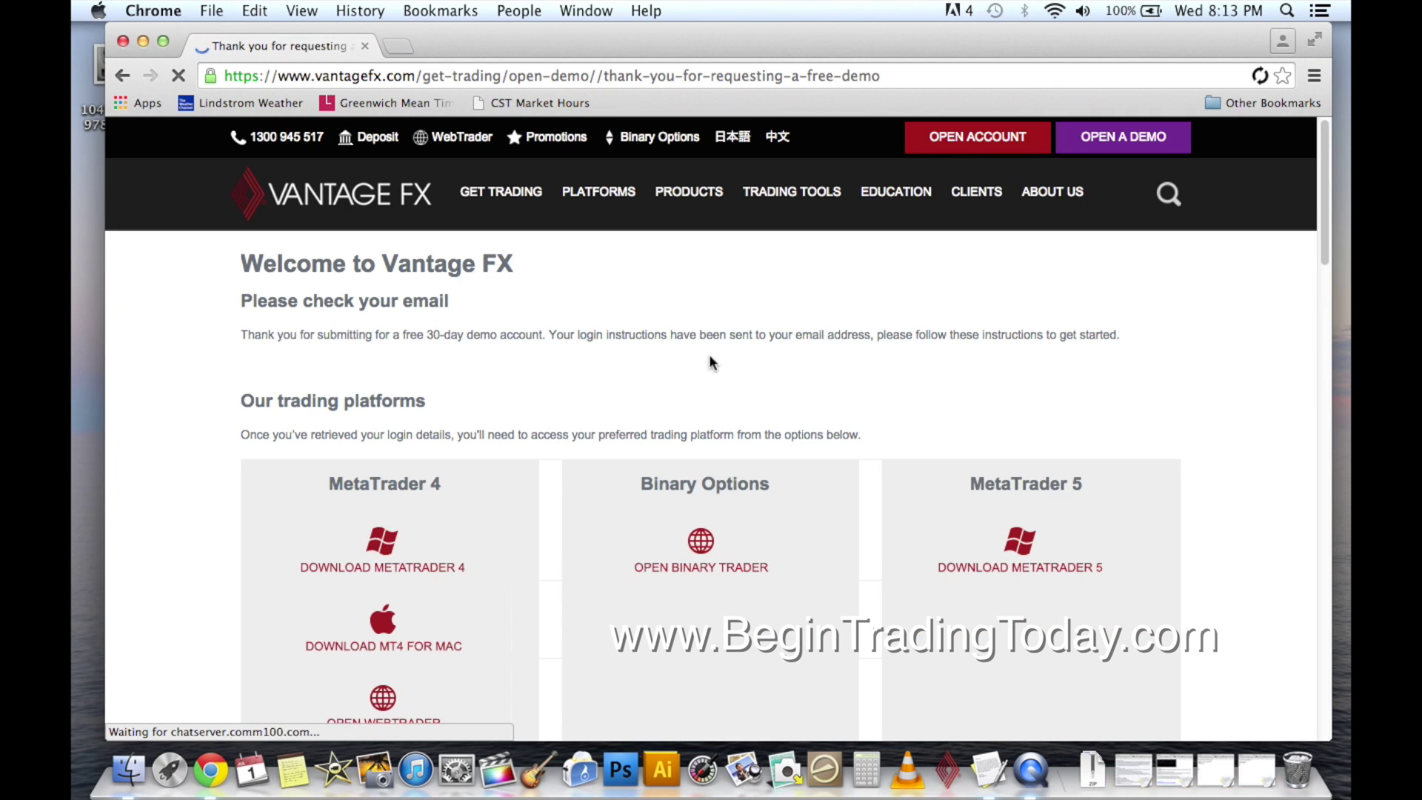
Scroll down the thank-you page and download MT4 for Mac.
scroll(547, 453, "down", 3)
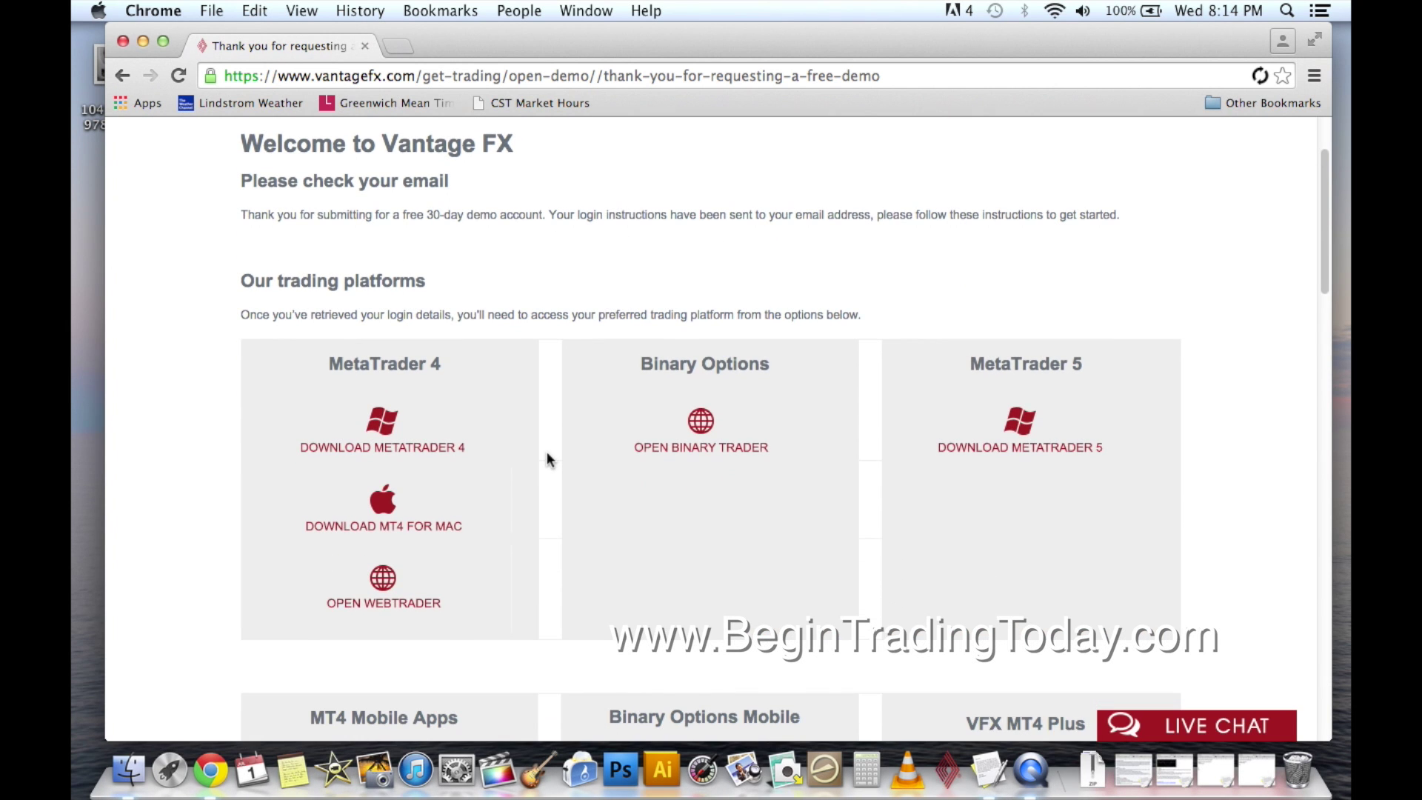
scroll(547, 459, "down", 1)
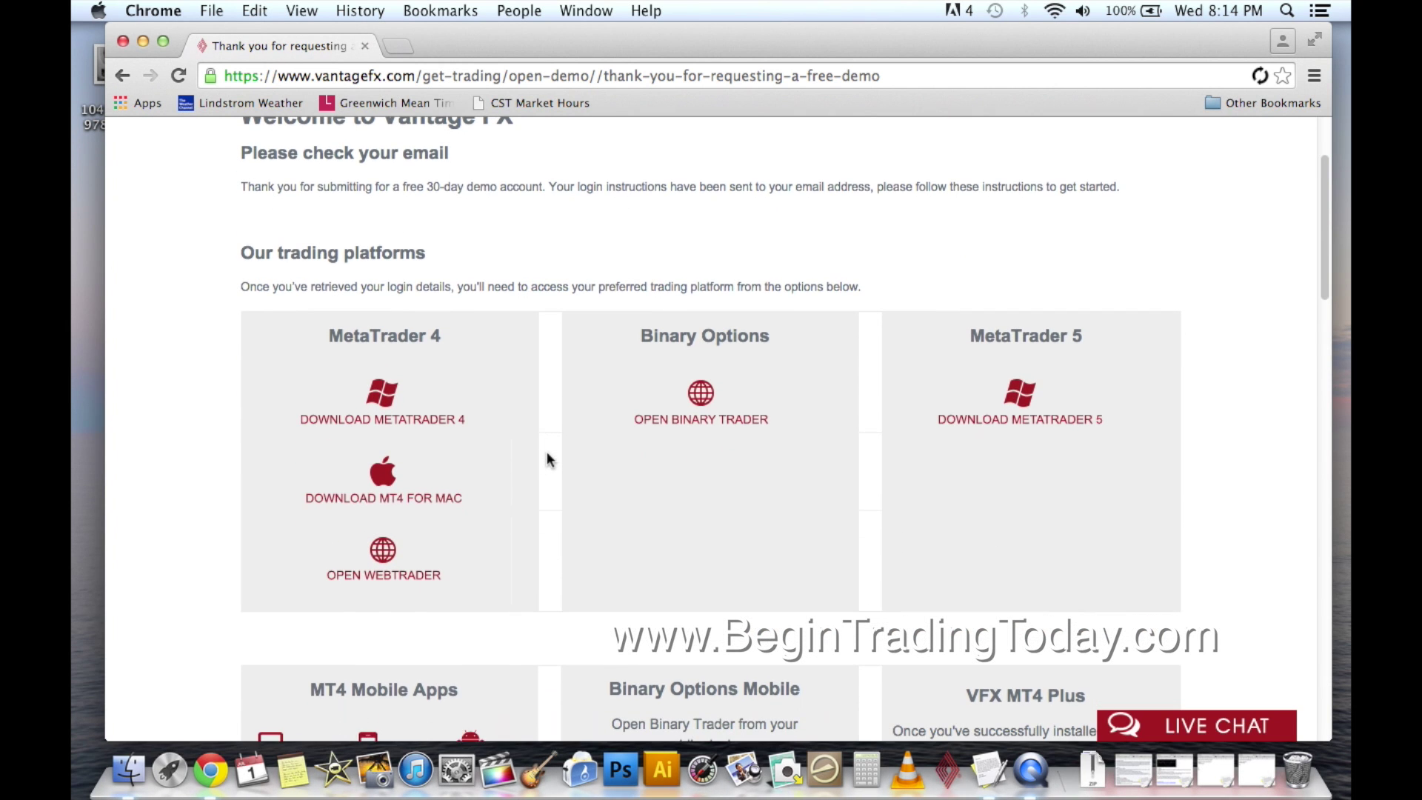
left_click(384, 483)
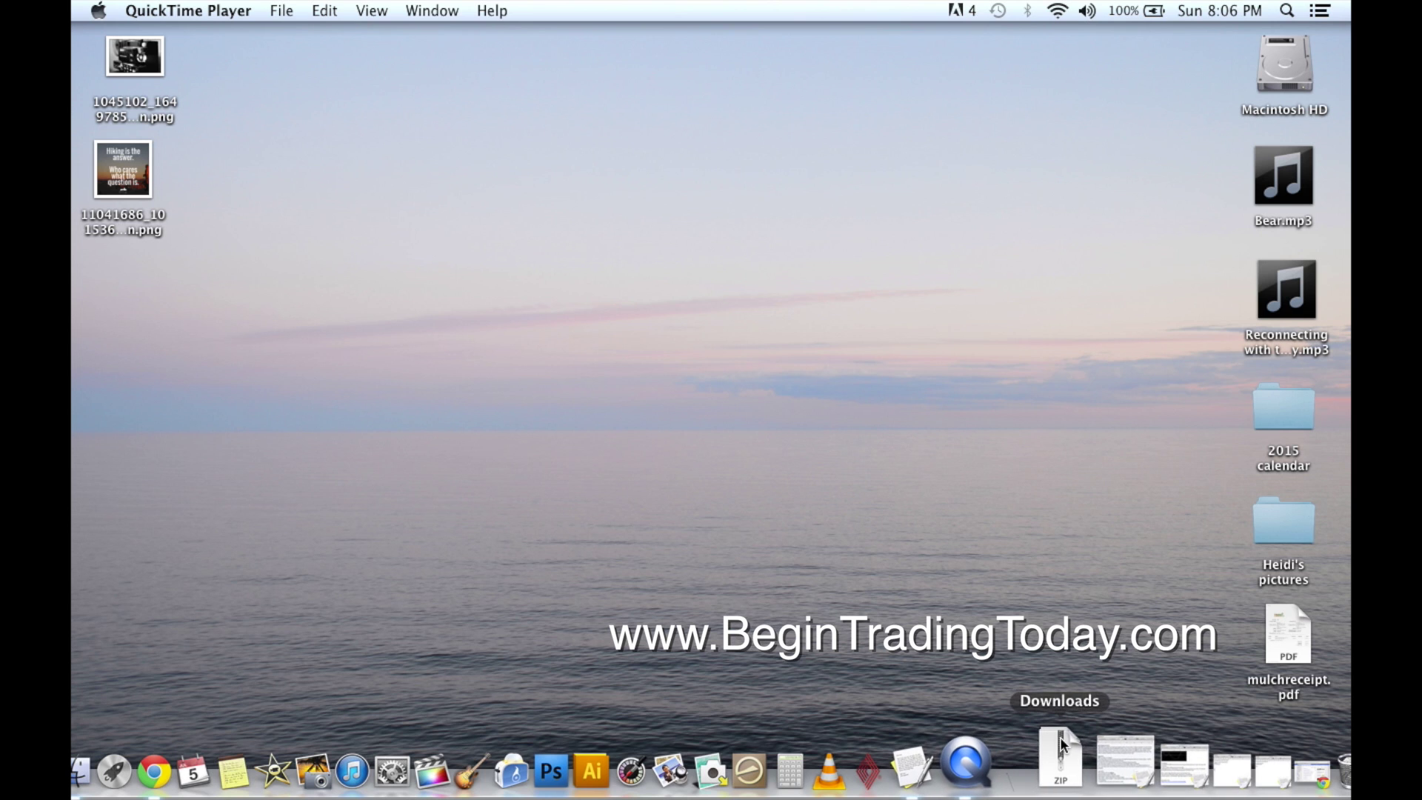
Open Downloads in Finder, sort by date newest first, and unzip VantageFXMT4Mac (1).zip.
left_click(1062, 775)
scroll(1154, 466, "down", 15)
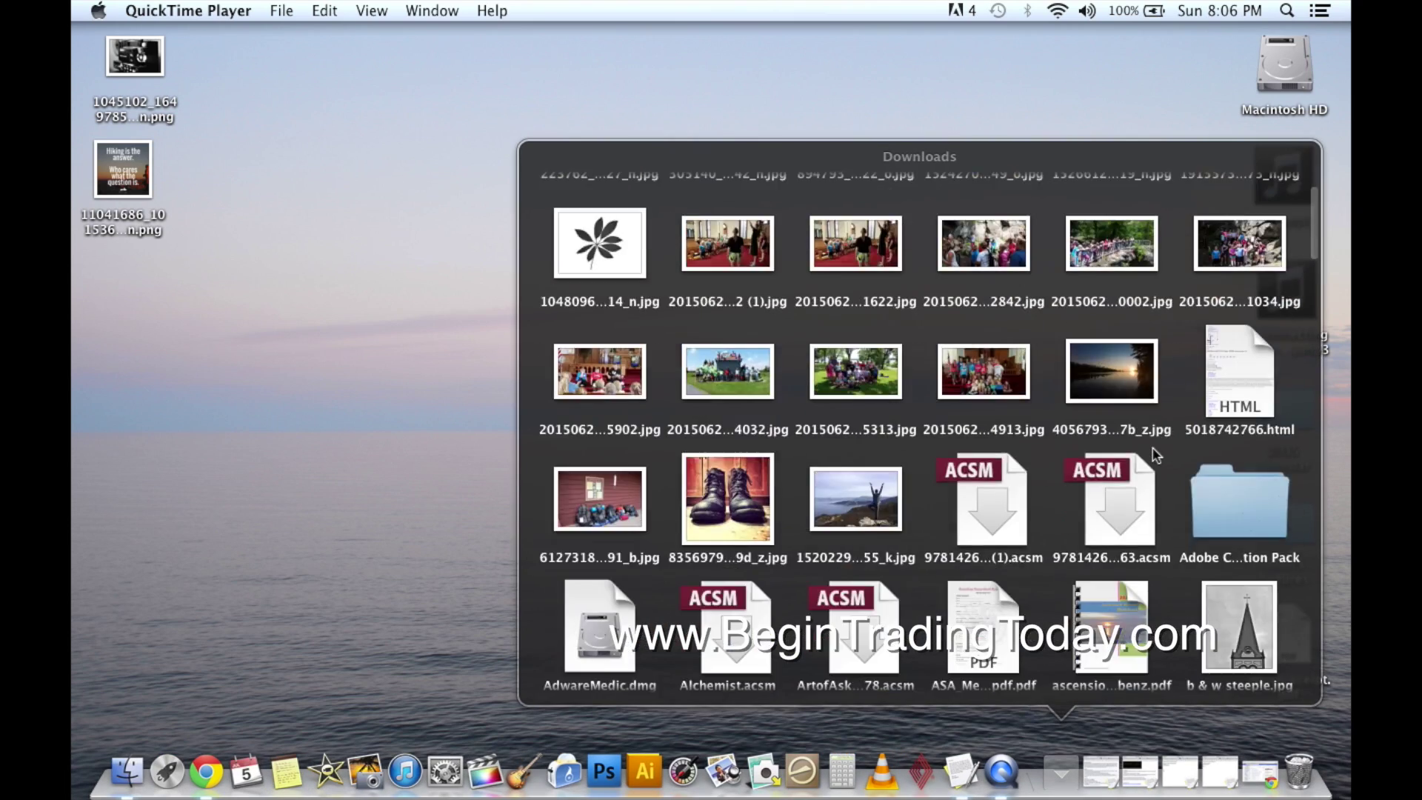
scroll(1155, 454, "down", 20)
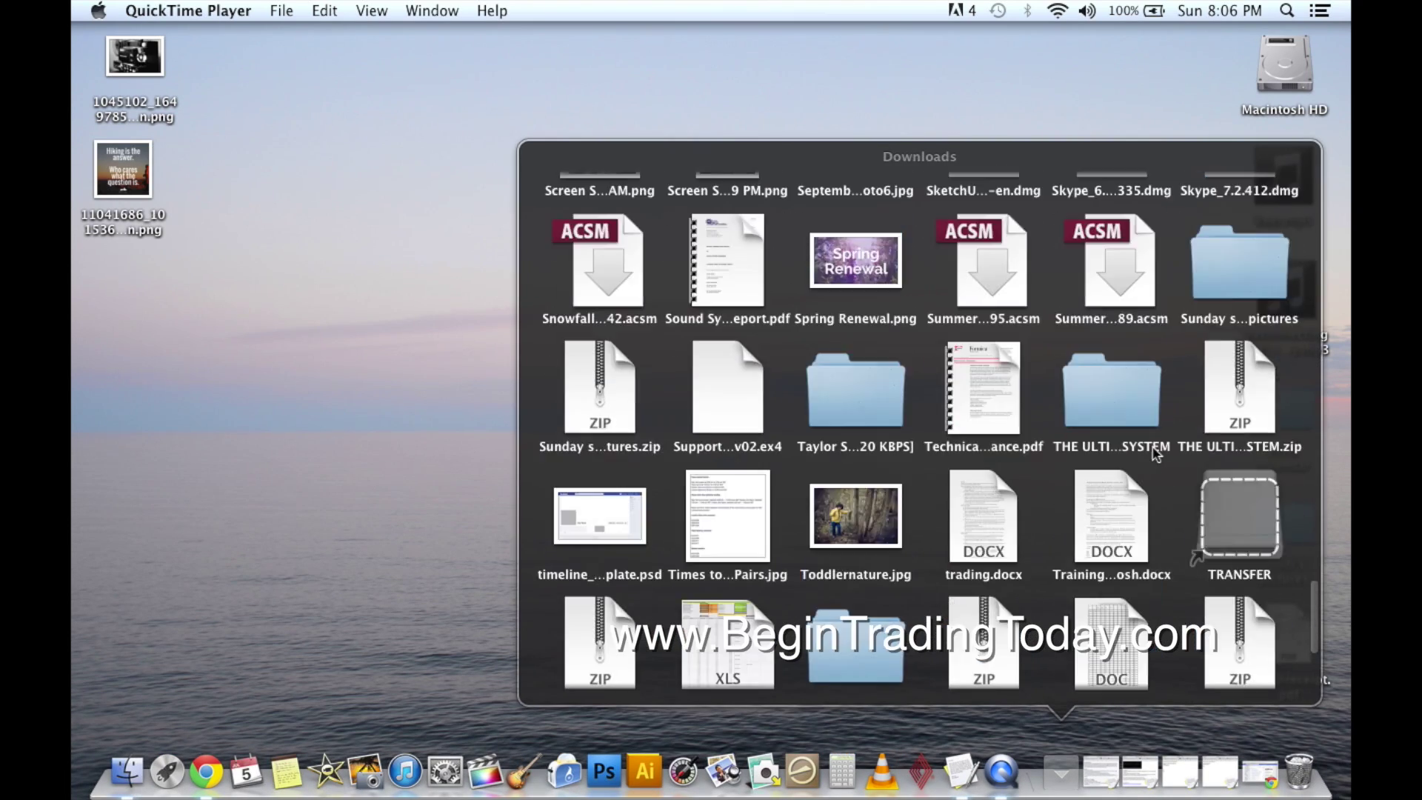
left_click(985, 629)
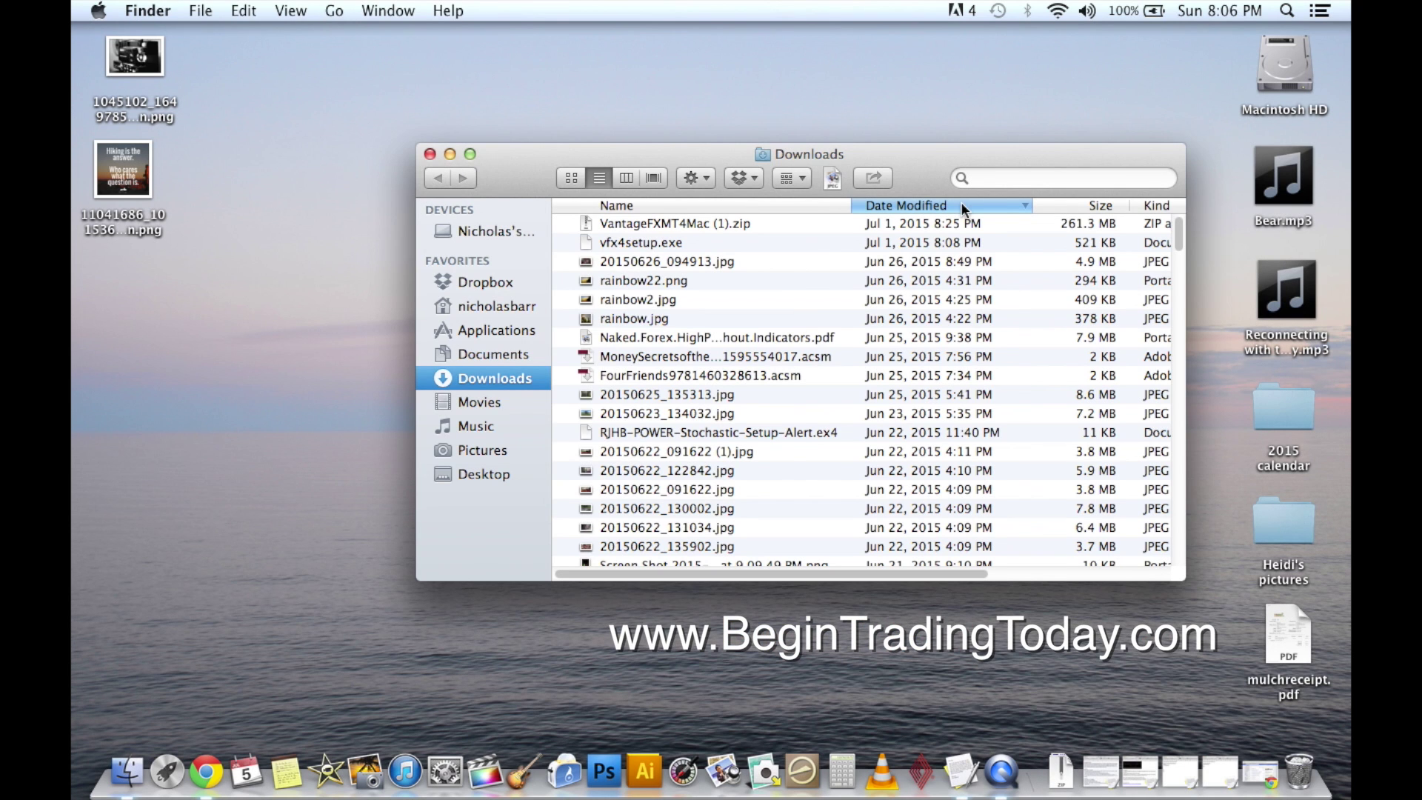
left_click(962, 201)
left_click(961, 201)
left_click(744, 225)
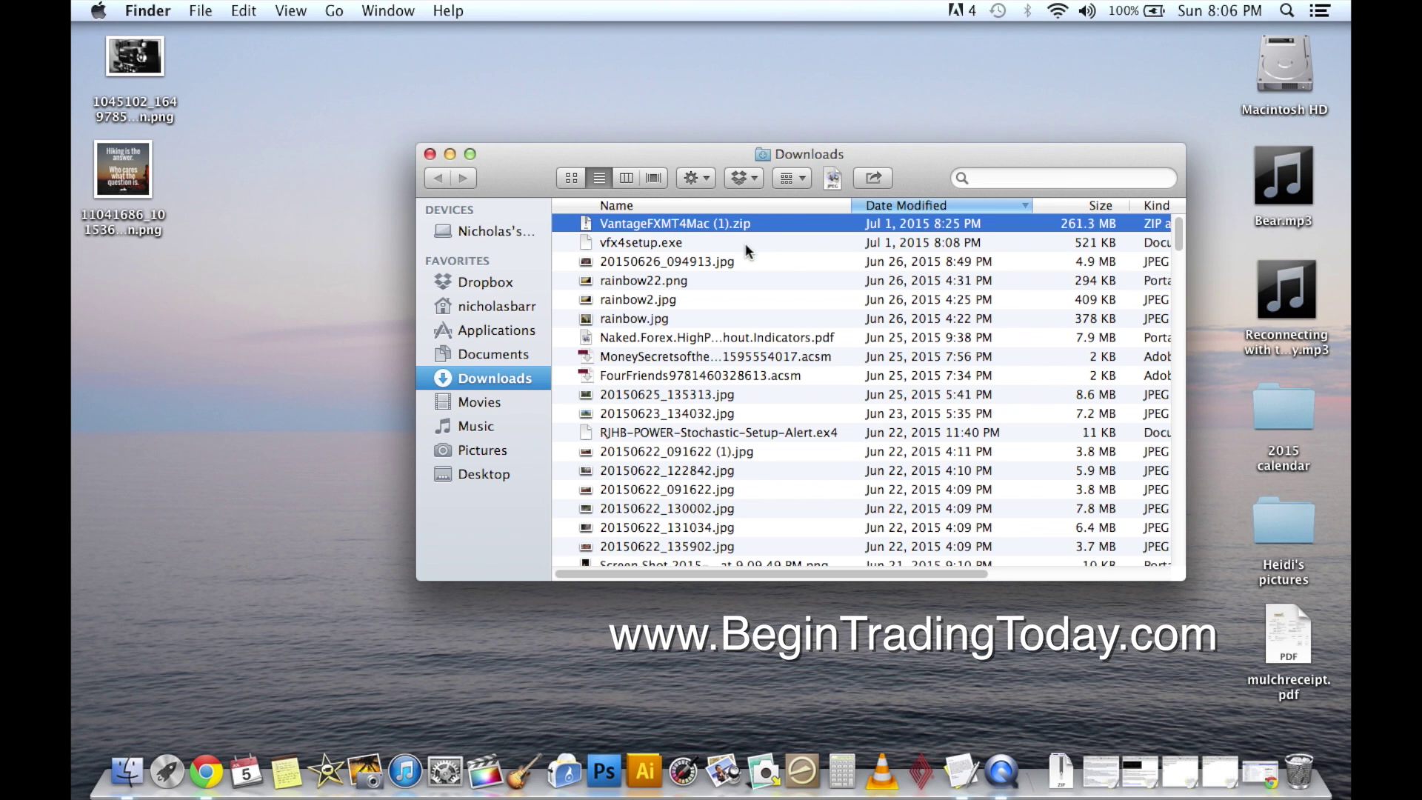
double_click(677, 223)
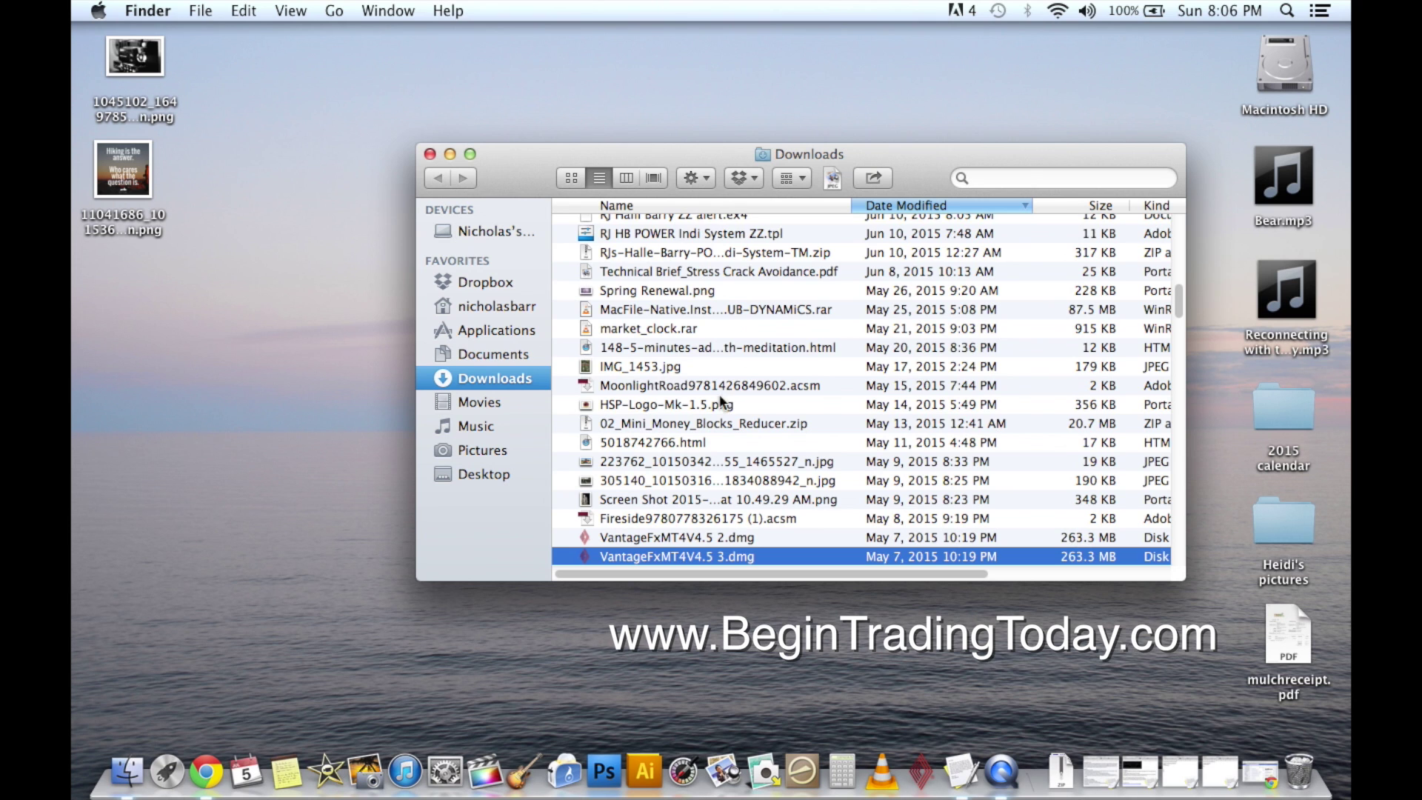
scroll(720, 402, "down", 5)
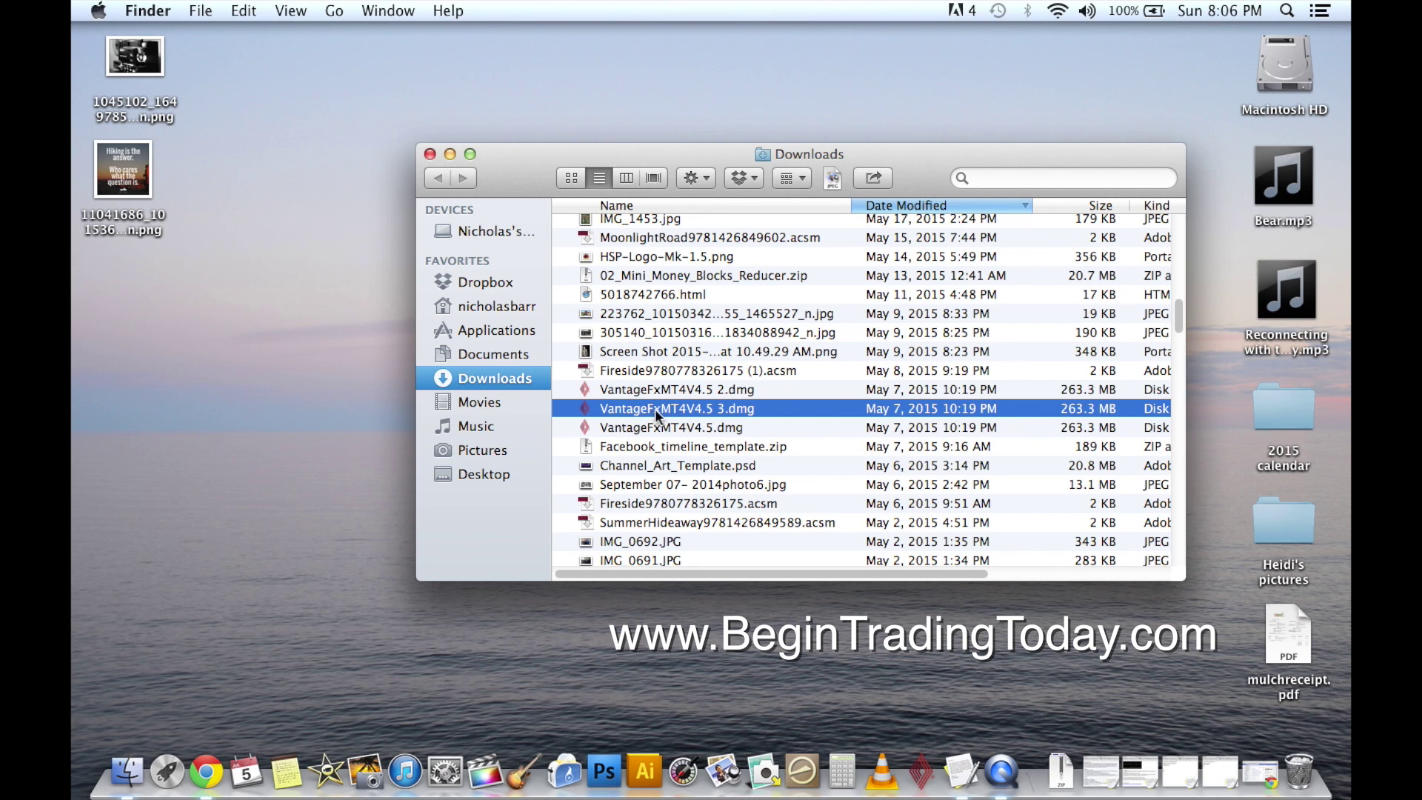
Open VantageFxMT4V4.5 3.dmg and drag MT4Mac onto the Applications folder.
double_click(659, 407)
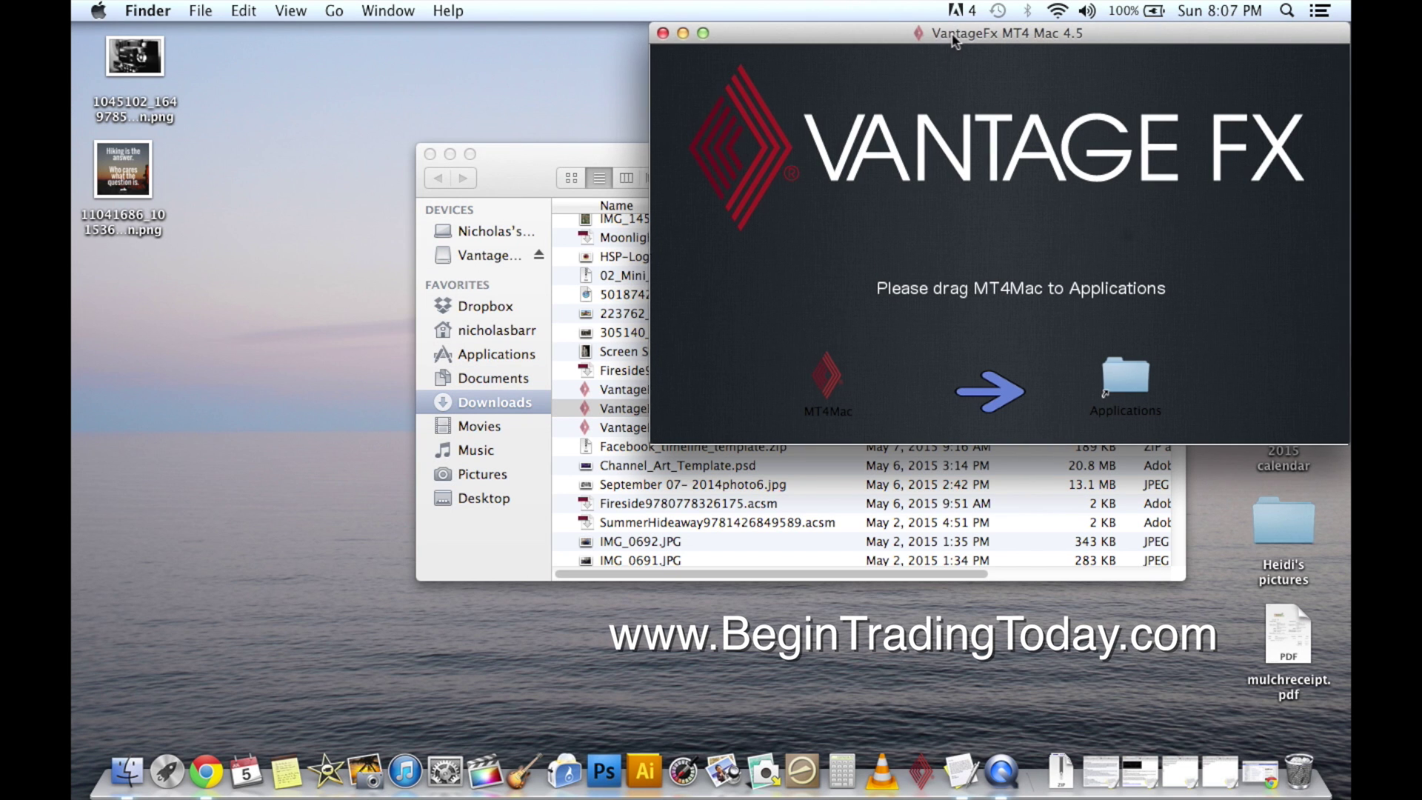
left_click_drag(951, 46, 803, 100)
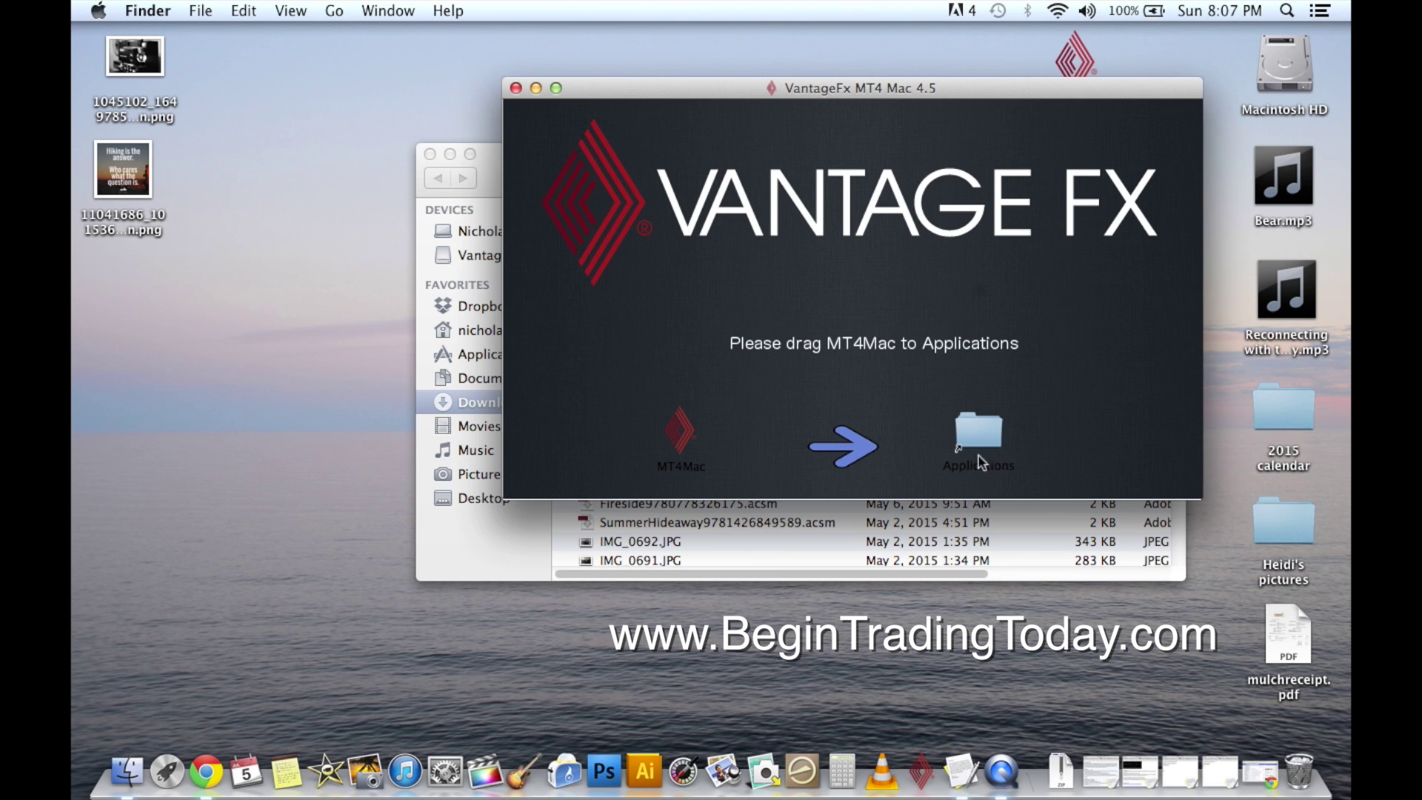
left_click(682, 440)
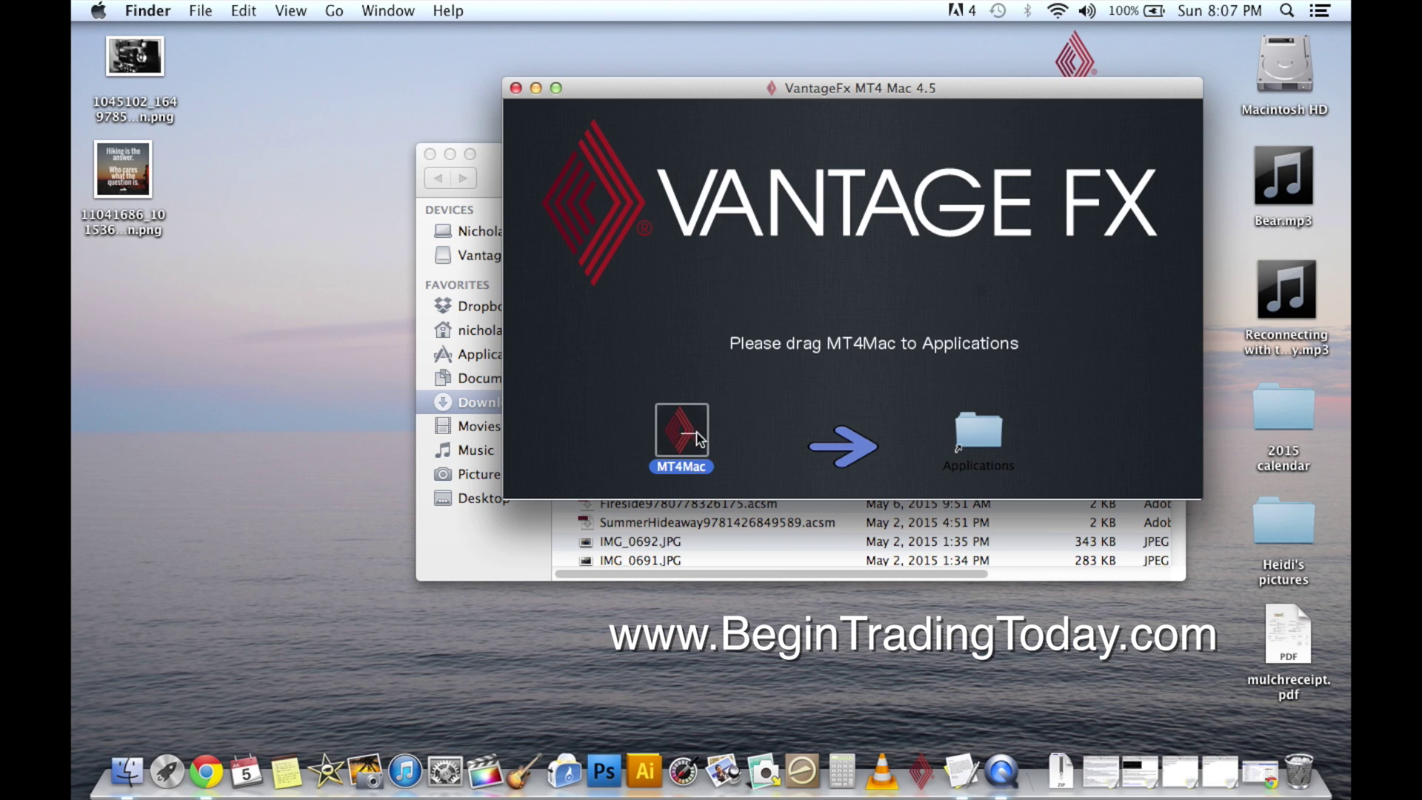
left_click_drag(754, 443, 977, 417)
left_click_drag(689, 440, 978, 432)
Move the Downloads window aside while the 554.6 MB MT4Mac copy finishes.
left_click(491, 177)
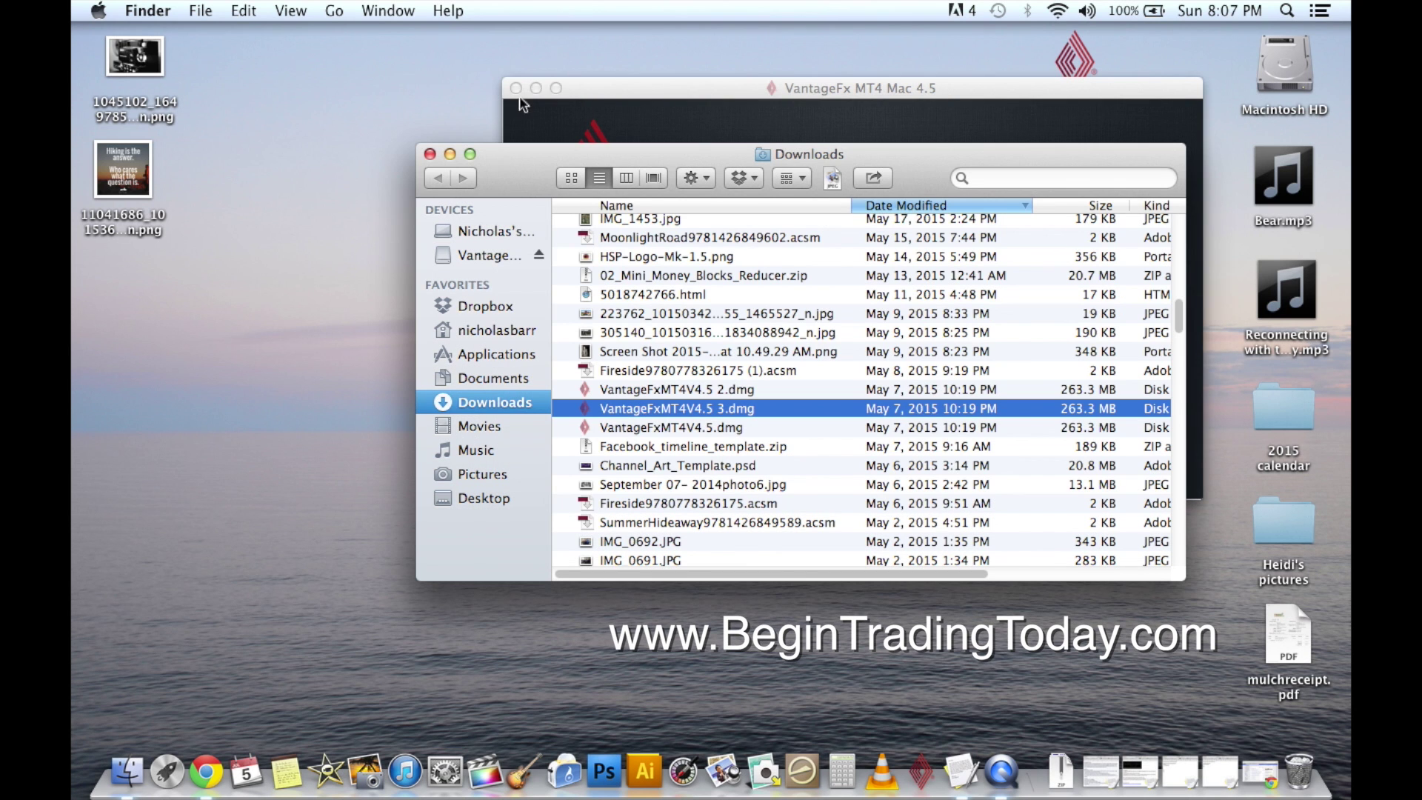
left_click_drag(530, 178, 357, 332)
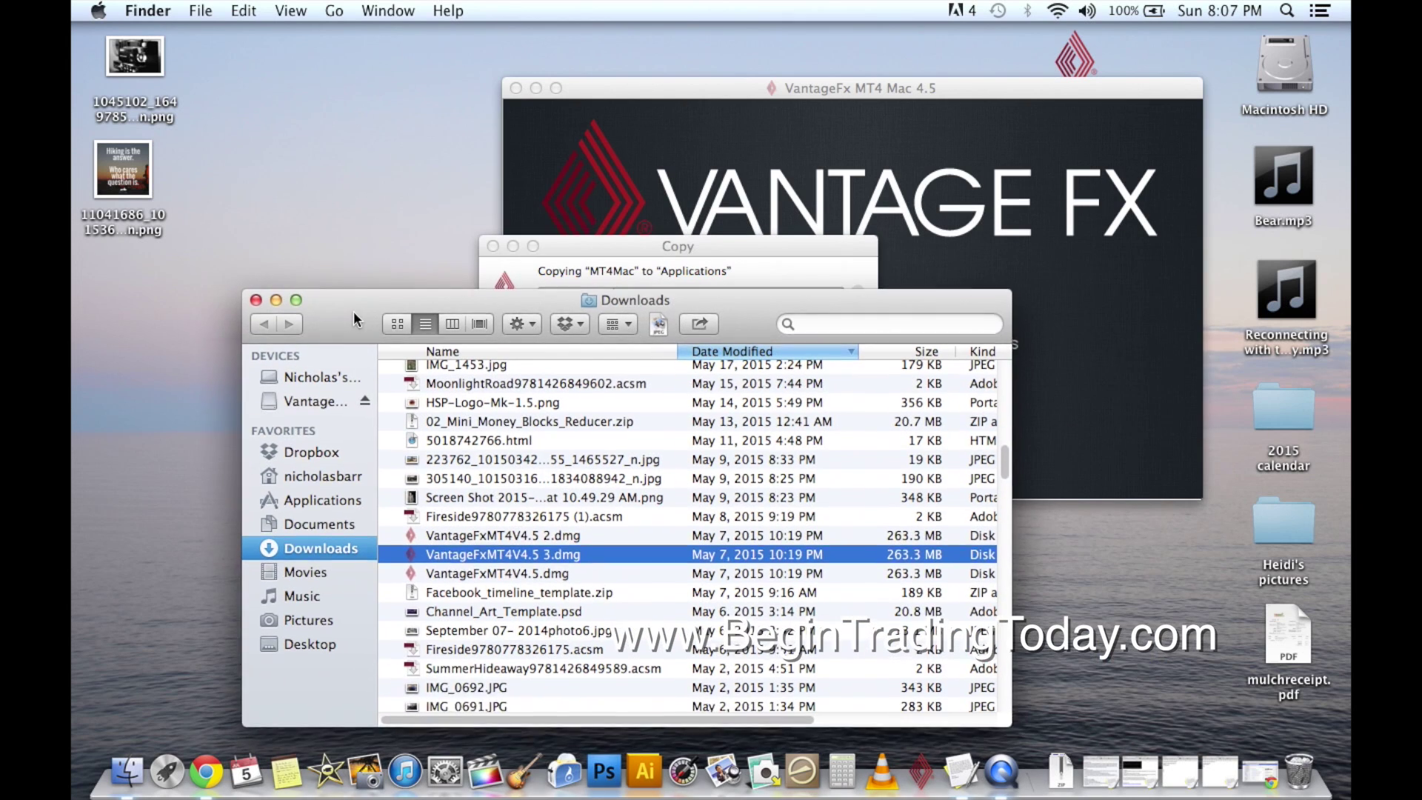
left_click(559, 273)
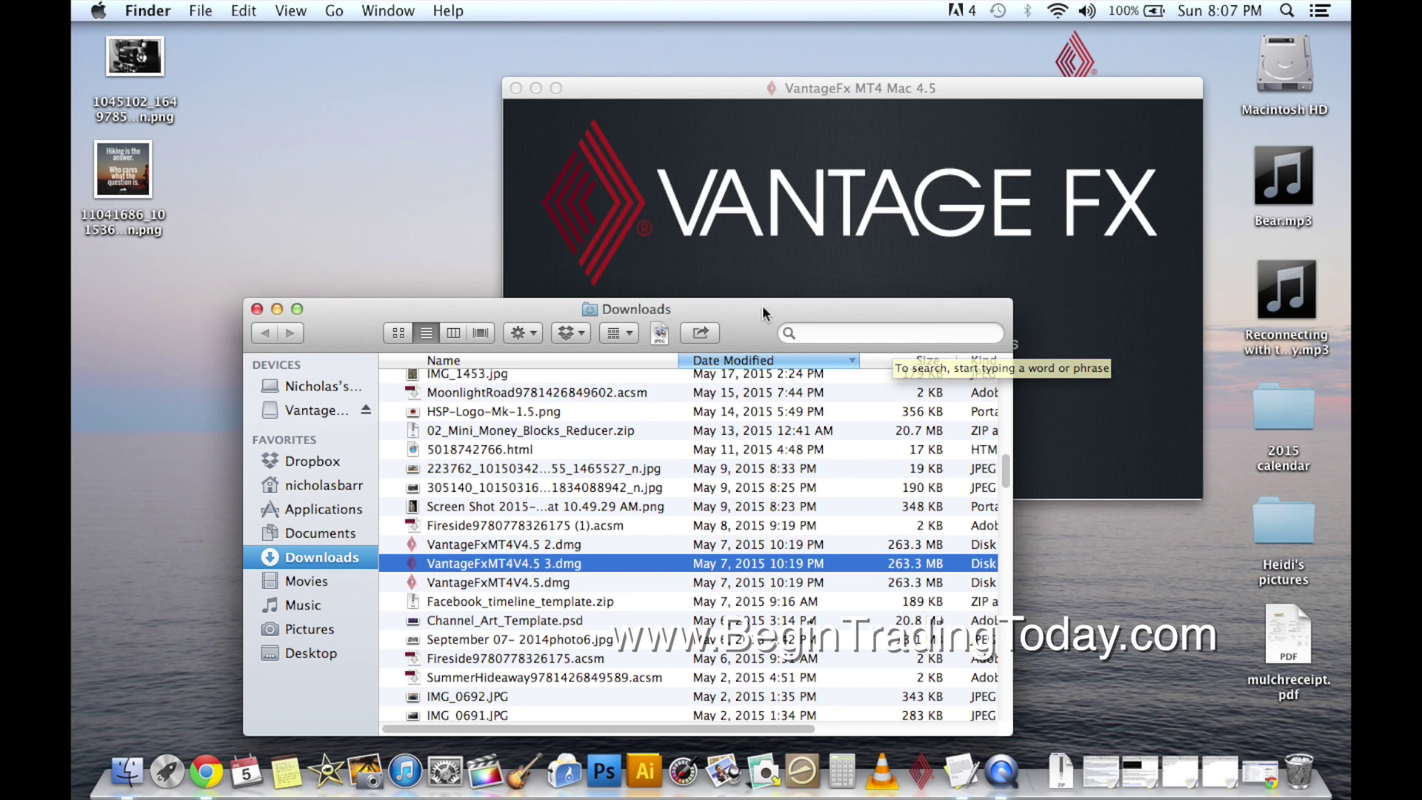
left_click_drag(761, 318, 919, 176)
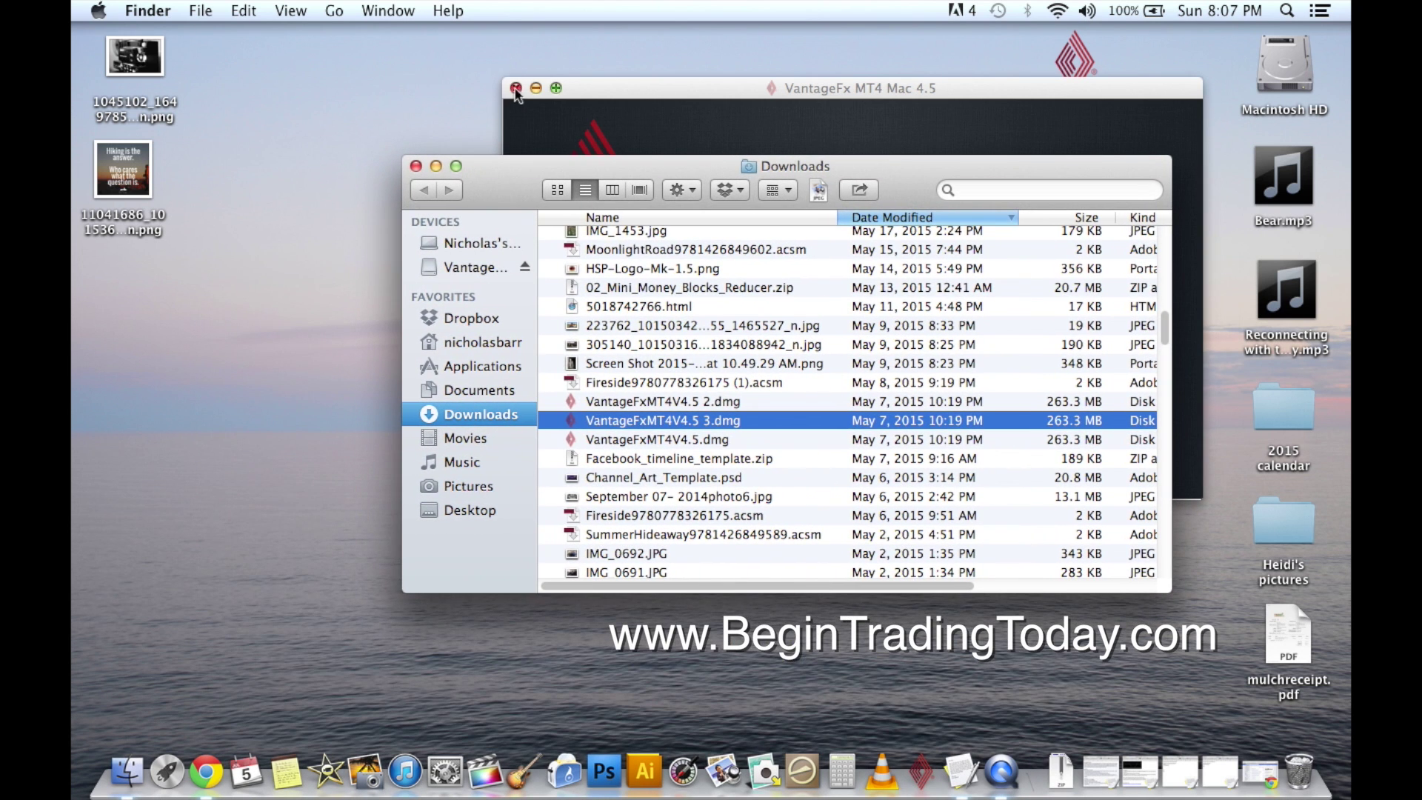
Close the installer, select MT4Mac in Applications, and return to Chrome's Facebook group page.
left_click(516, 88)
left_click_drag(521, 172, 513, 177)
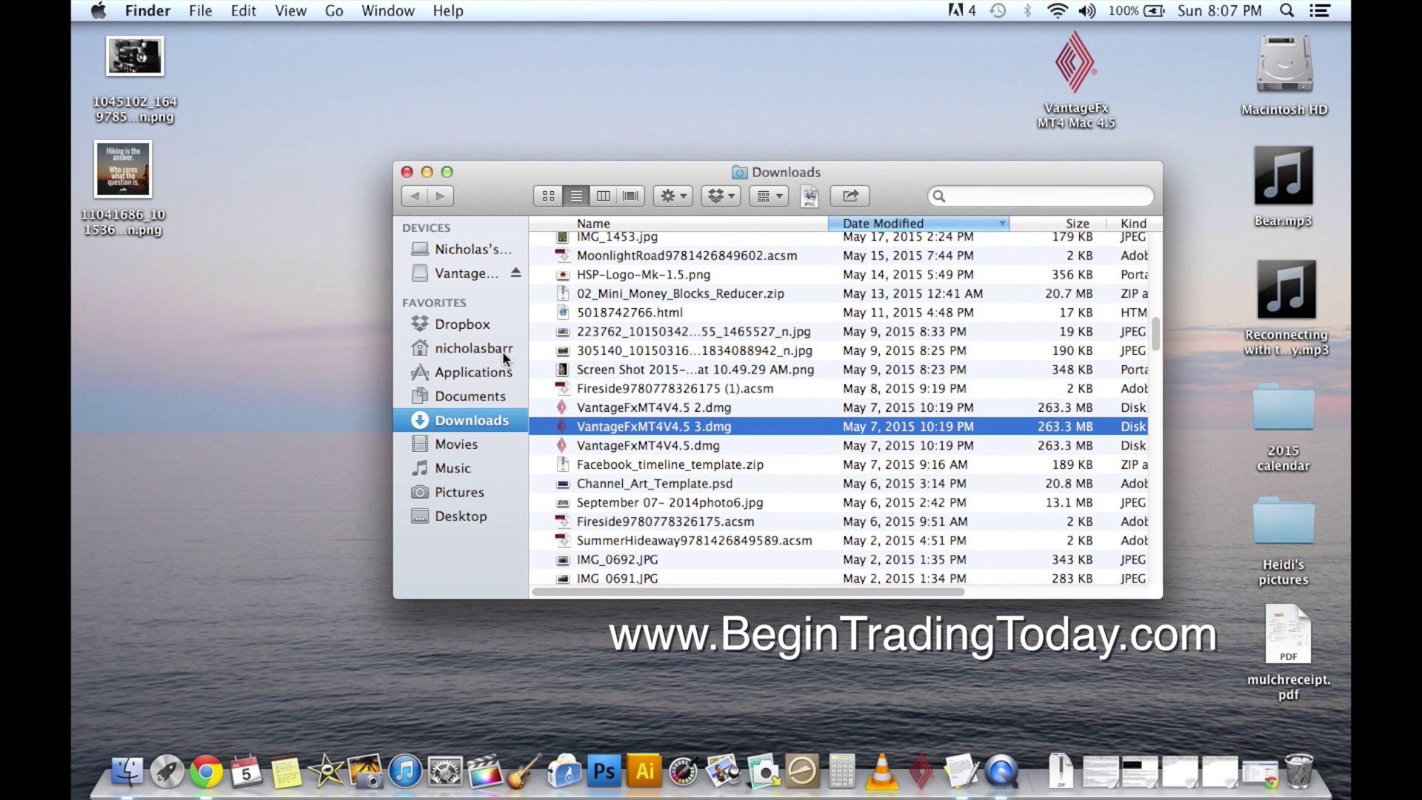
left_click(496, 372)
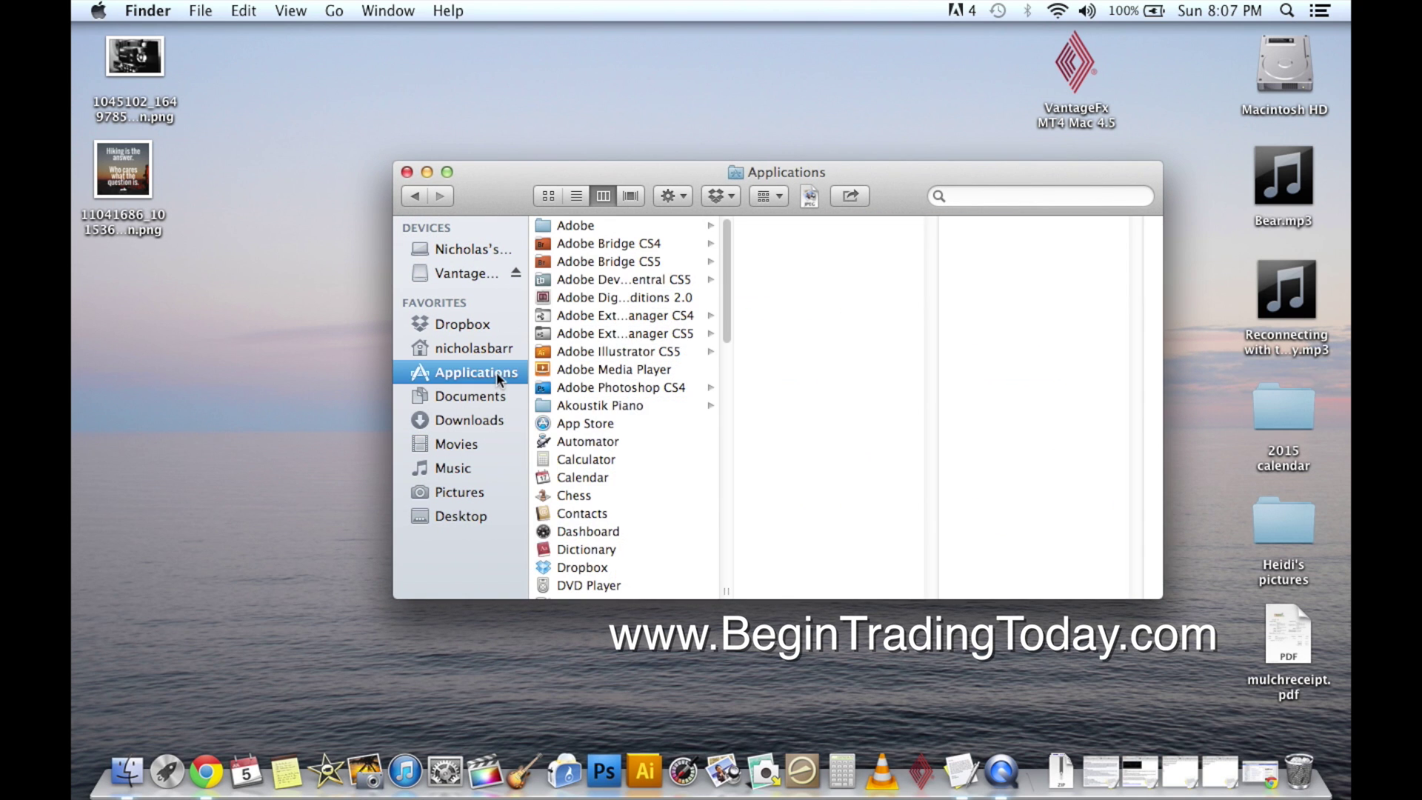
scroll(628, 361, "down", 10)
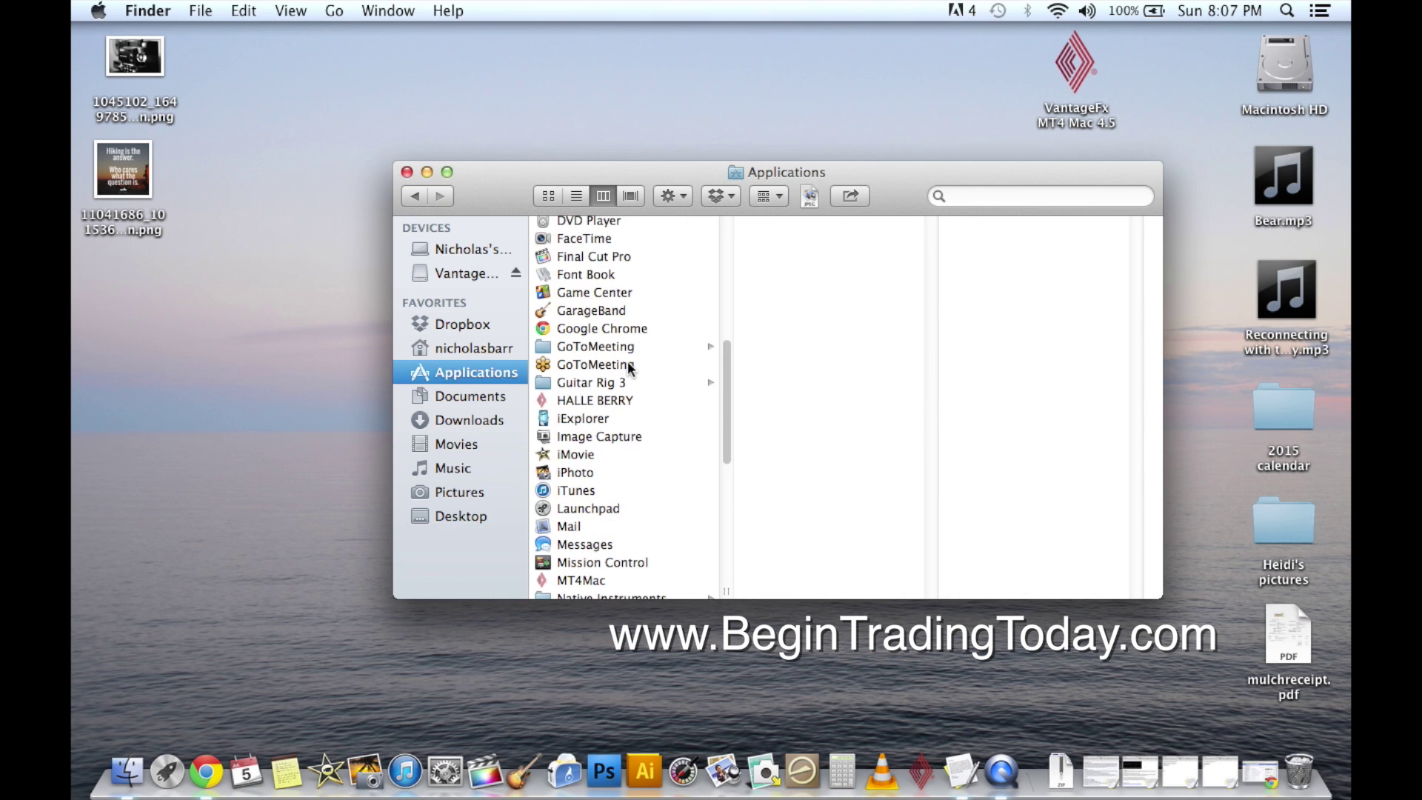
scroll(628, 361, "down", 3)
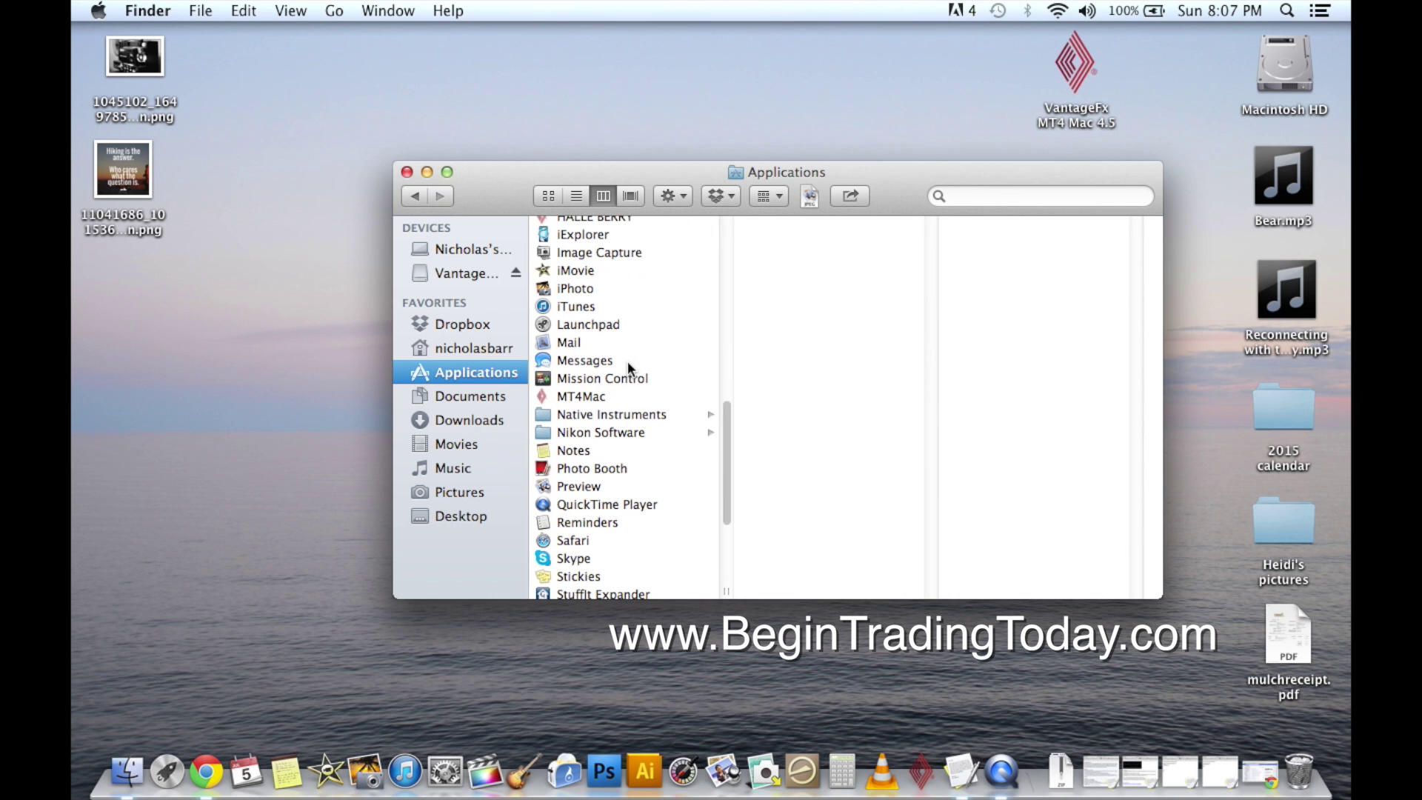
left_click(590, 398)
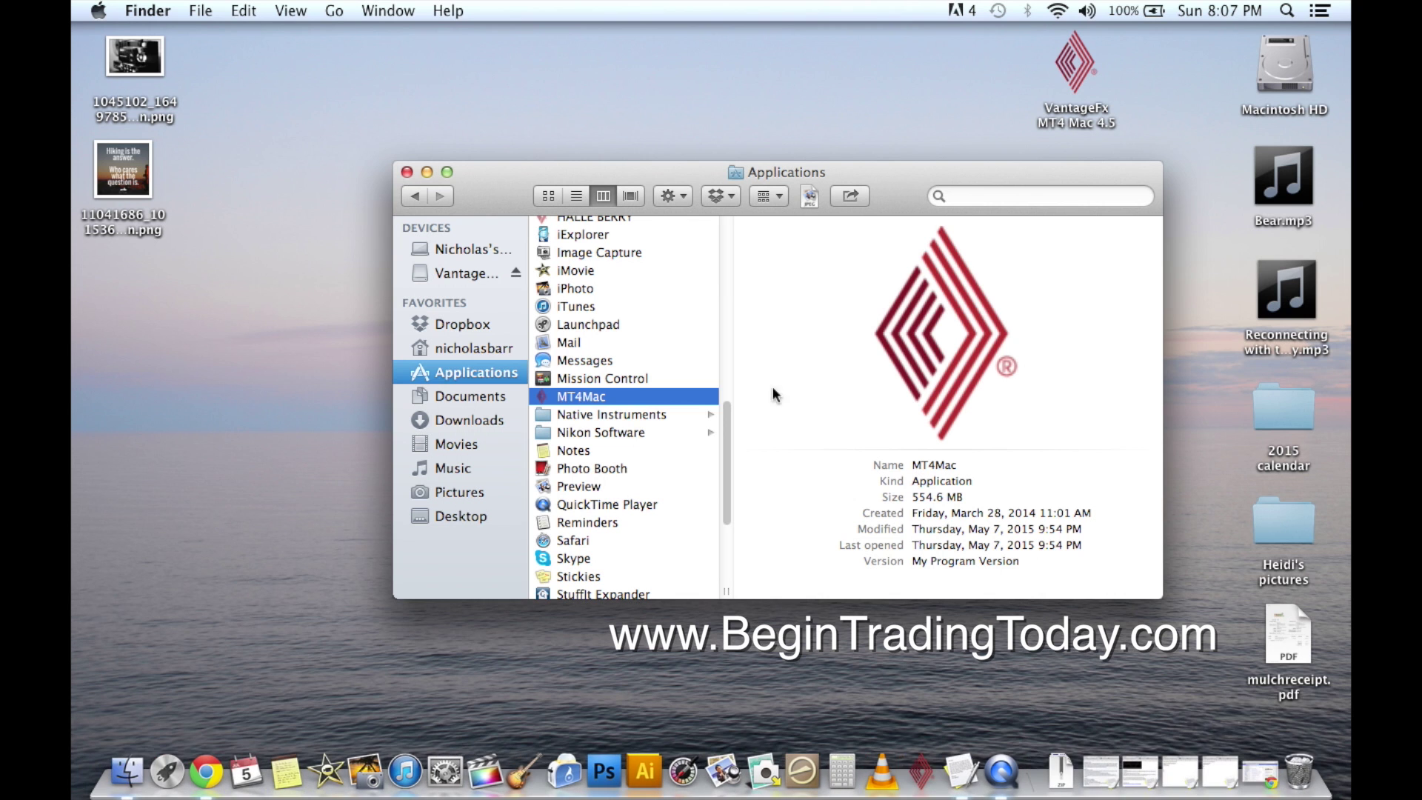
left_click(1262, 776)
Go to the group's Files list and download RJHB-POWER-Indicator-System-v3-2015.zip.
scroll(621, 258, "up", 5)
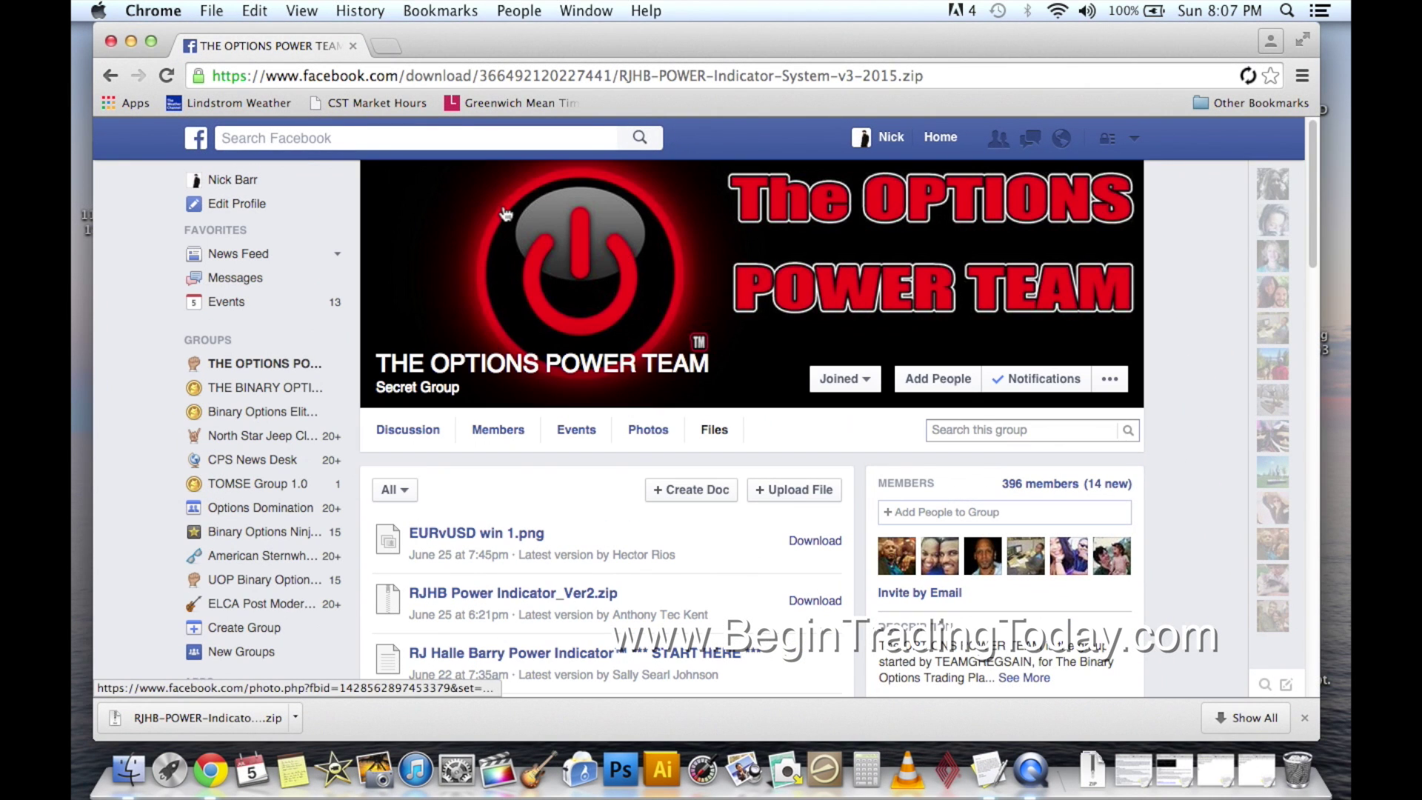
left_click(856, 299)
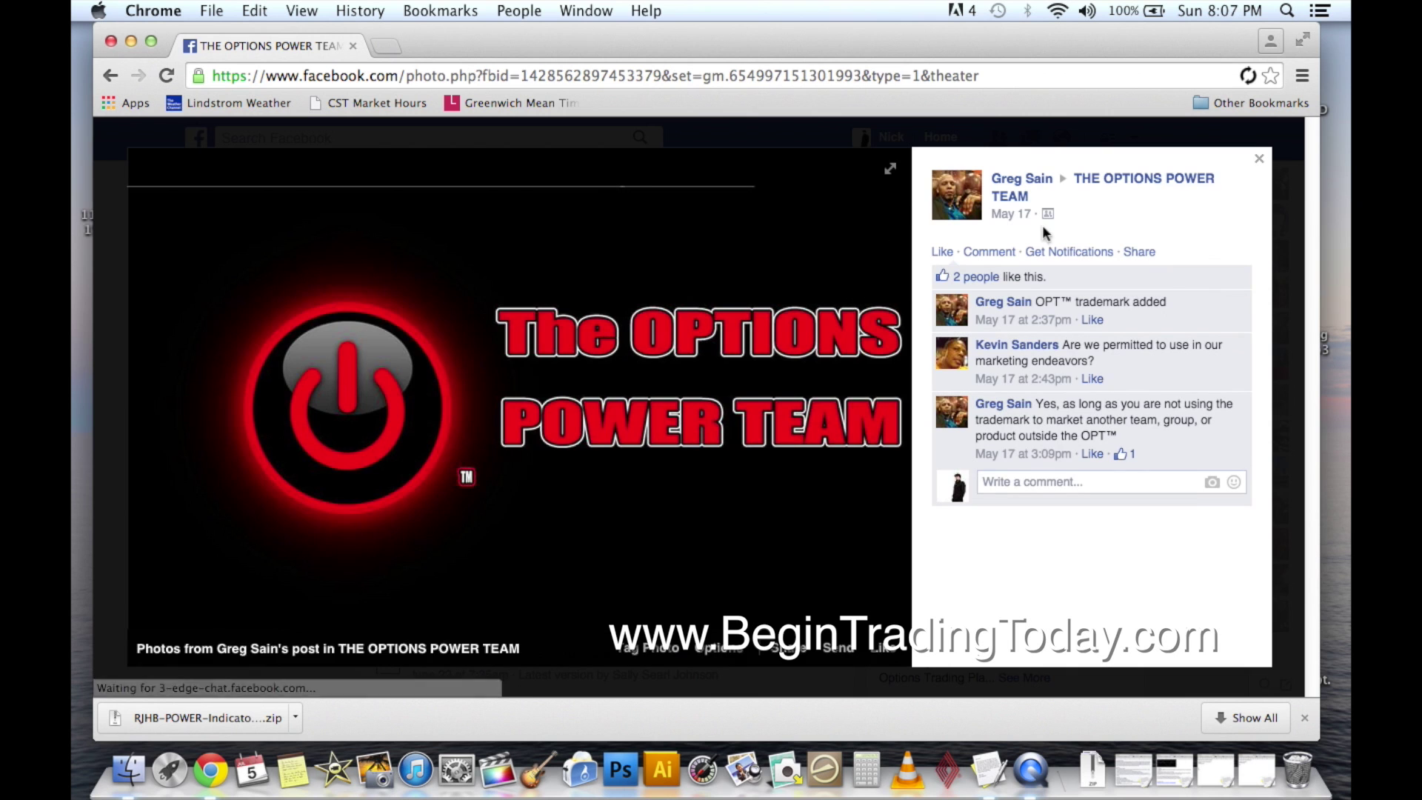
left_click(1177, 185)
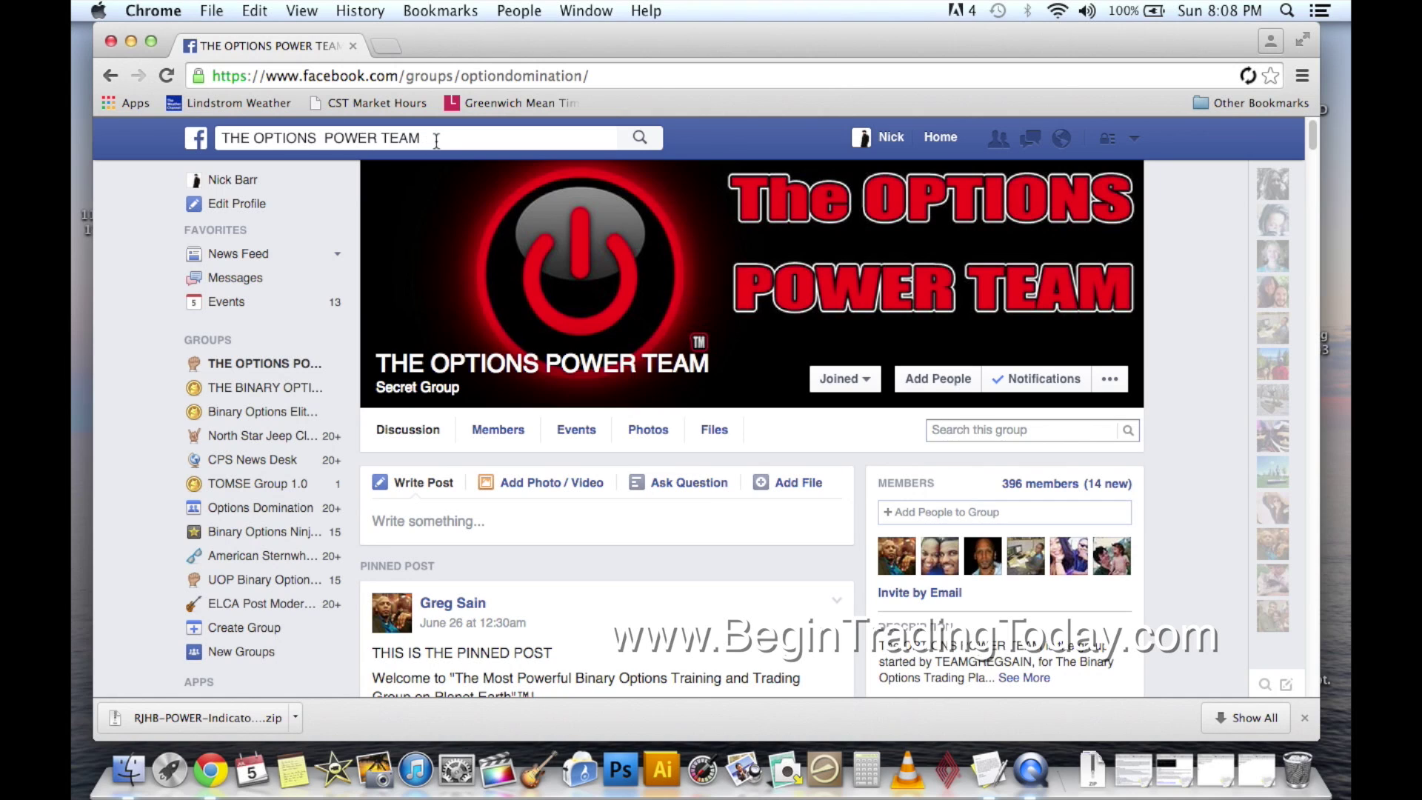
left_click(714, 431)
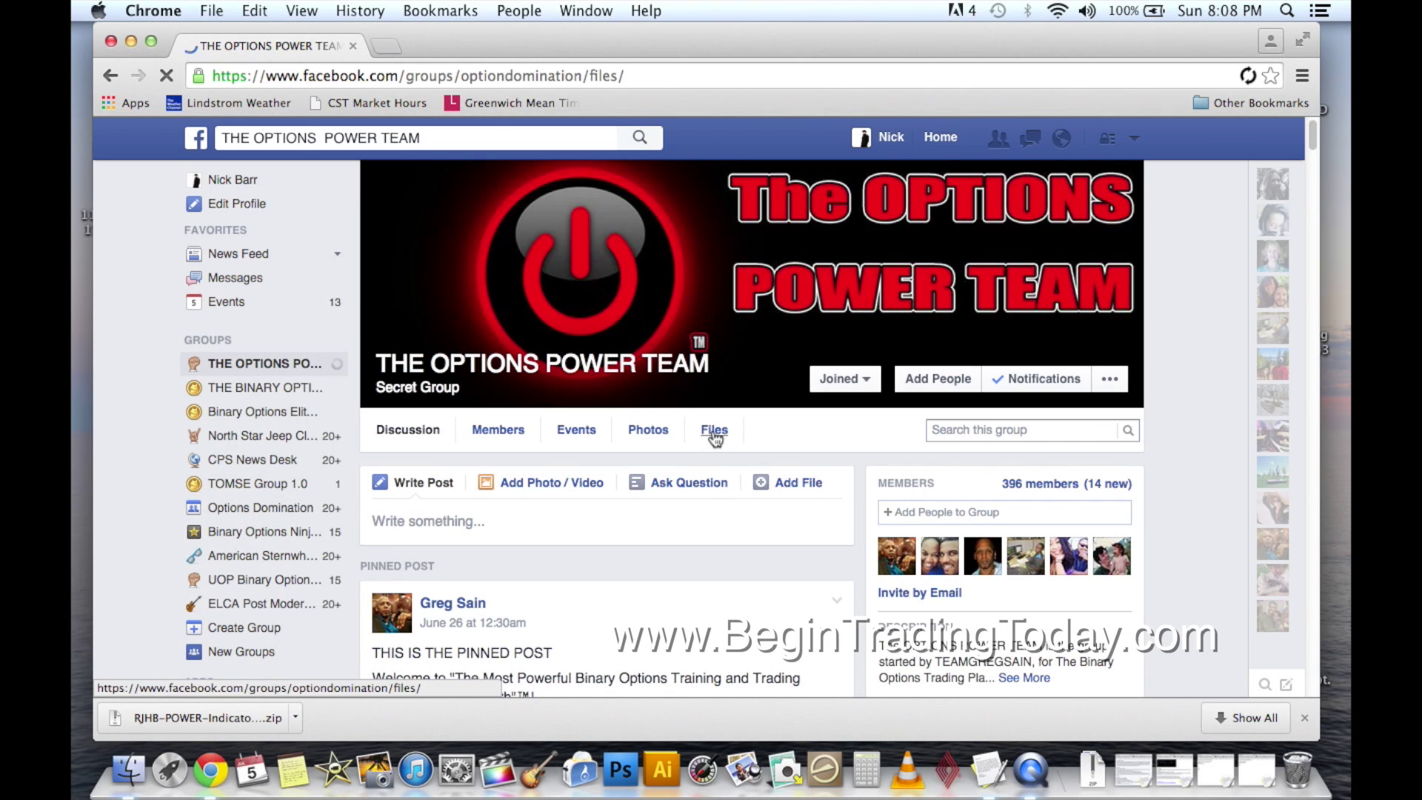
scroll(730, 459, "down", 5)
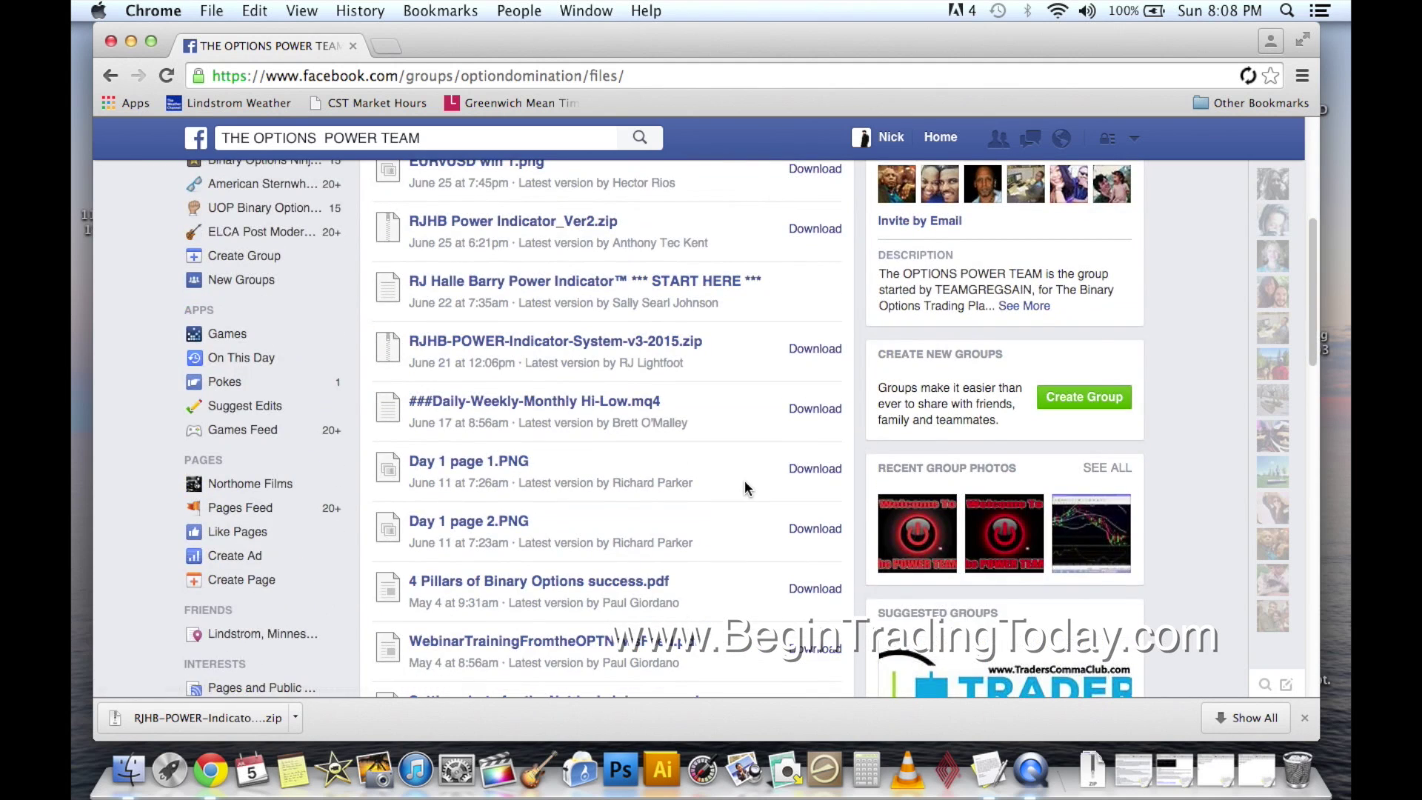
scroll(744, 478, "up", 2)
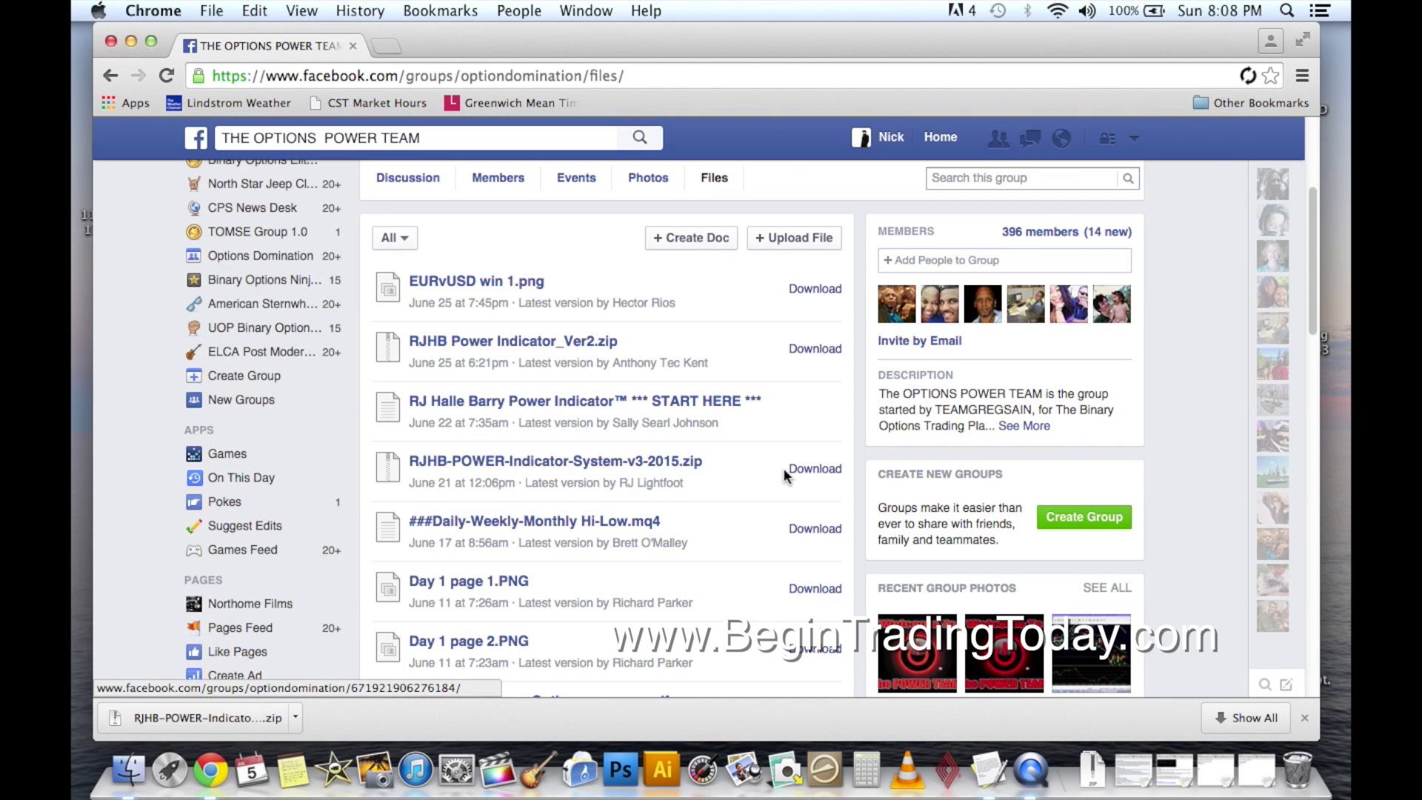
left_click(815, 471)
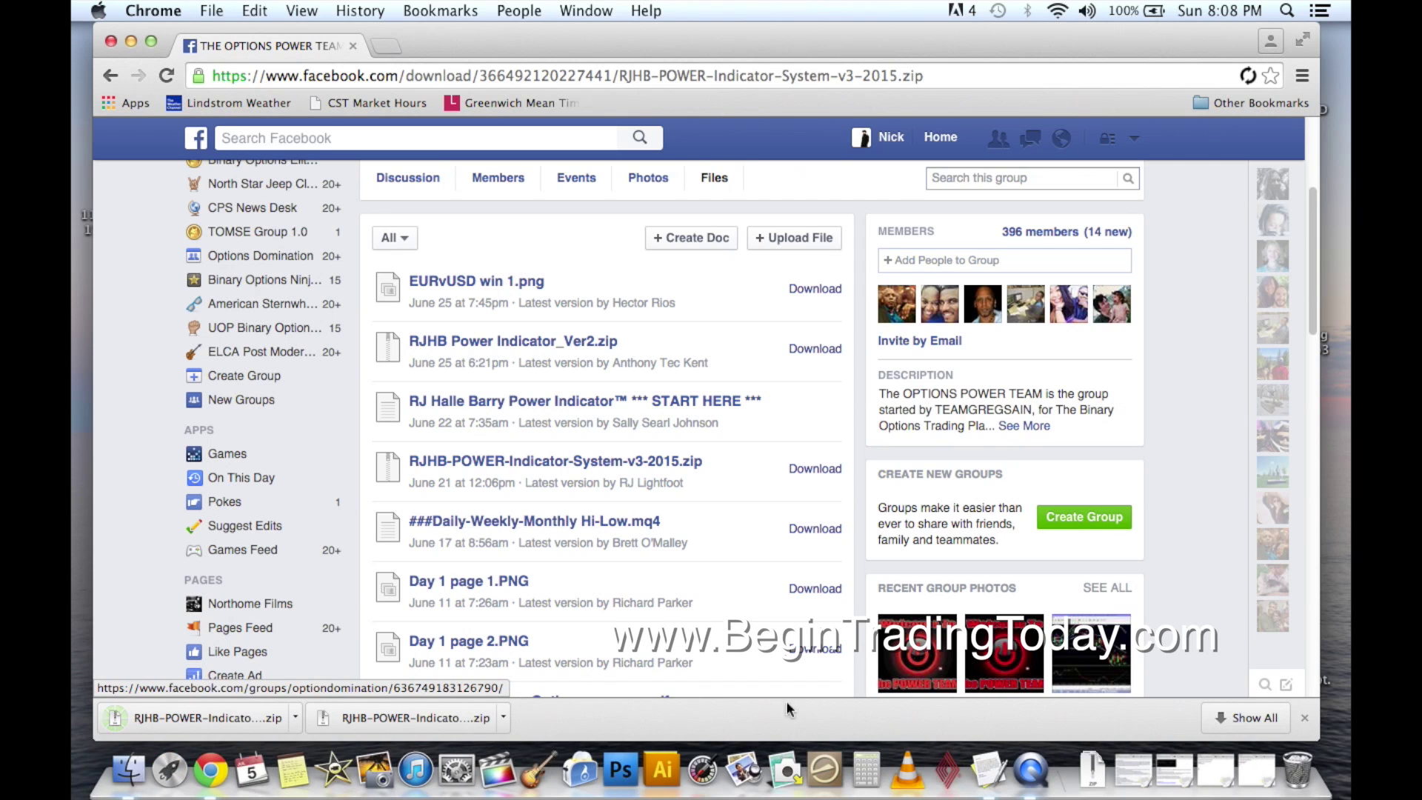
left_click(1306, 718)
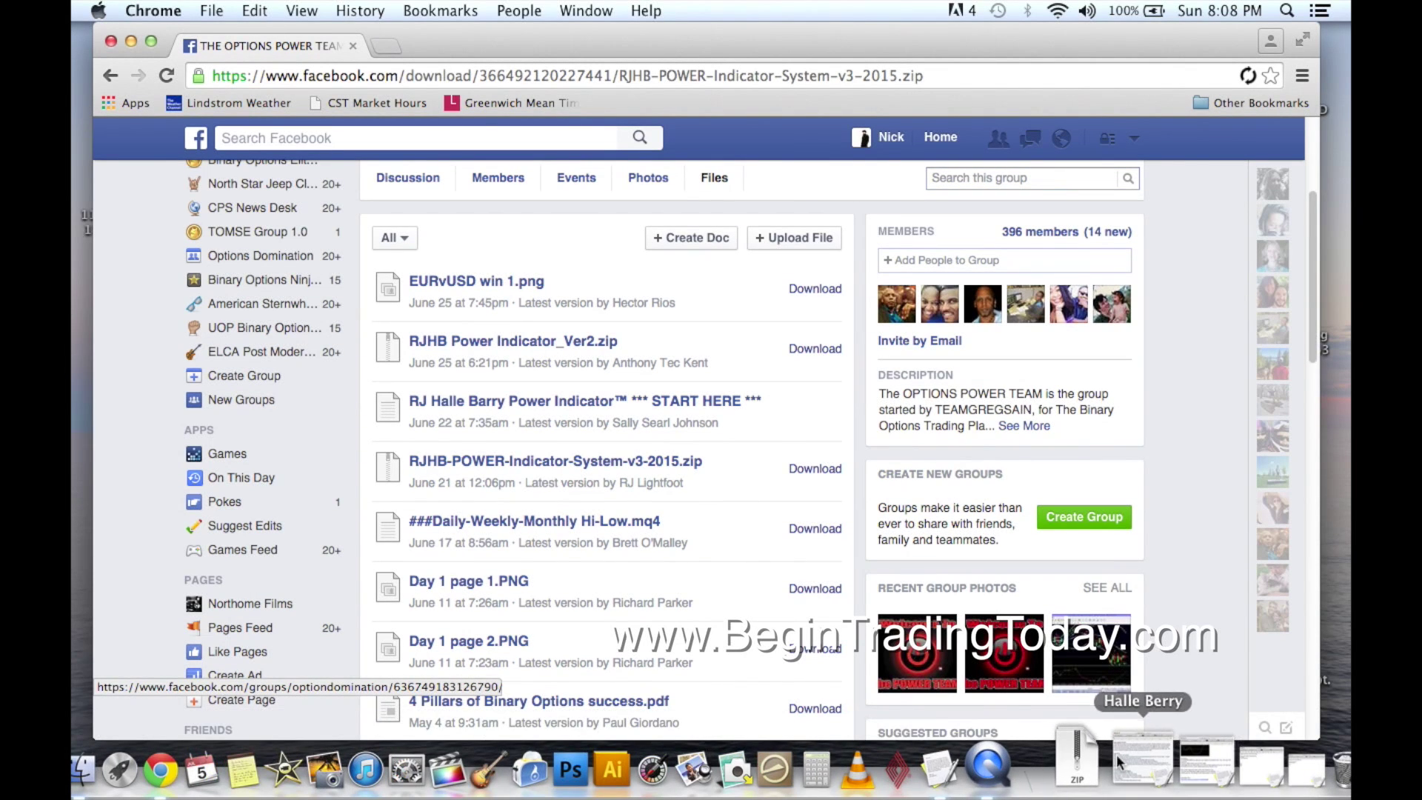
Open Downloads in Finder sorted newest first and select the RJHB-POWER zip.
left_click(1093, 769)
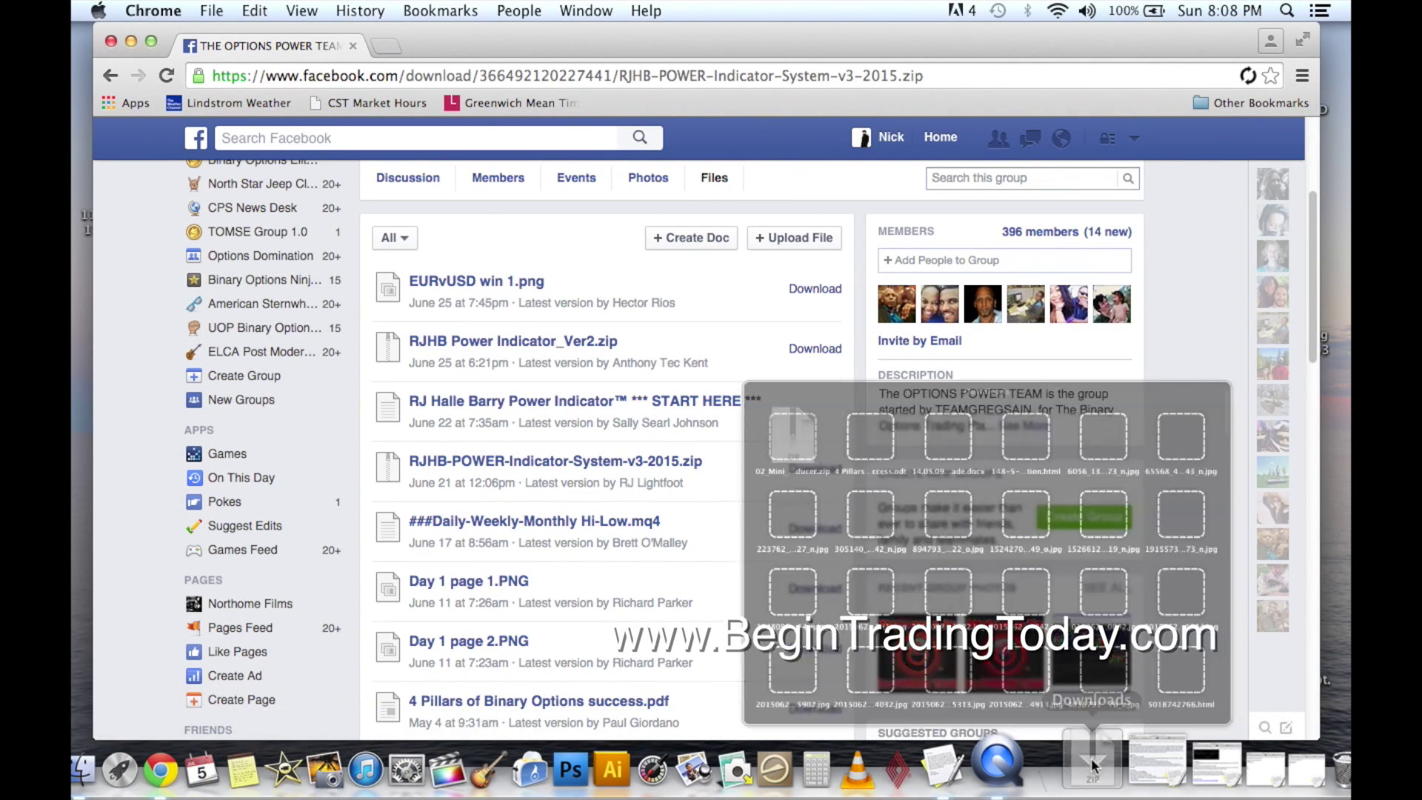
scroll(1142, 351, "down", 20)
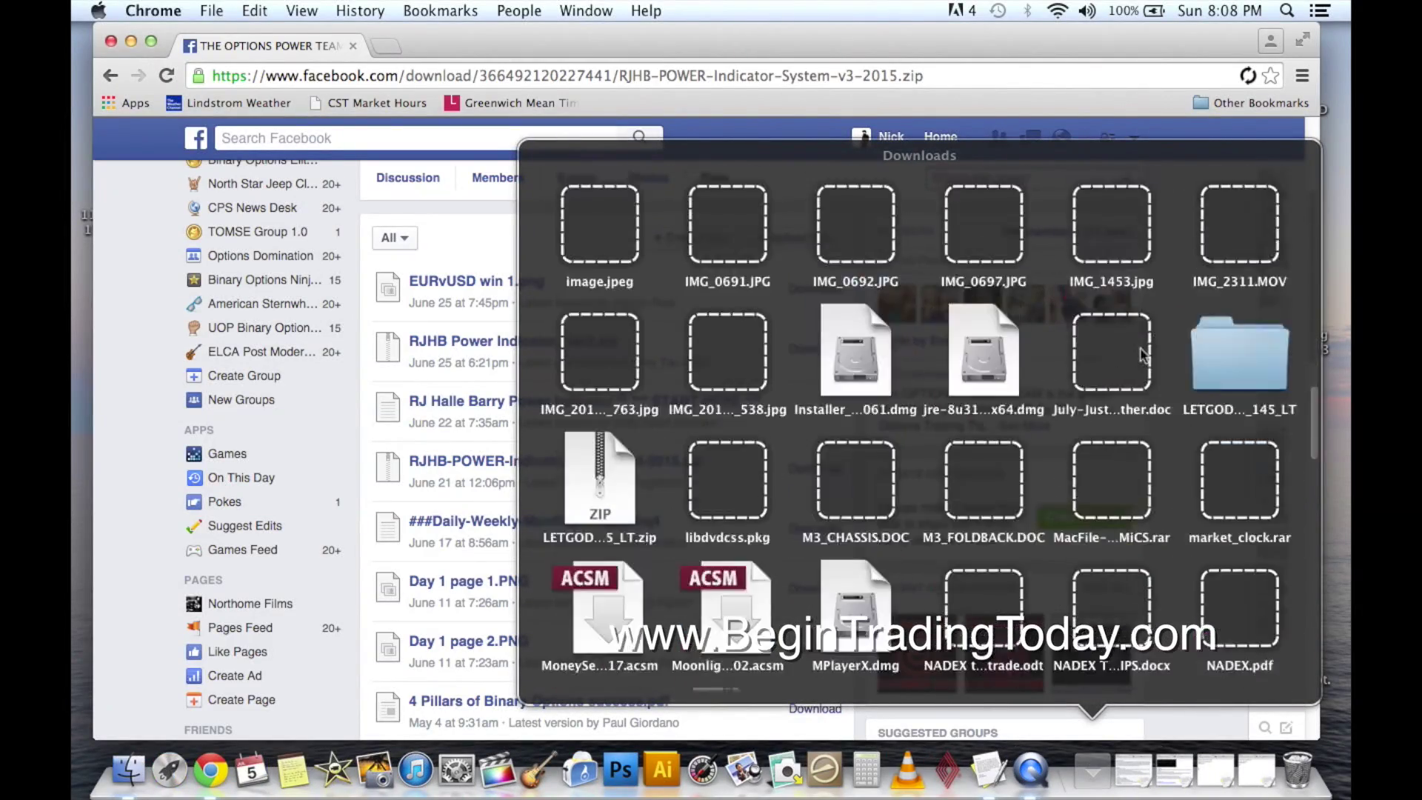
scroll(1139, 348, "down", 10)
left_click(1239, 610)
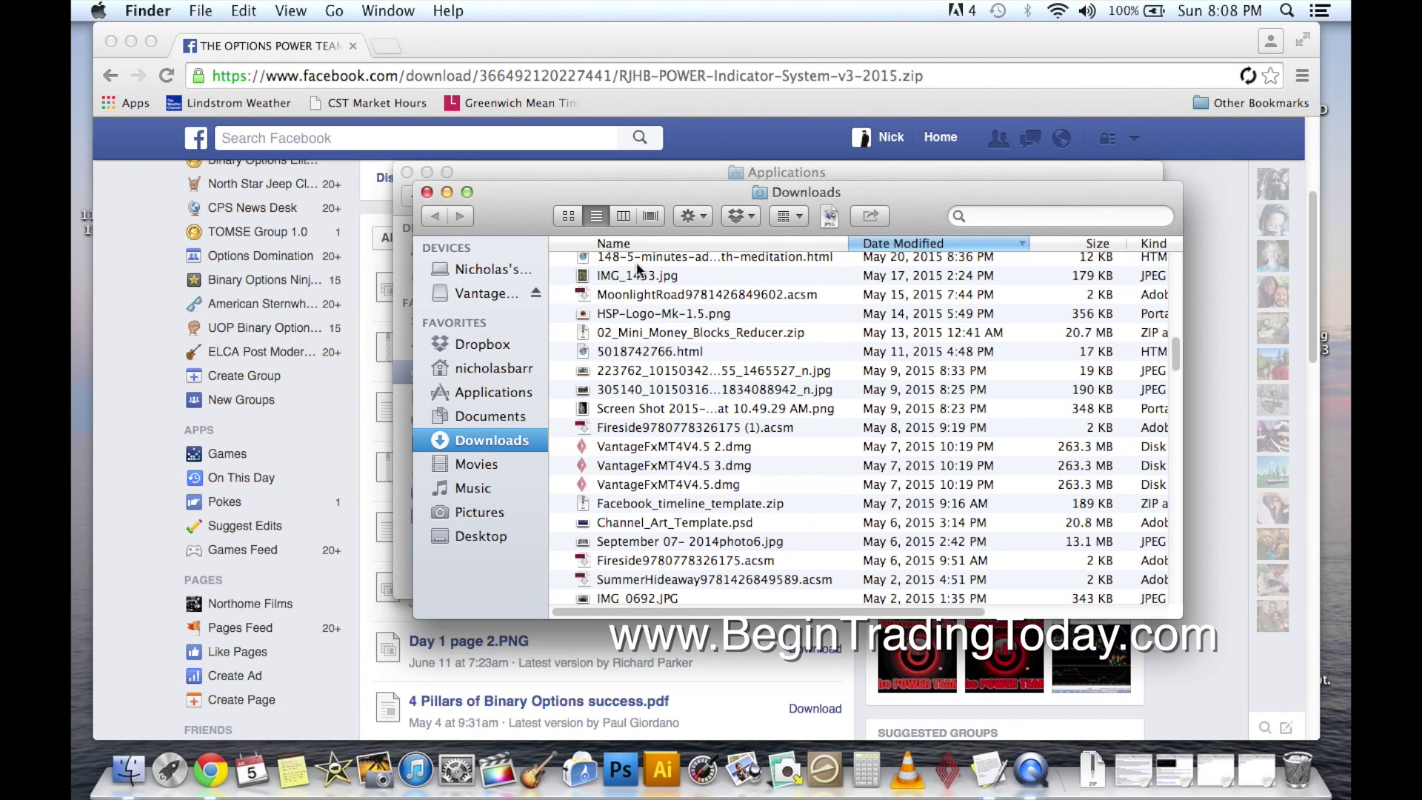
left_click(979, 246)
left_click(979, 245)
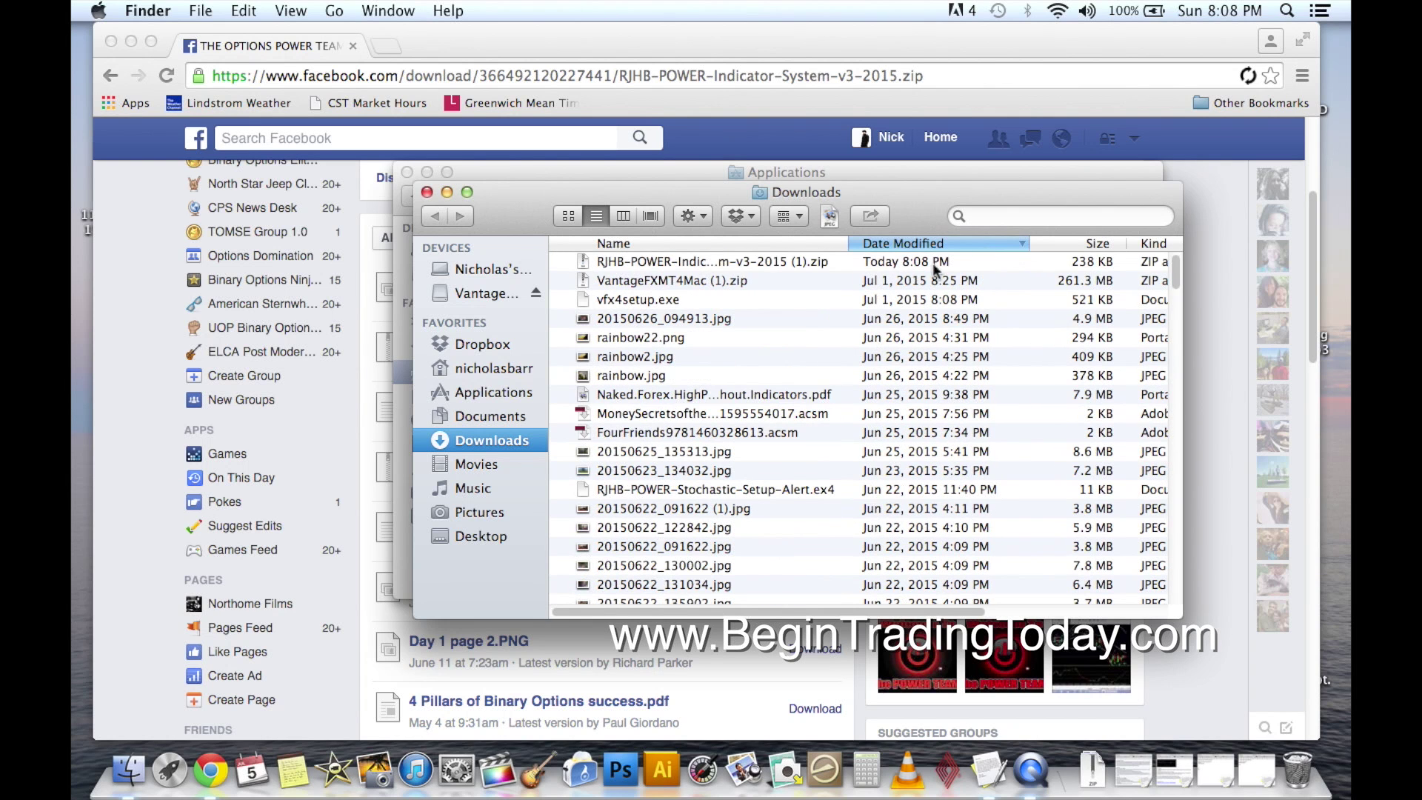
left_click(748, 261)
left_click_drag(918, 201, 863, 273)
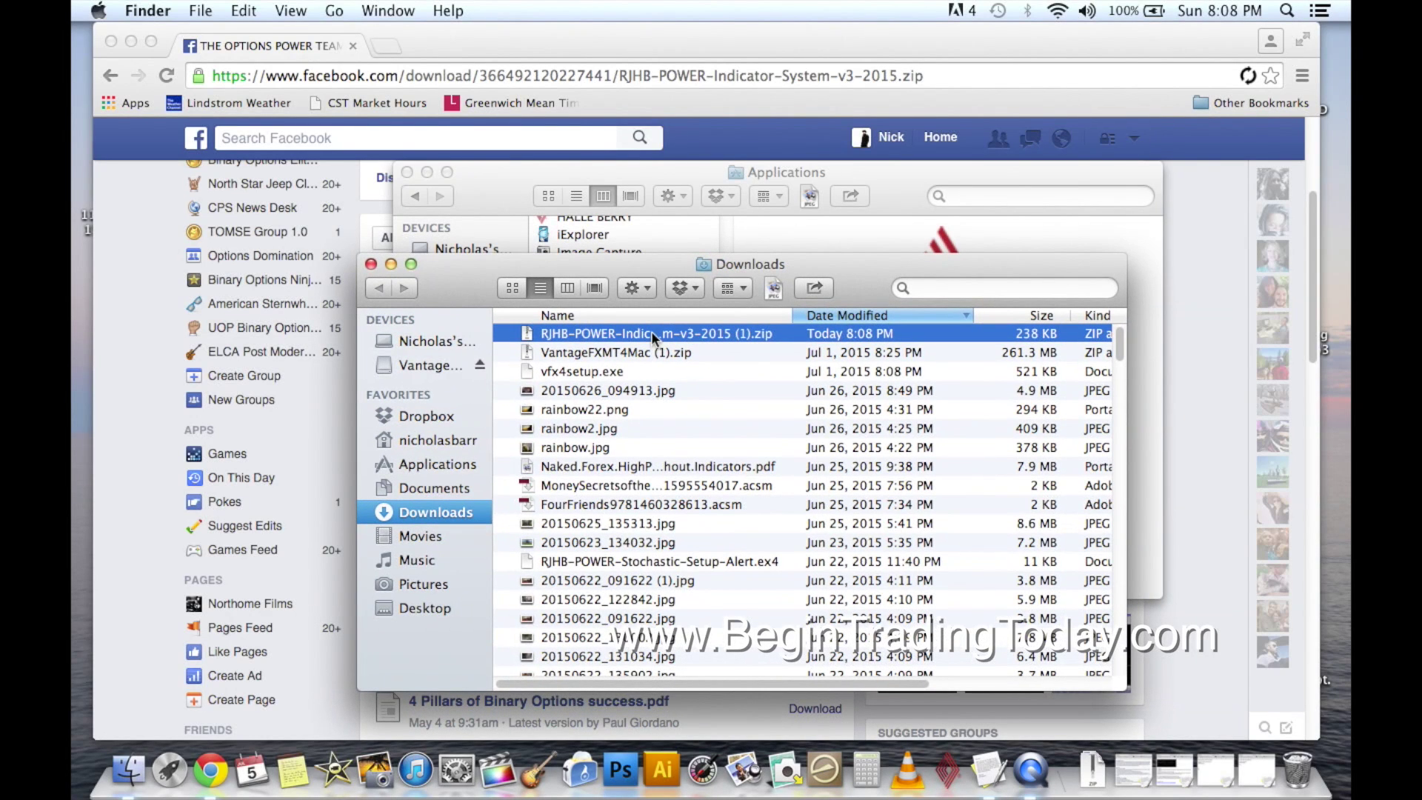
Unzip the RJHB-POWER archive and open the extracted RJHB-POWER-Indicator-System-v3-2015 (1) folder.
double_click(652, 333)
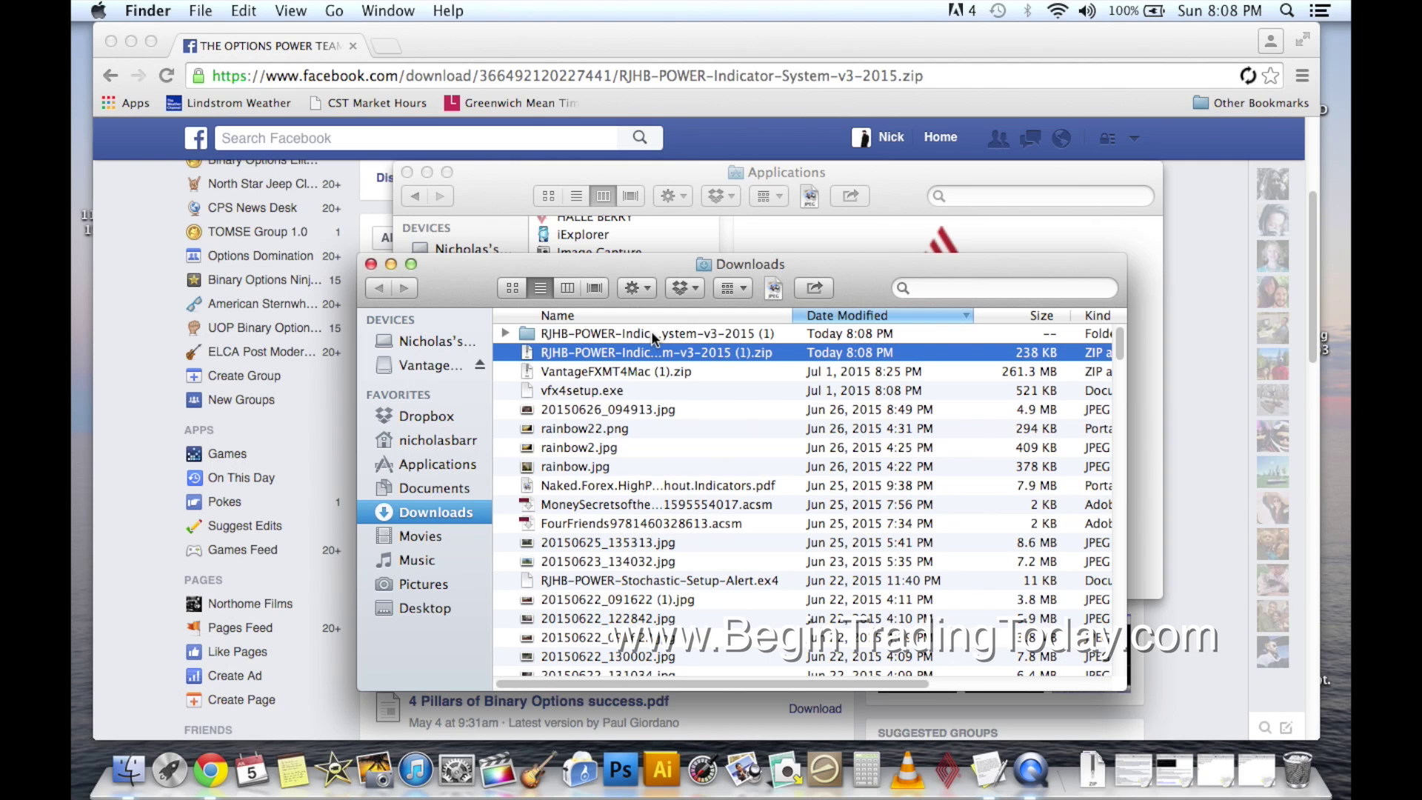
left_click(652, 337)
double_click(651, 333)
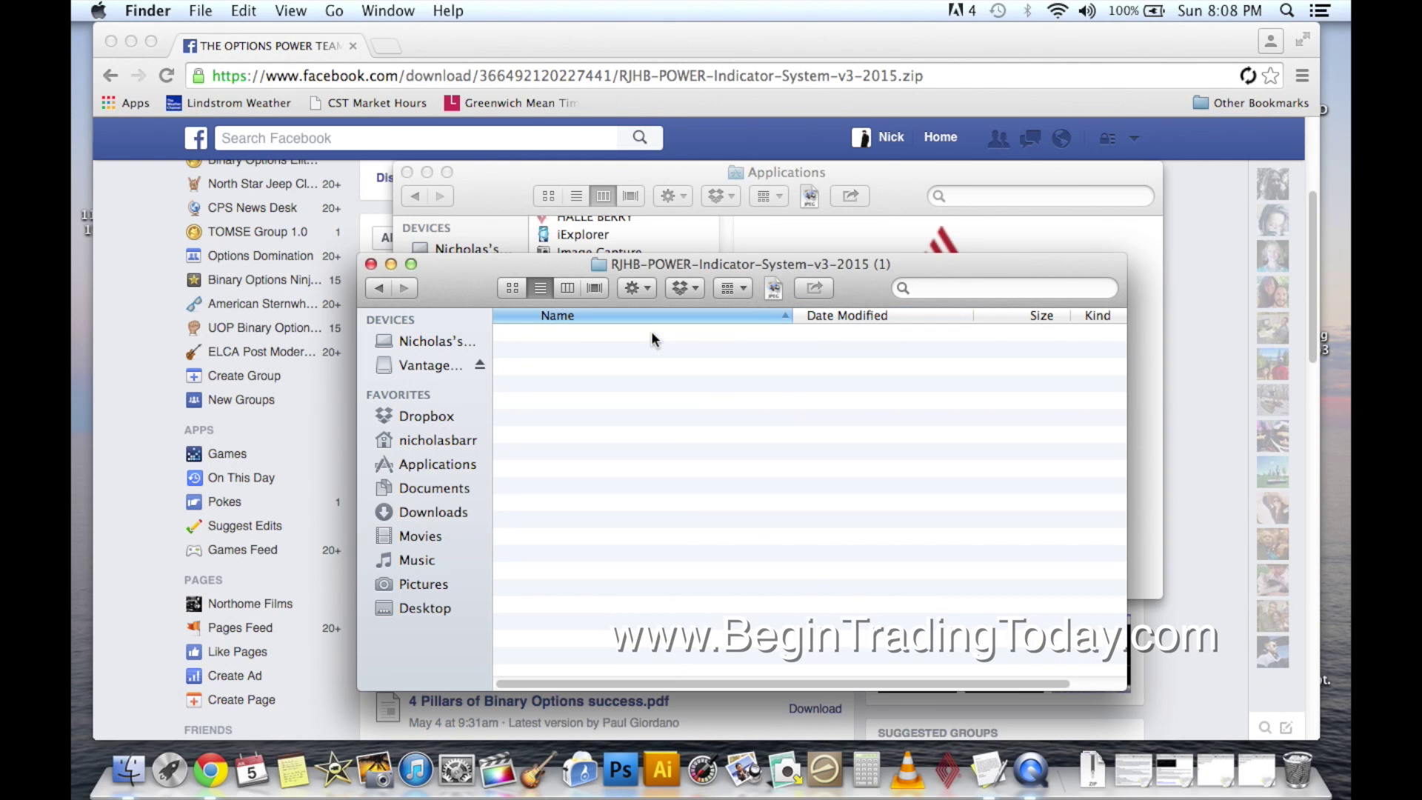
left_click_drag(857, 285, 607, 239)
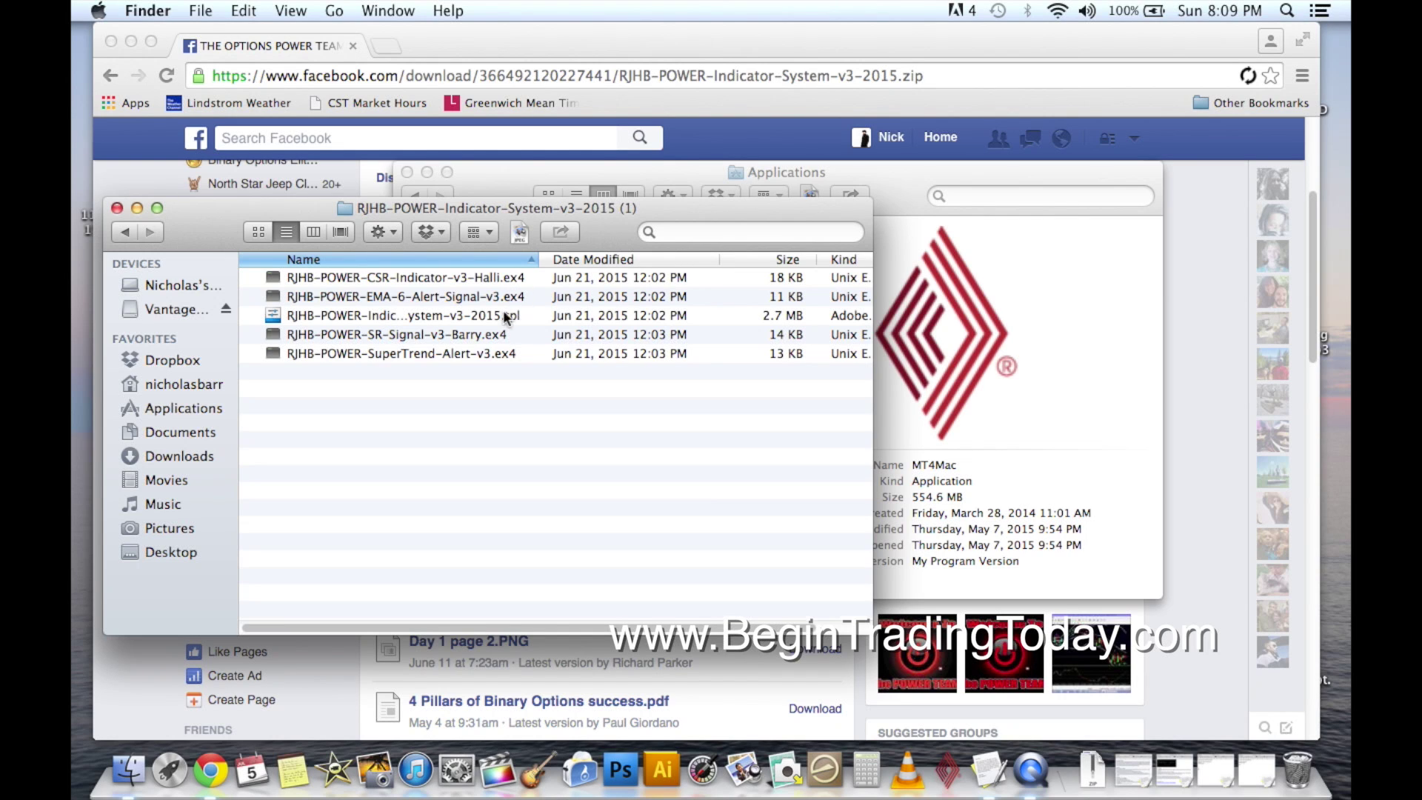
left_click_drag(607, 237, 609, 244)
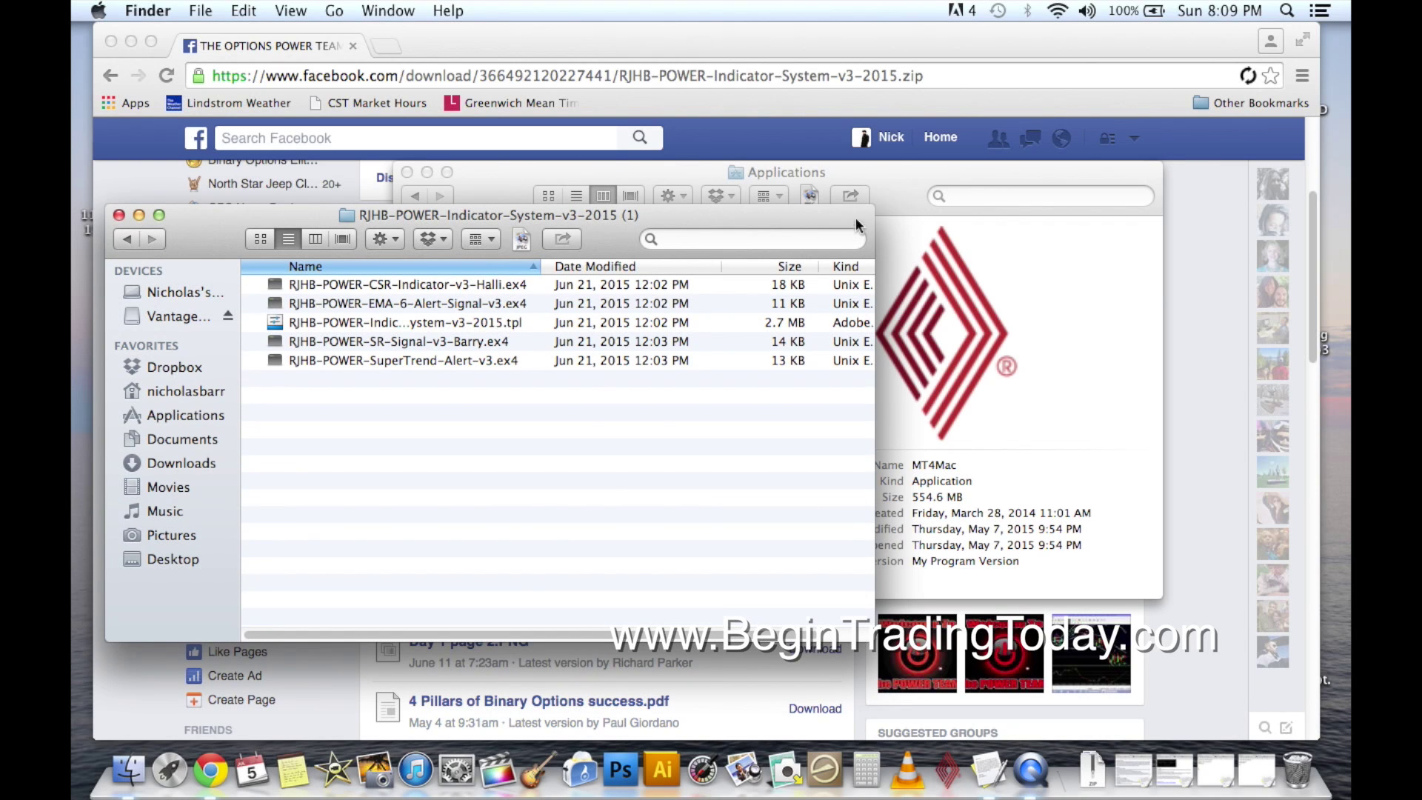
Show MT4Mac's package contents and open drive_c, then Program Files.
left_click_drag(896, 199, 1036, 179)
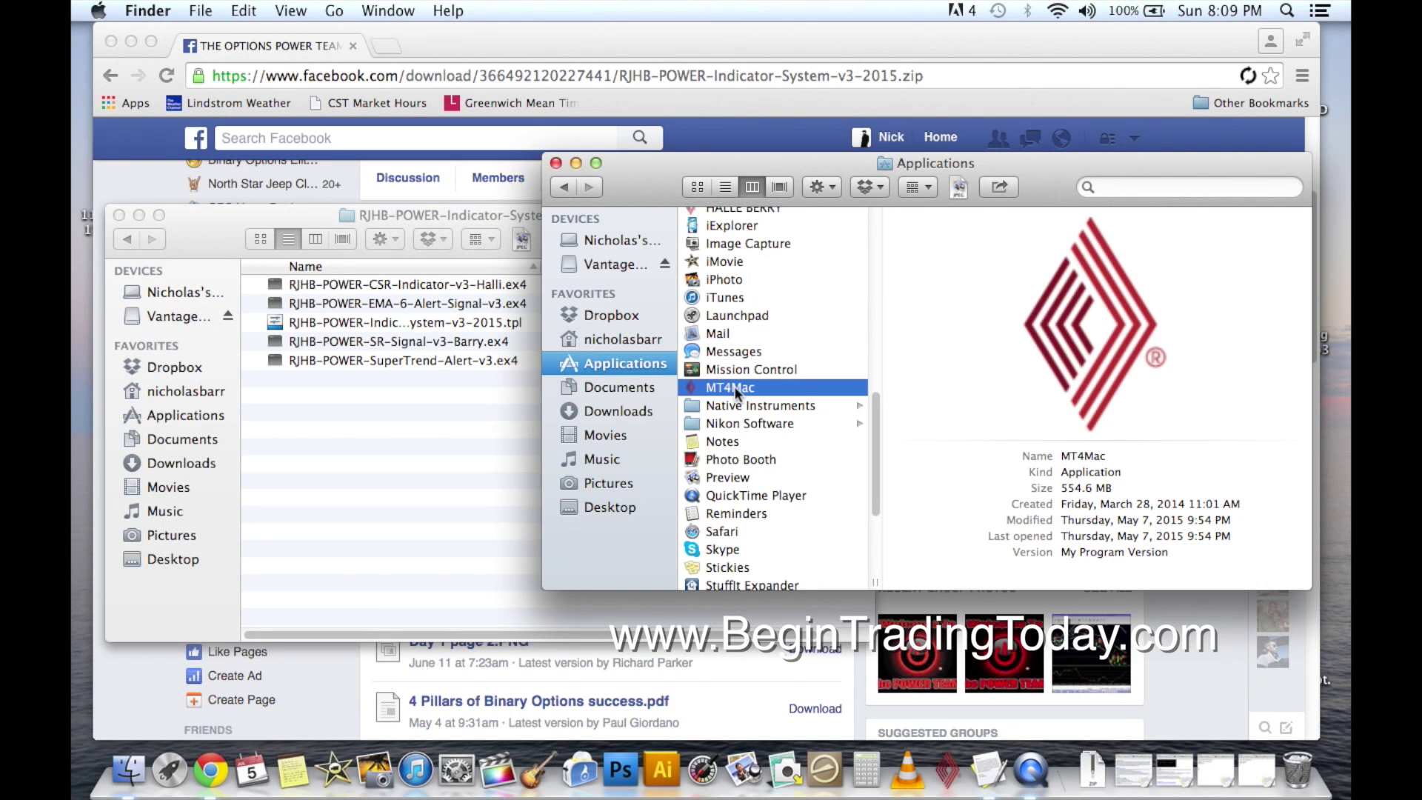
right_click(735, 389)
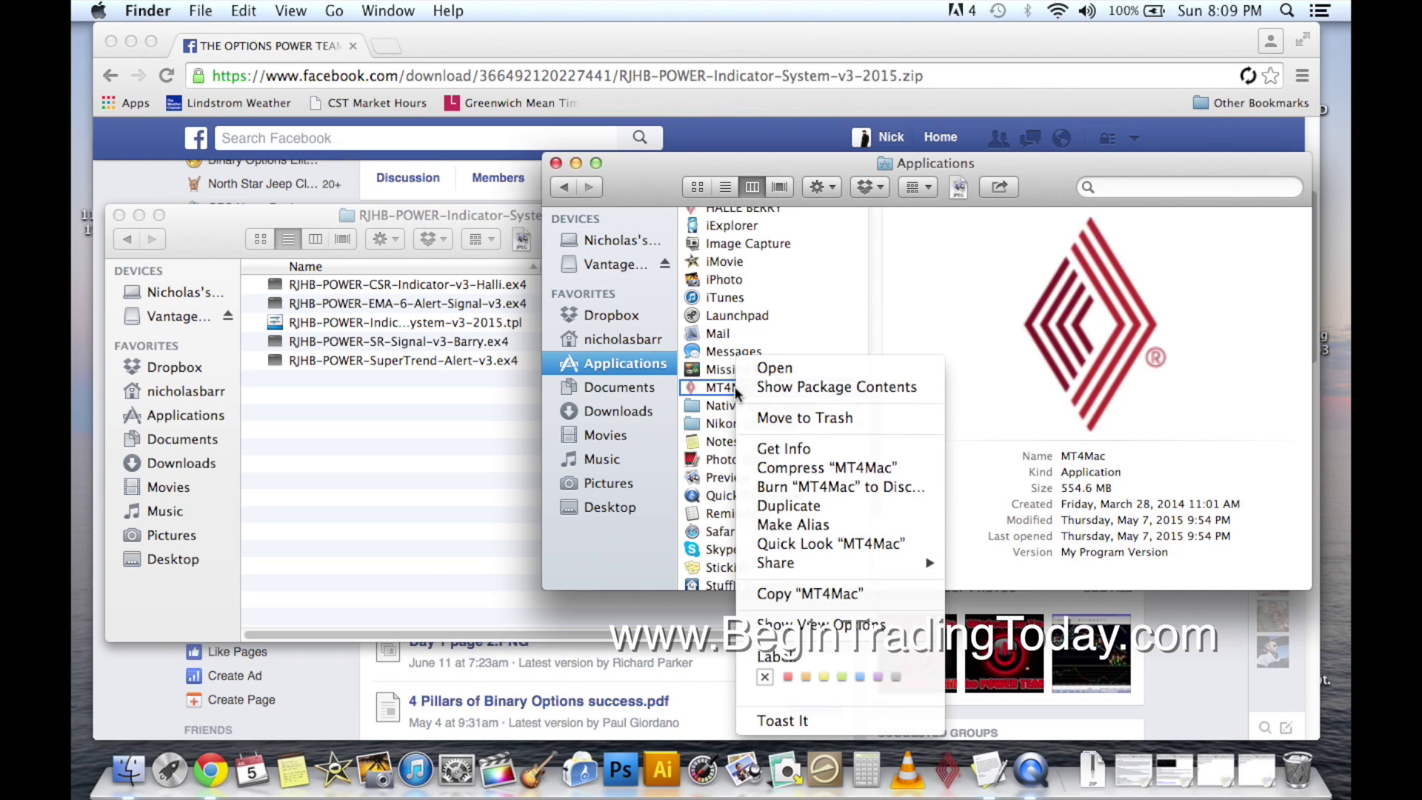
left_click(704, 382)
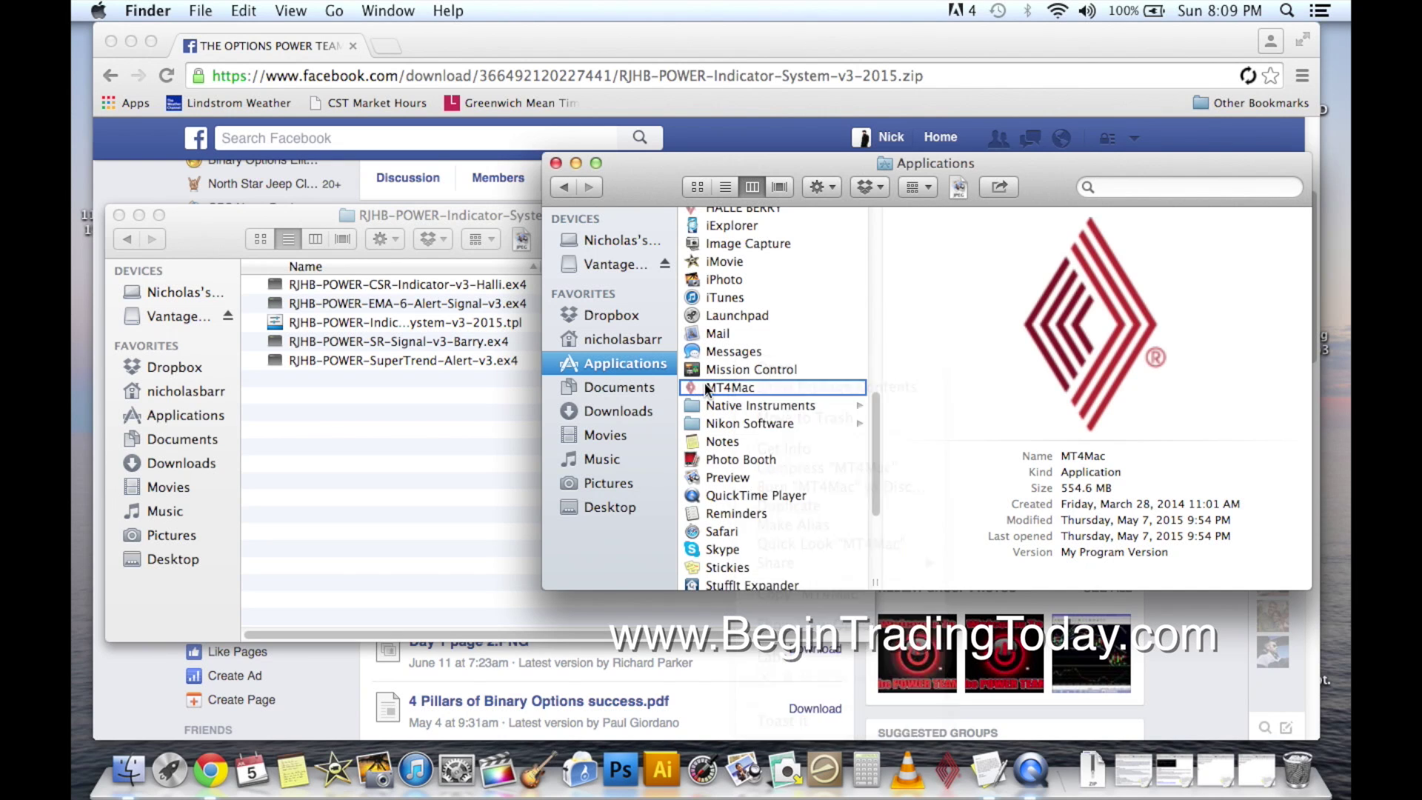
right_click(705, 382)
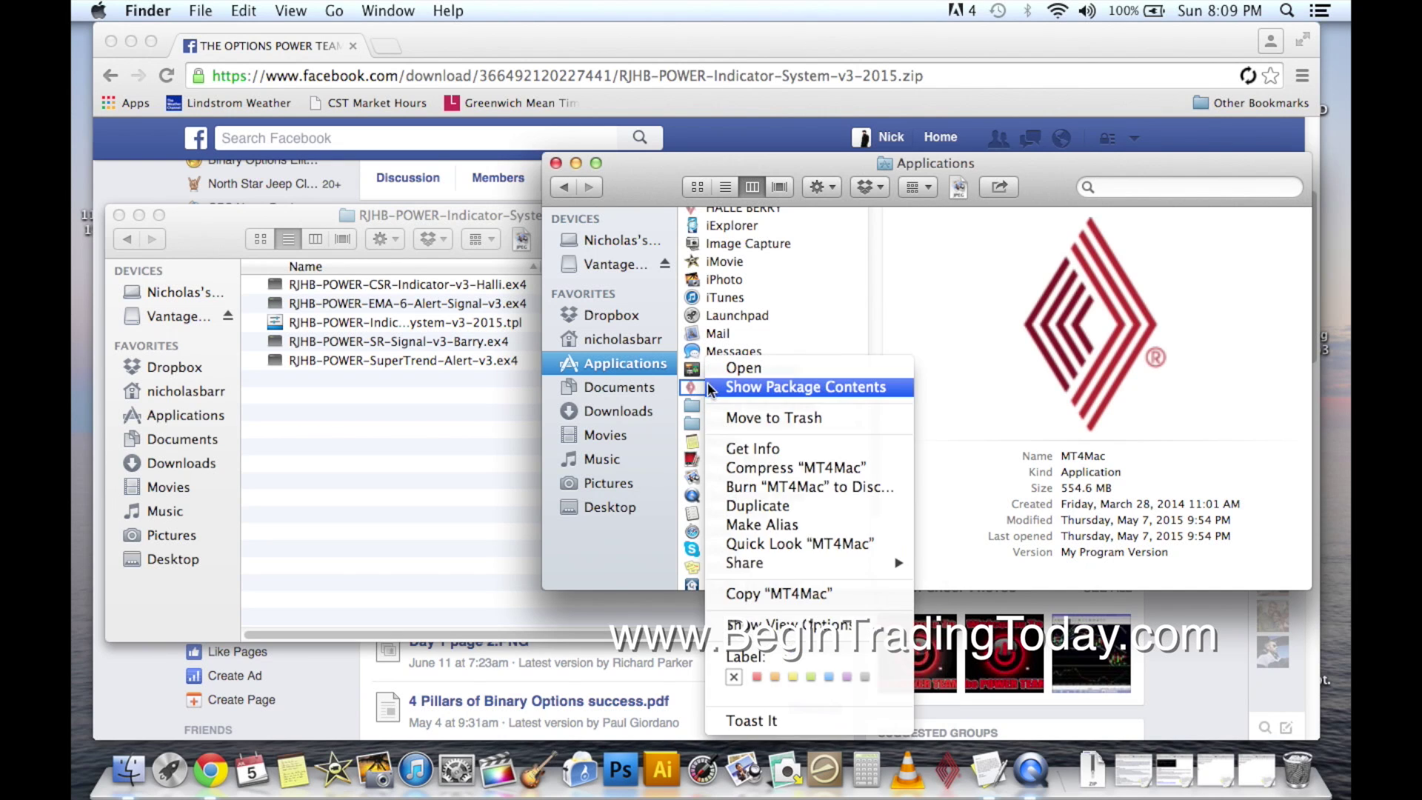
left_click(801, 388)
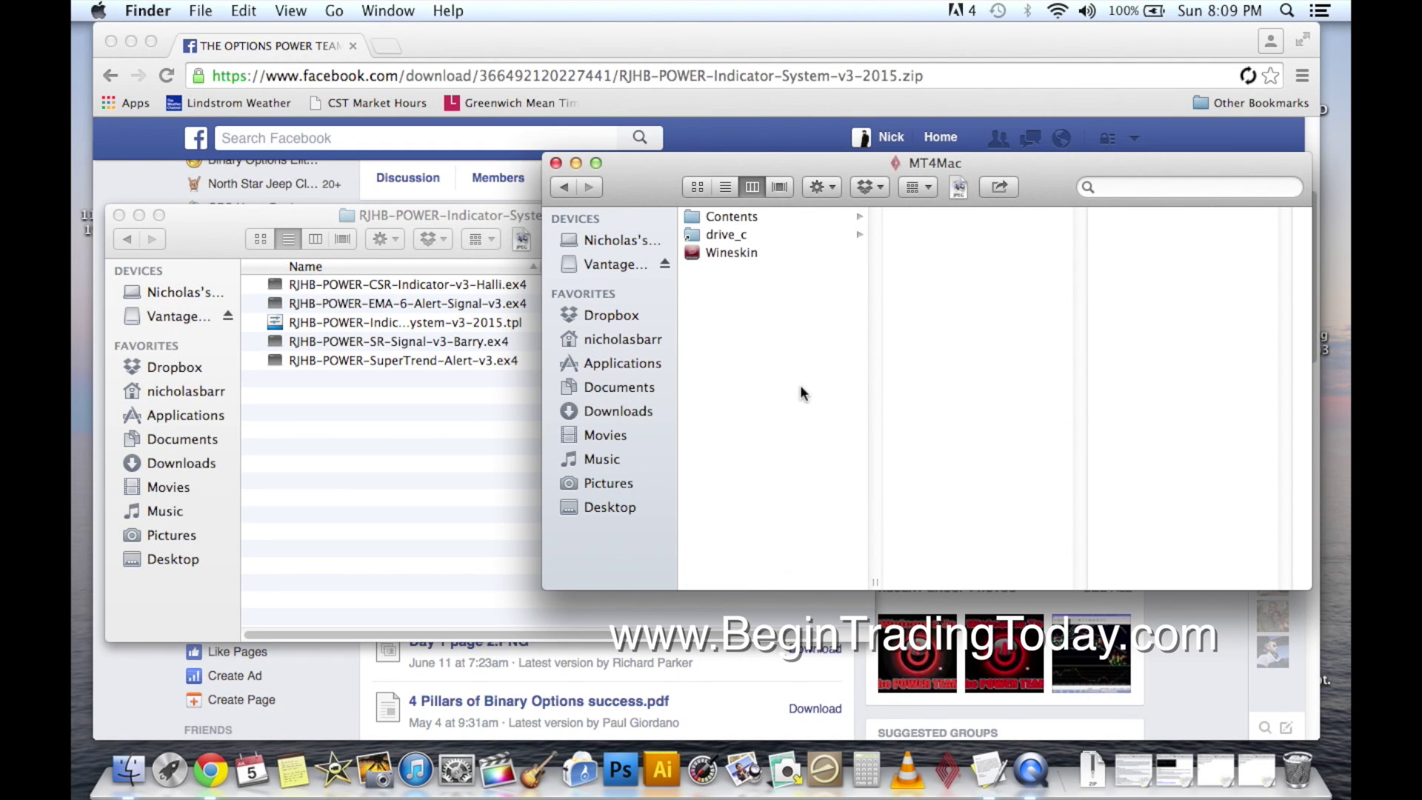
left_click(740, 232)
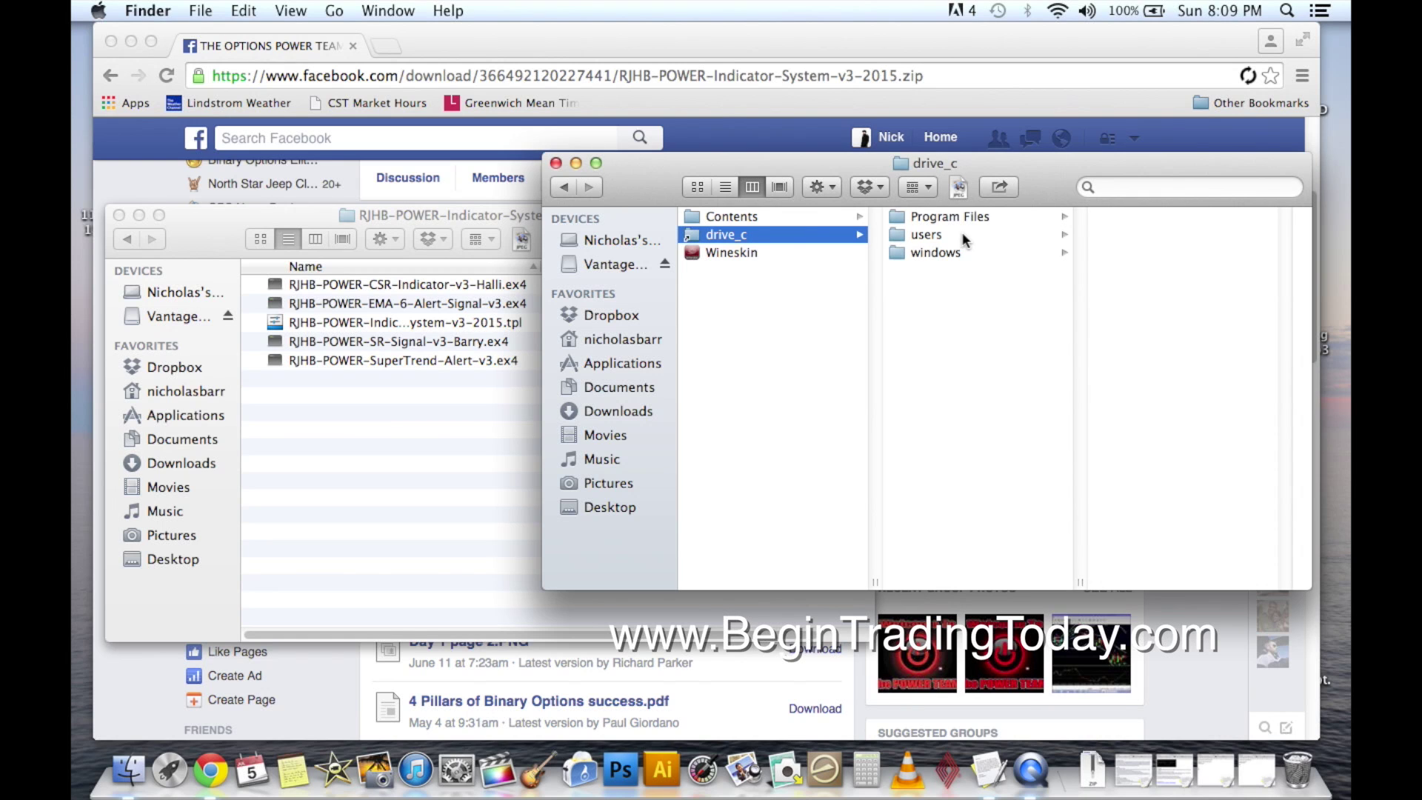
left_click(951, 216)
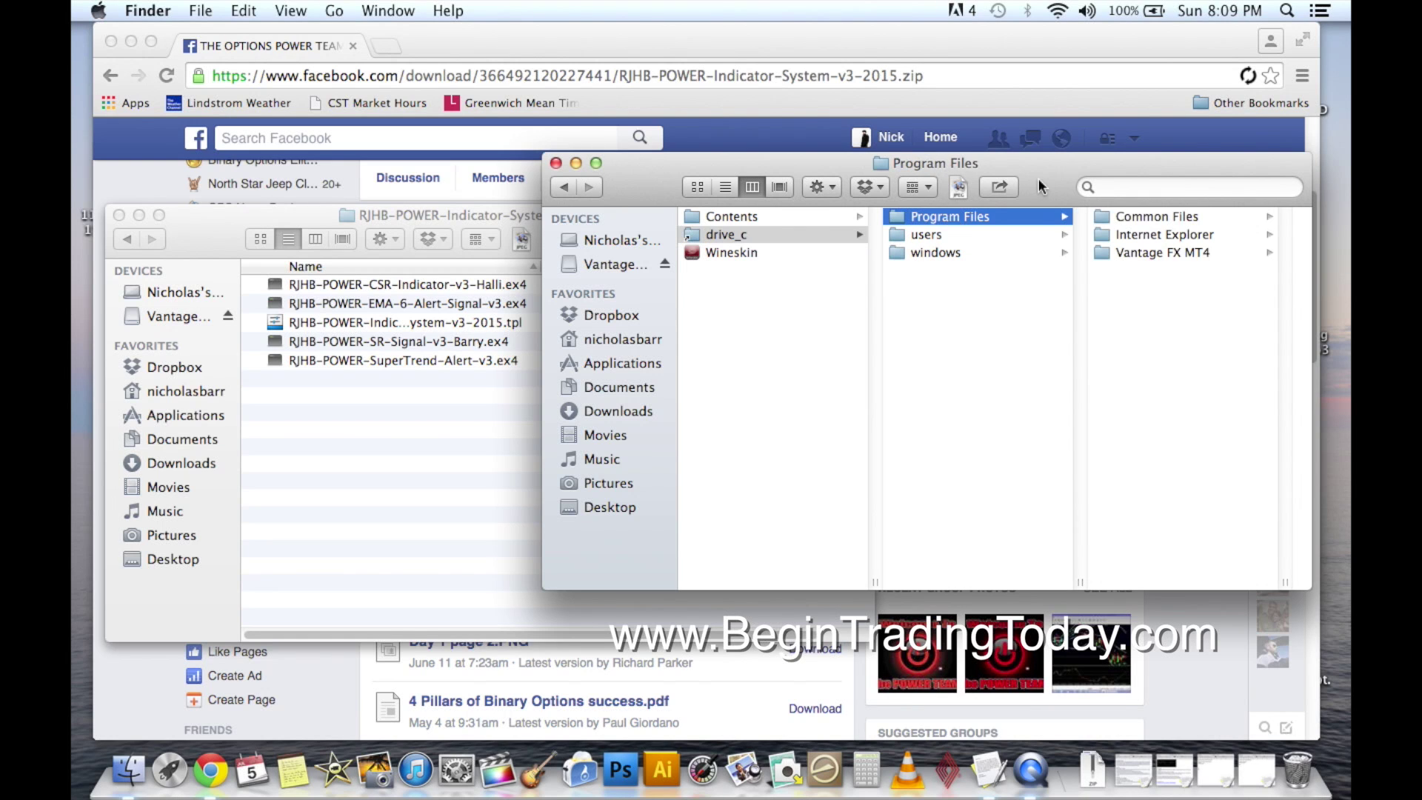
Open Vantage FX MT4 > MQL4, arranging it beside the RJHB files window.
left_click_drag(1039, 177, 930, 192)
left_click(1028, 268)
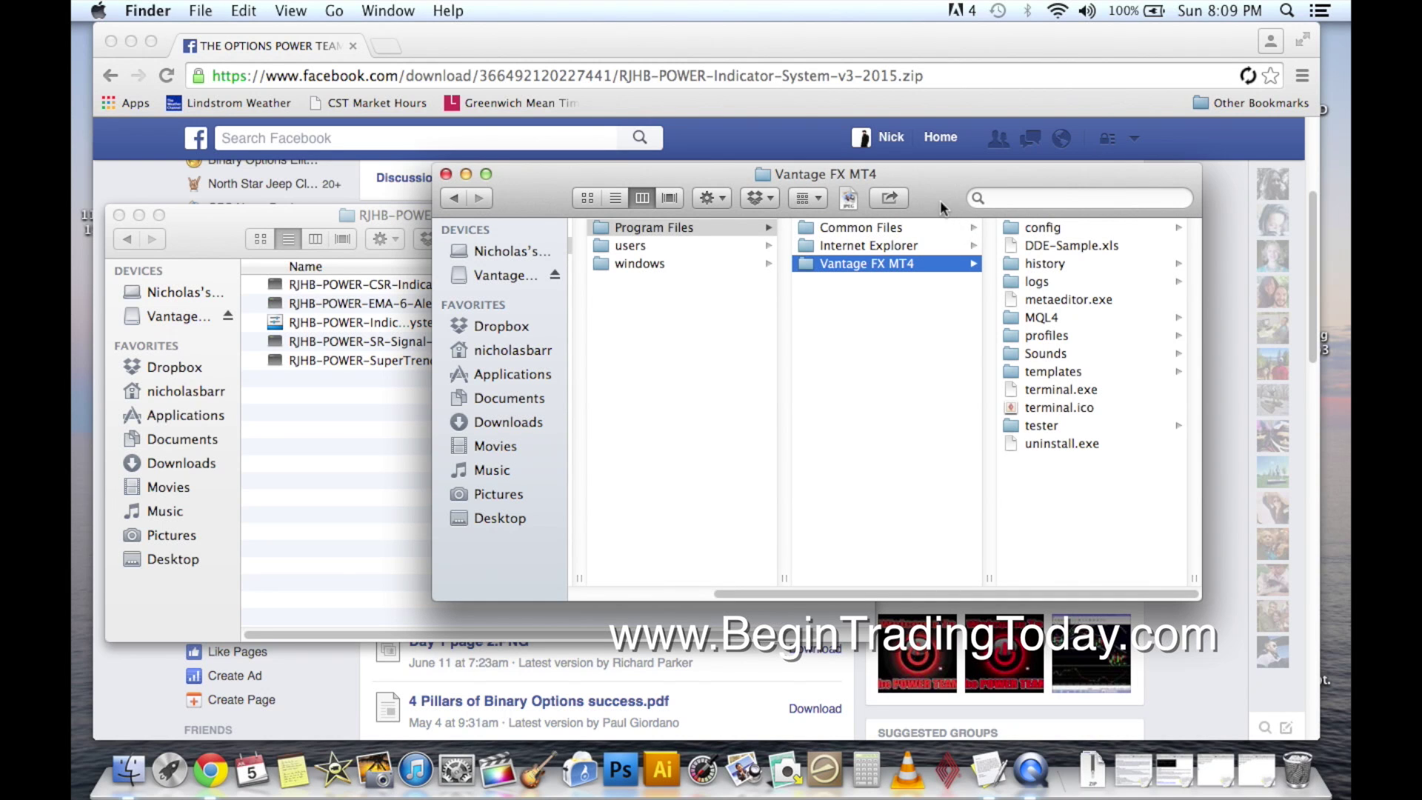
left_click_drag(940, 200, 987, 177)
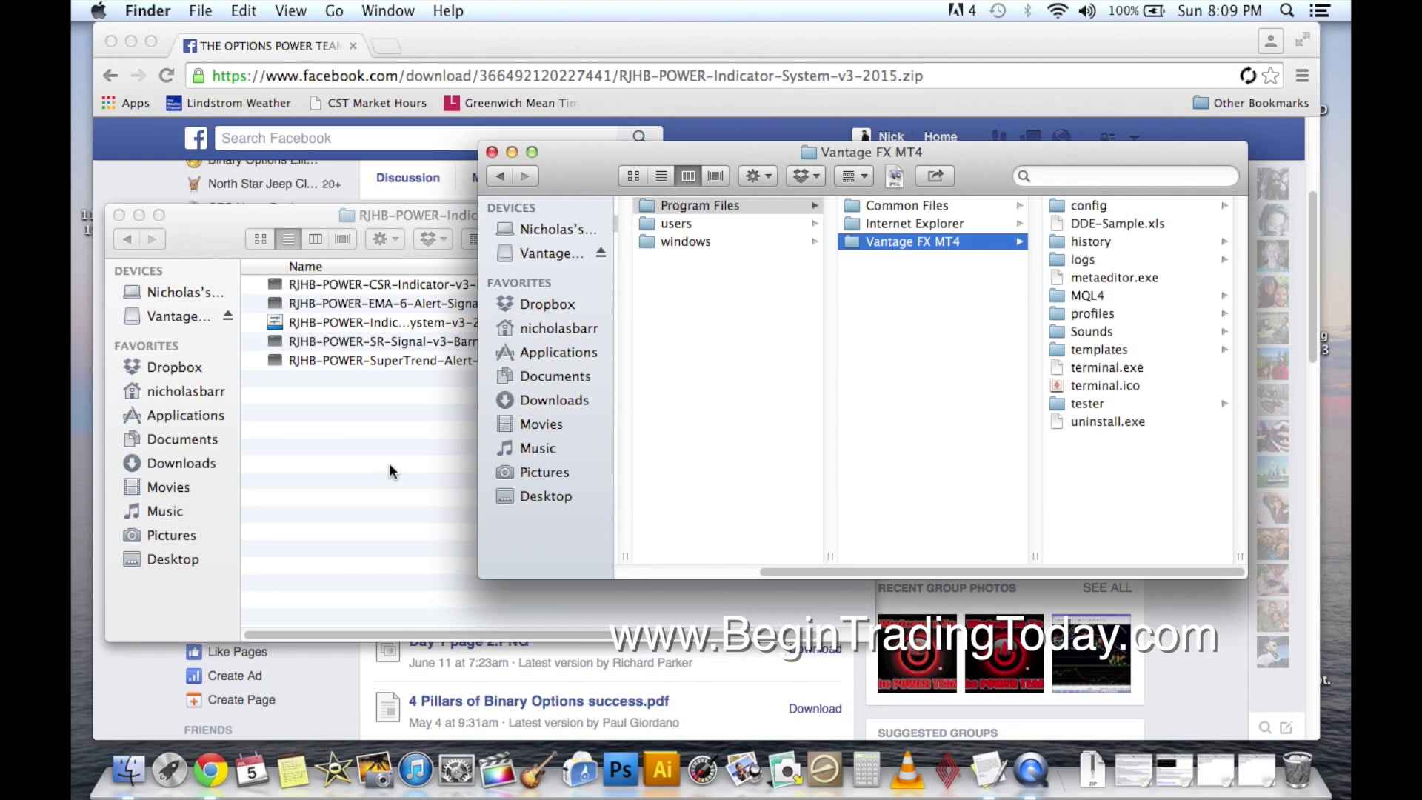
left_click_drag(601, 172, 648, 138)
left_click(369, 474)
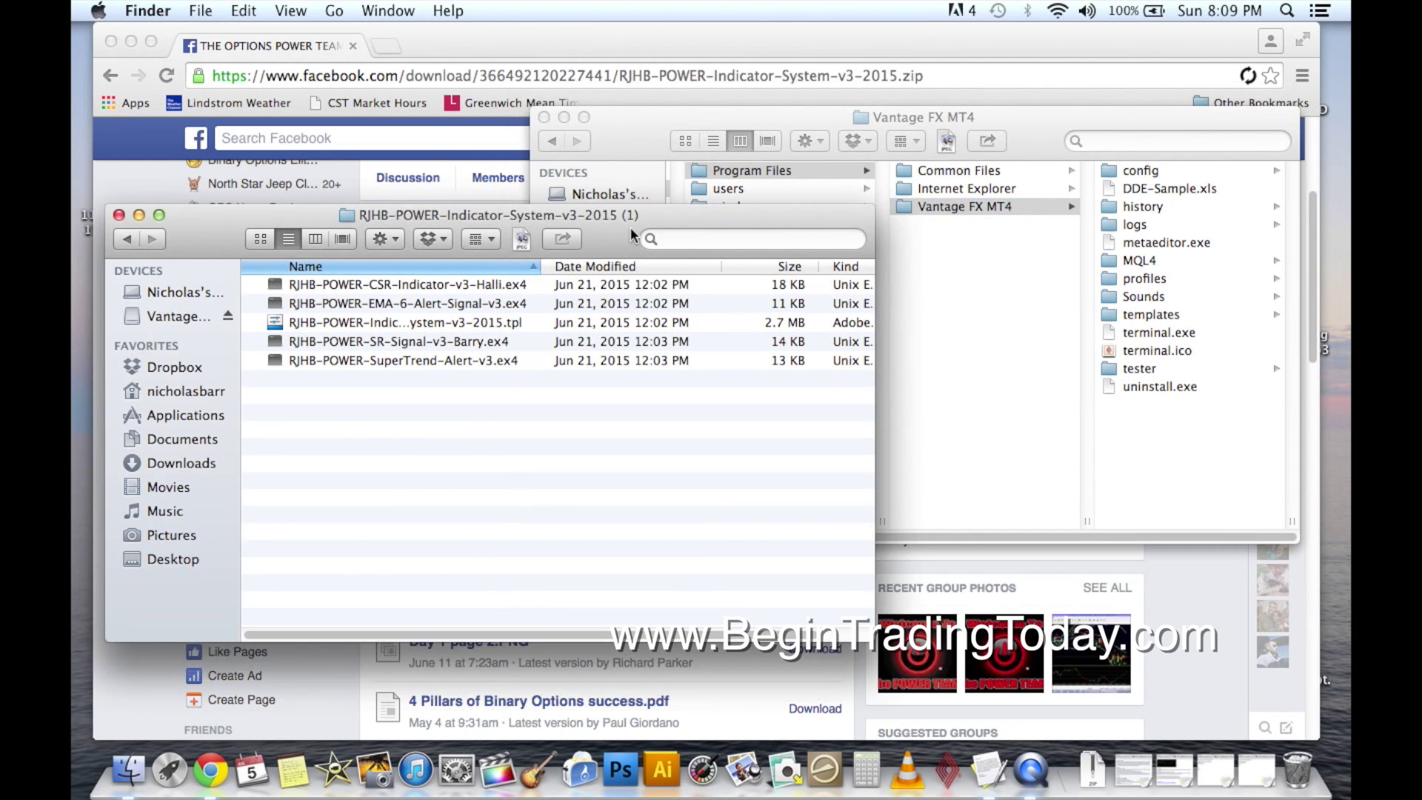
left_click_drag(630, 226, 584, 289)
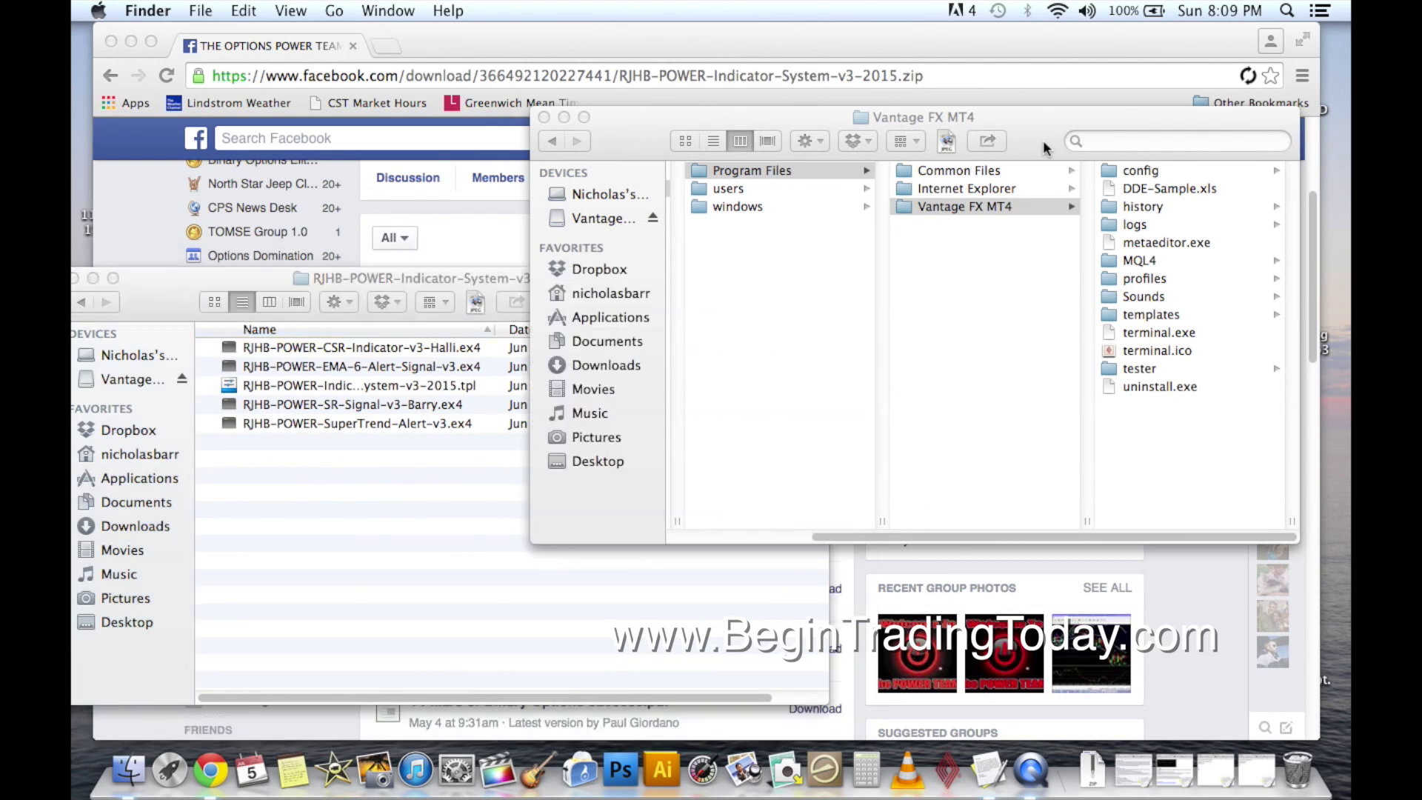
left_click(1043, 140)
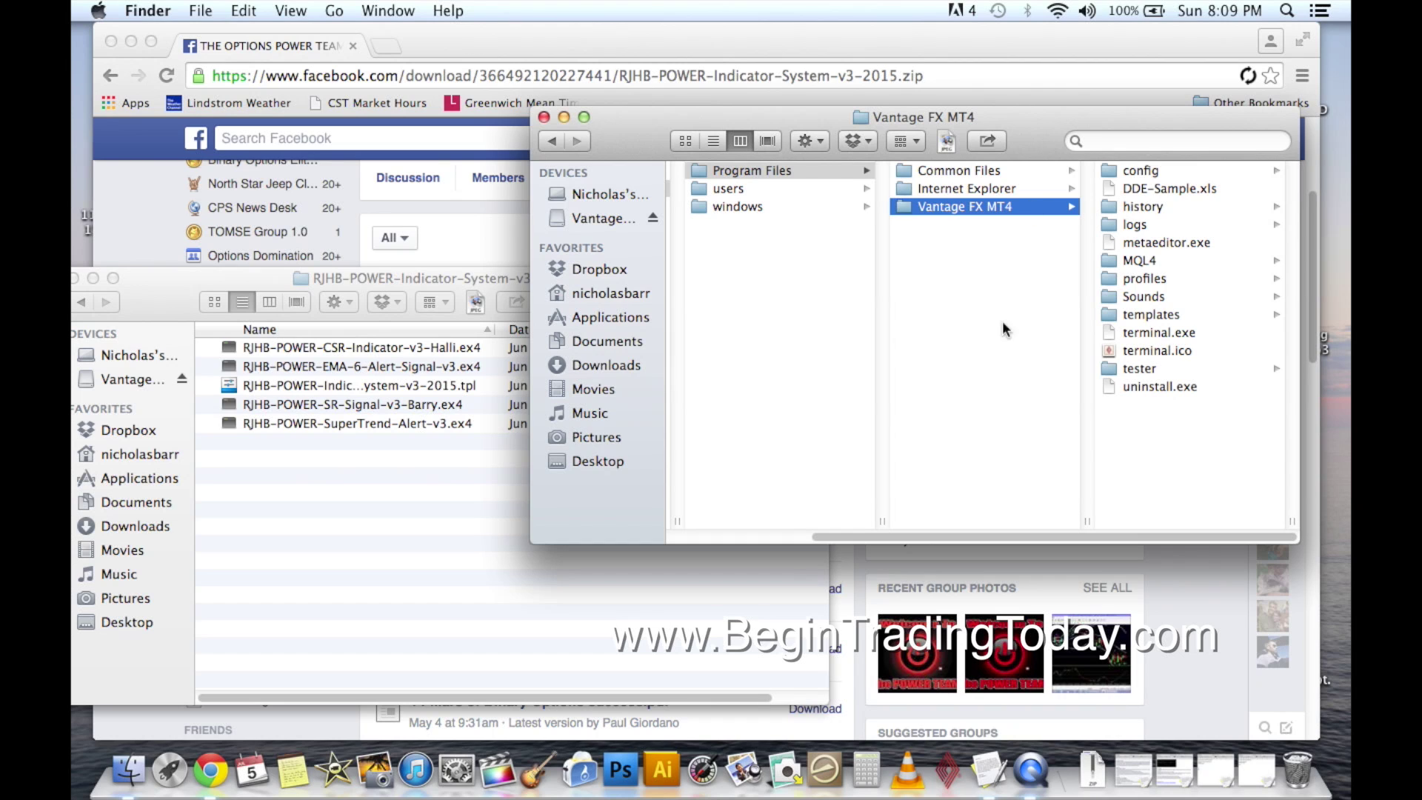
left_click(1126, 261)
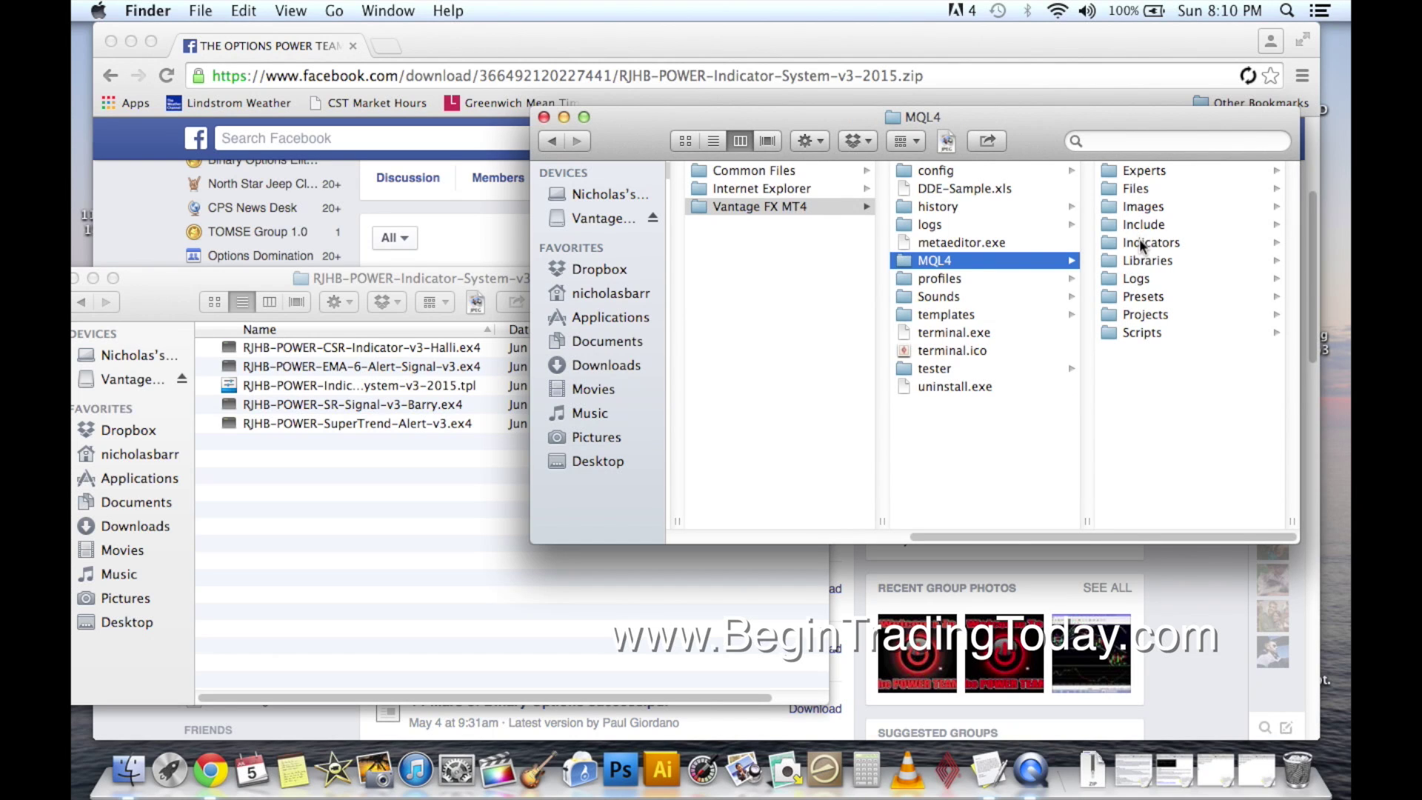
Move CSR-Indicator-v3-Halli, EMA-6-Alert-Signal, SR-Signal-v3-Barry and SuperTrend-Alert-v3 .ex4 files into Indicators.
left_click(1142, 245)
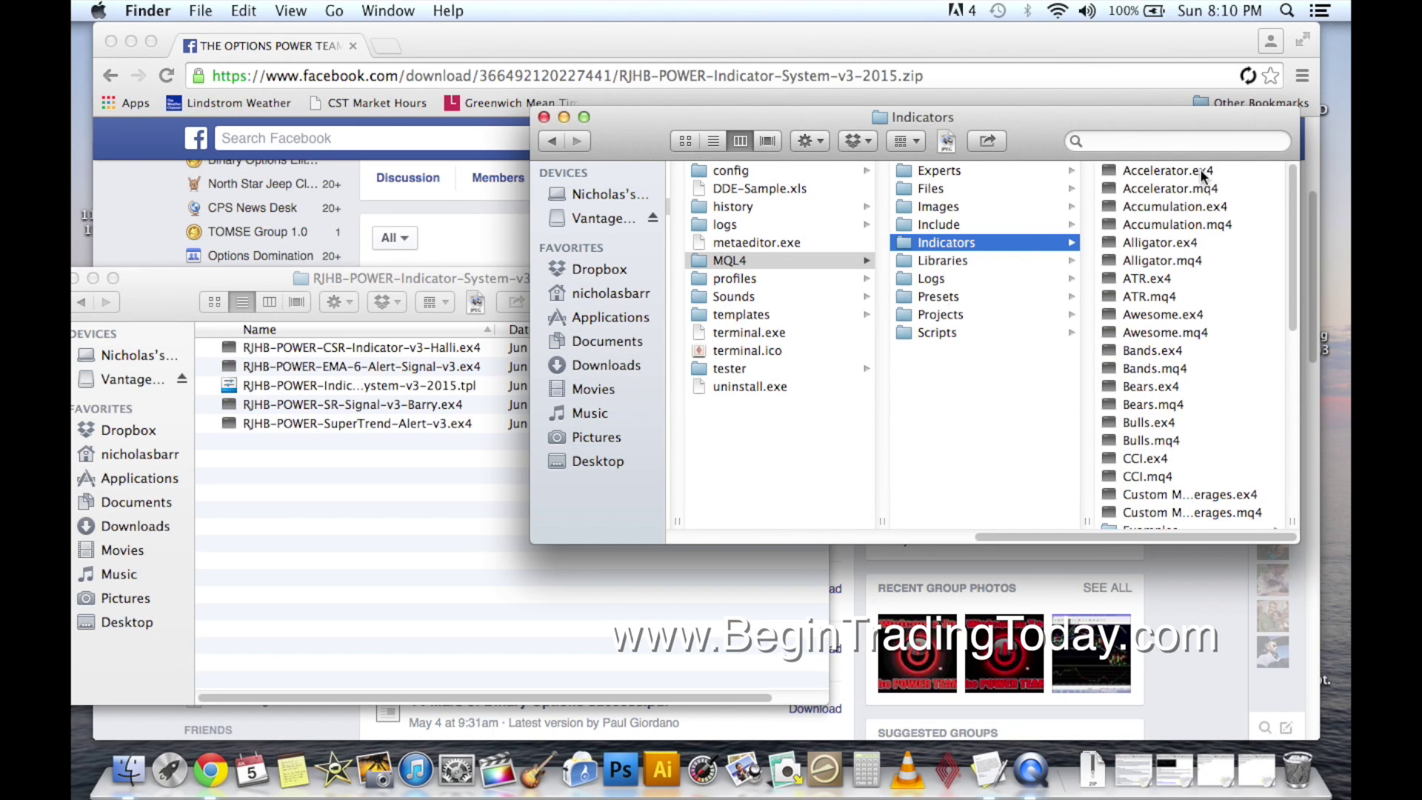
left_click(460, 308)
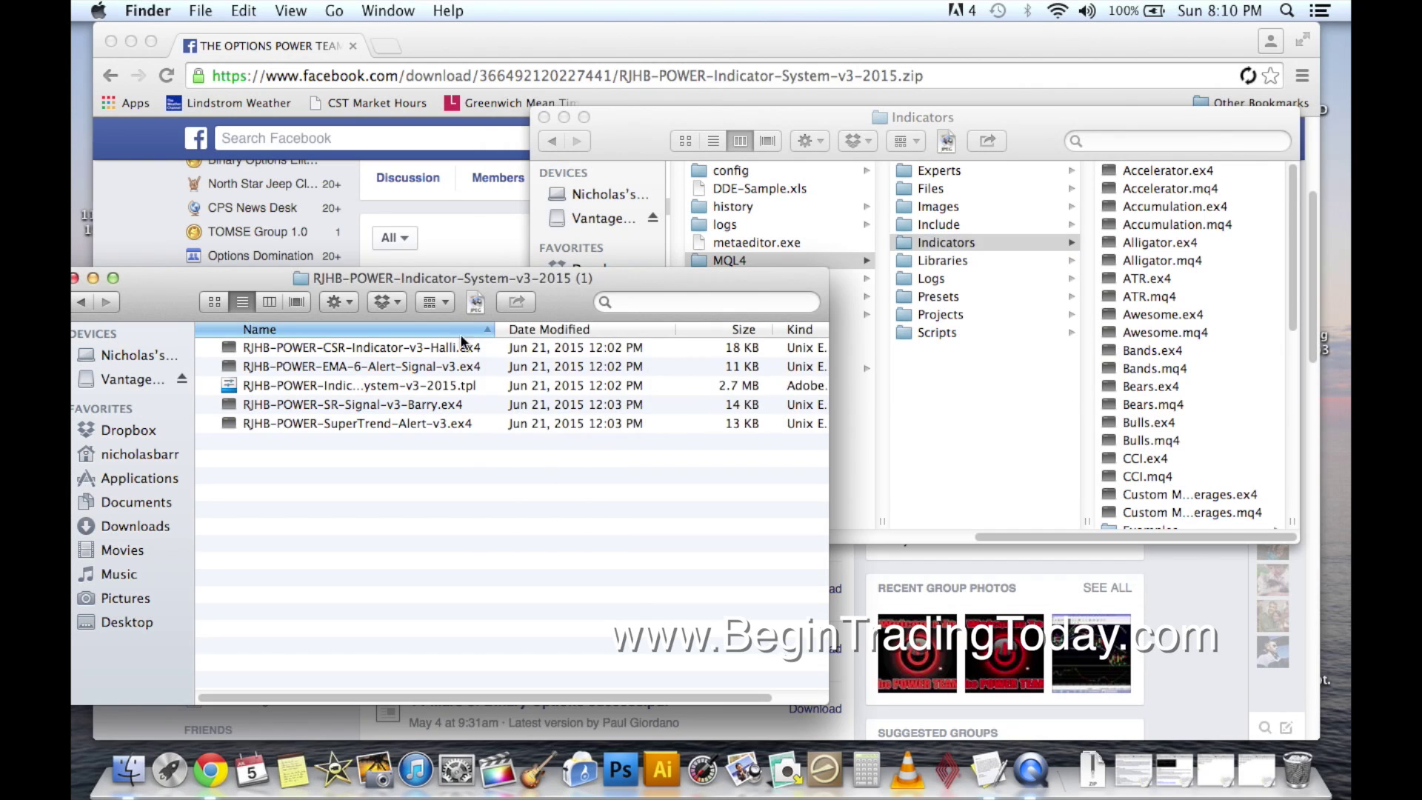
left_click(464, 352)
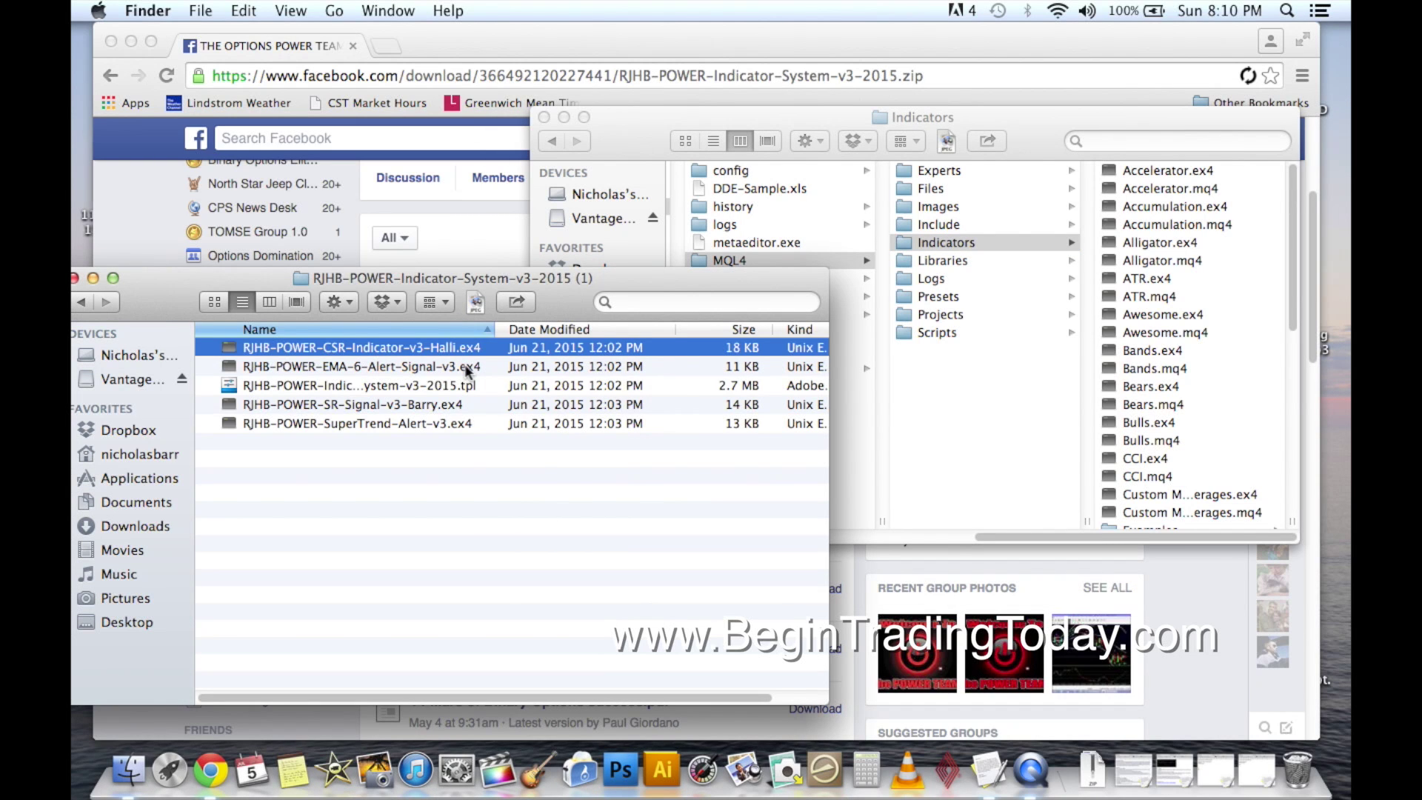
left_click_drag(465, 353, 1173, 328)
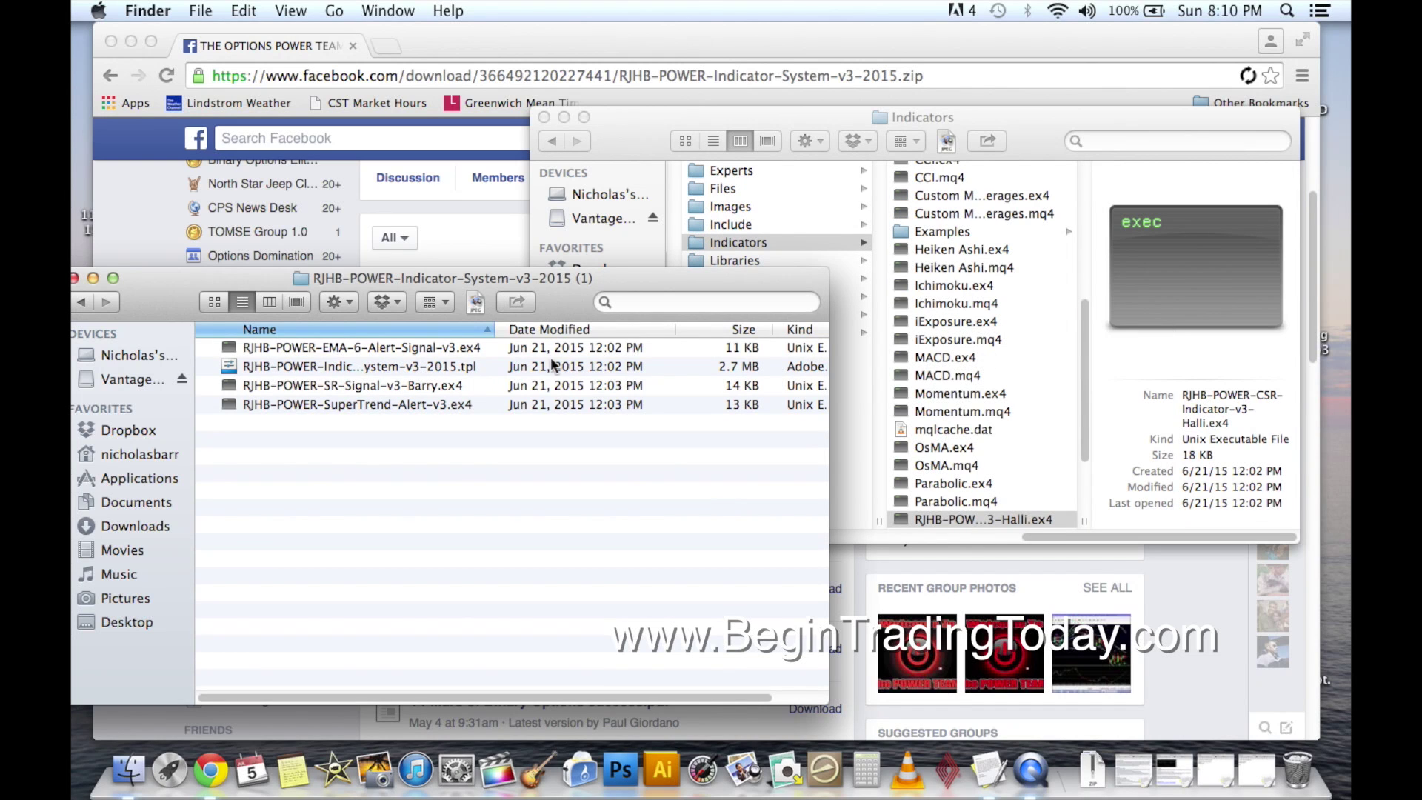
left_click_drag(380, 356, 951, 330)
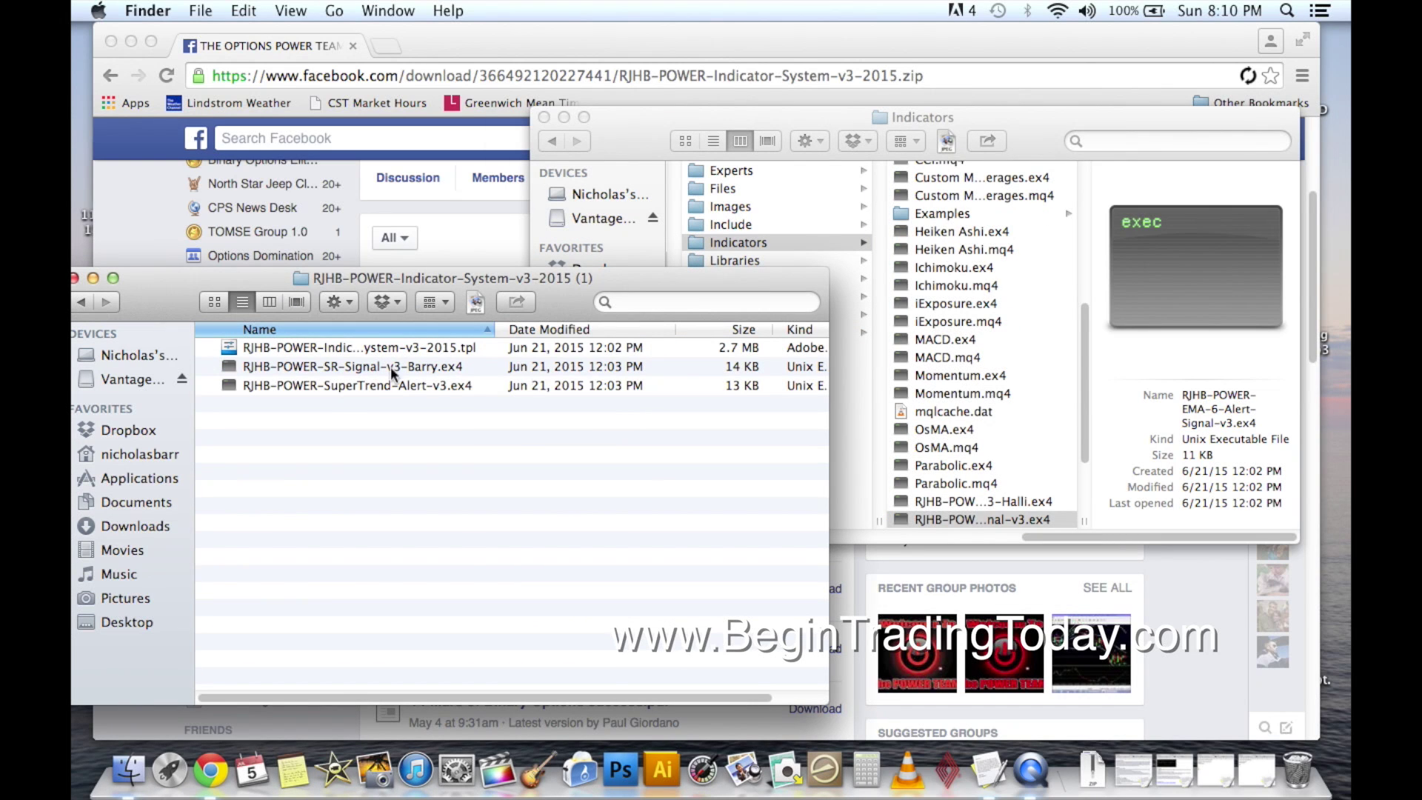
left_click_drag(317, 367, 917, 331)
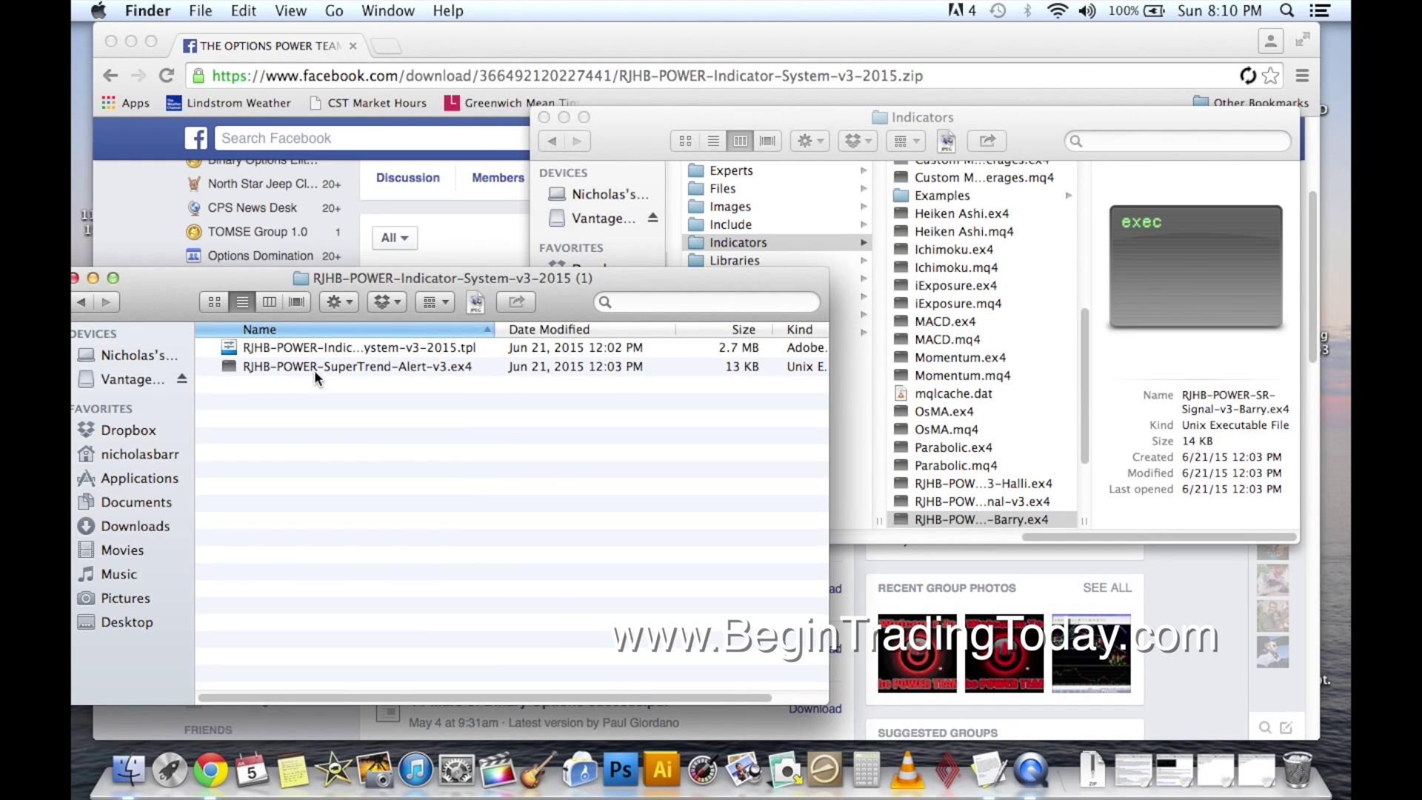
left_click_drag(309, 365, 965, 332)
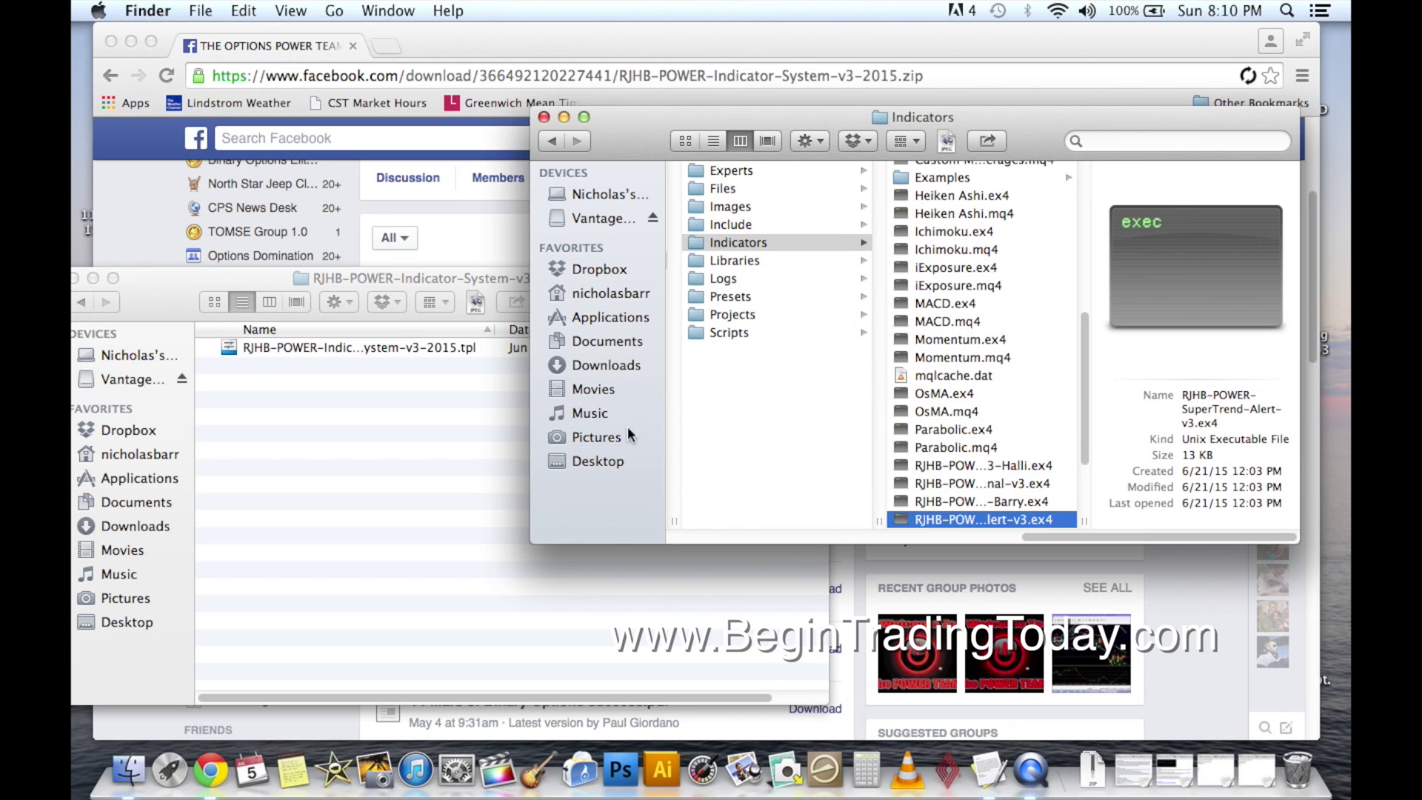
left_click(442, 466)
left_click(661, 142)
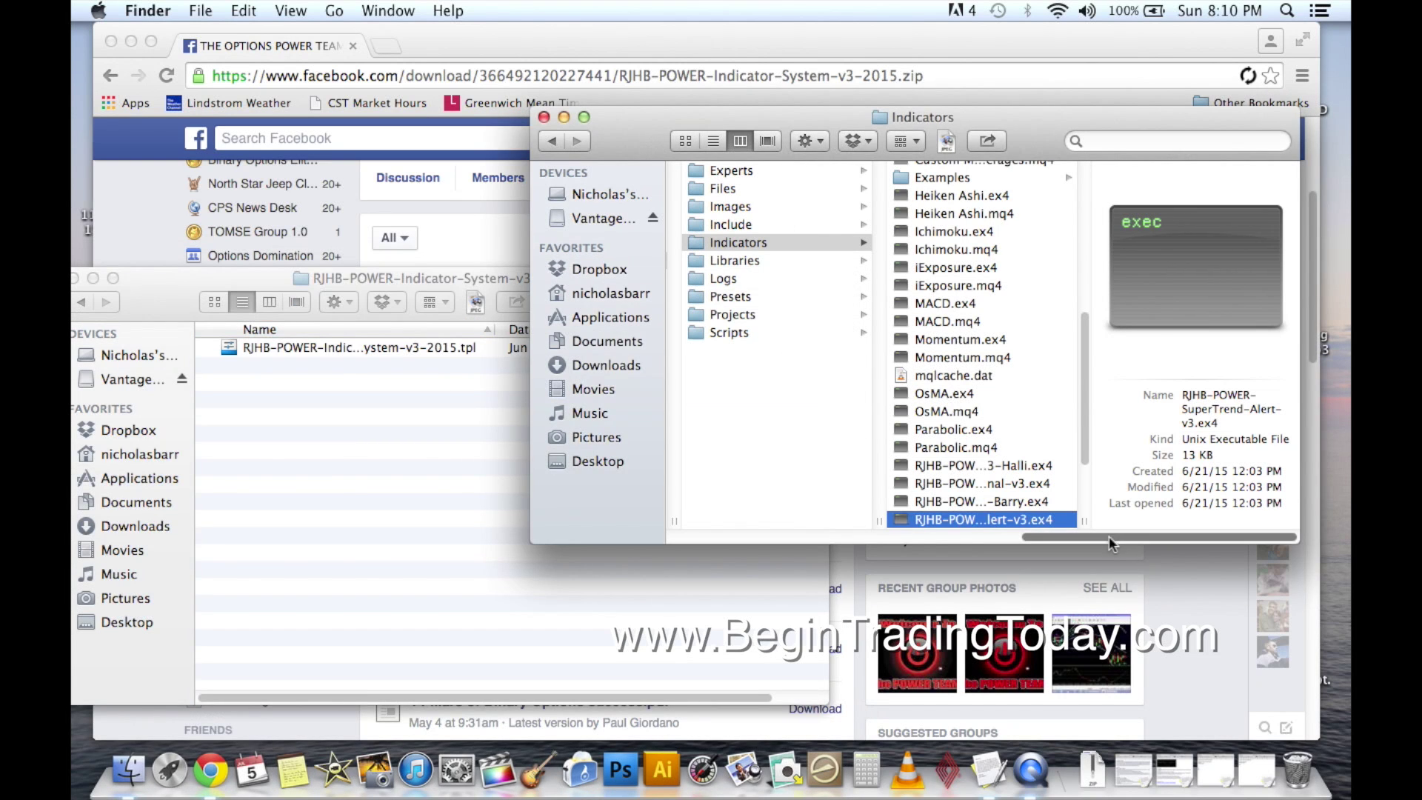
scroll(1105, 535, "left", 3)
left_click_drag(1090, 540, 943, 546)
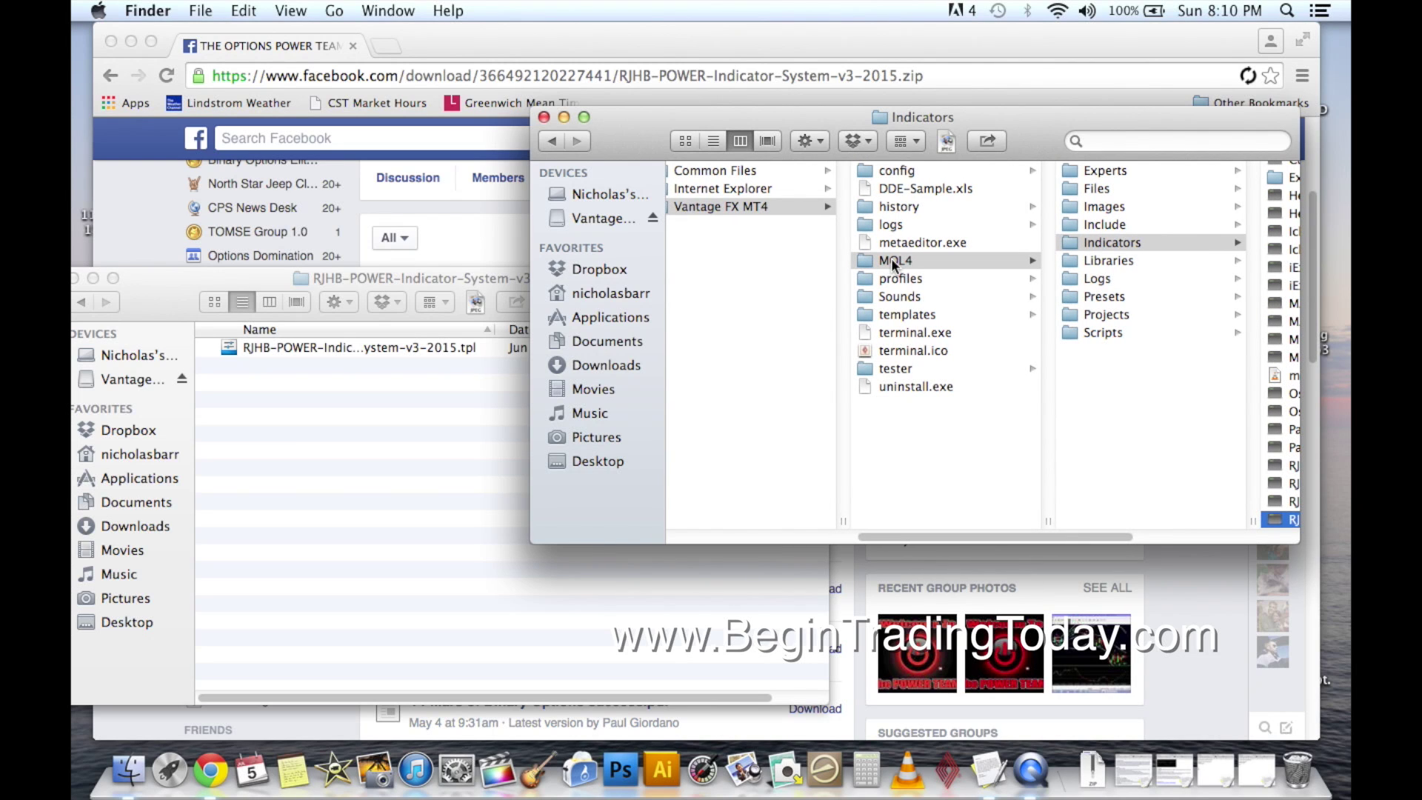
Drop the RJHB-POWER .tpl file into the templates folder, then close the empty RJHB-POWER window.
left_click(907, 316)
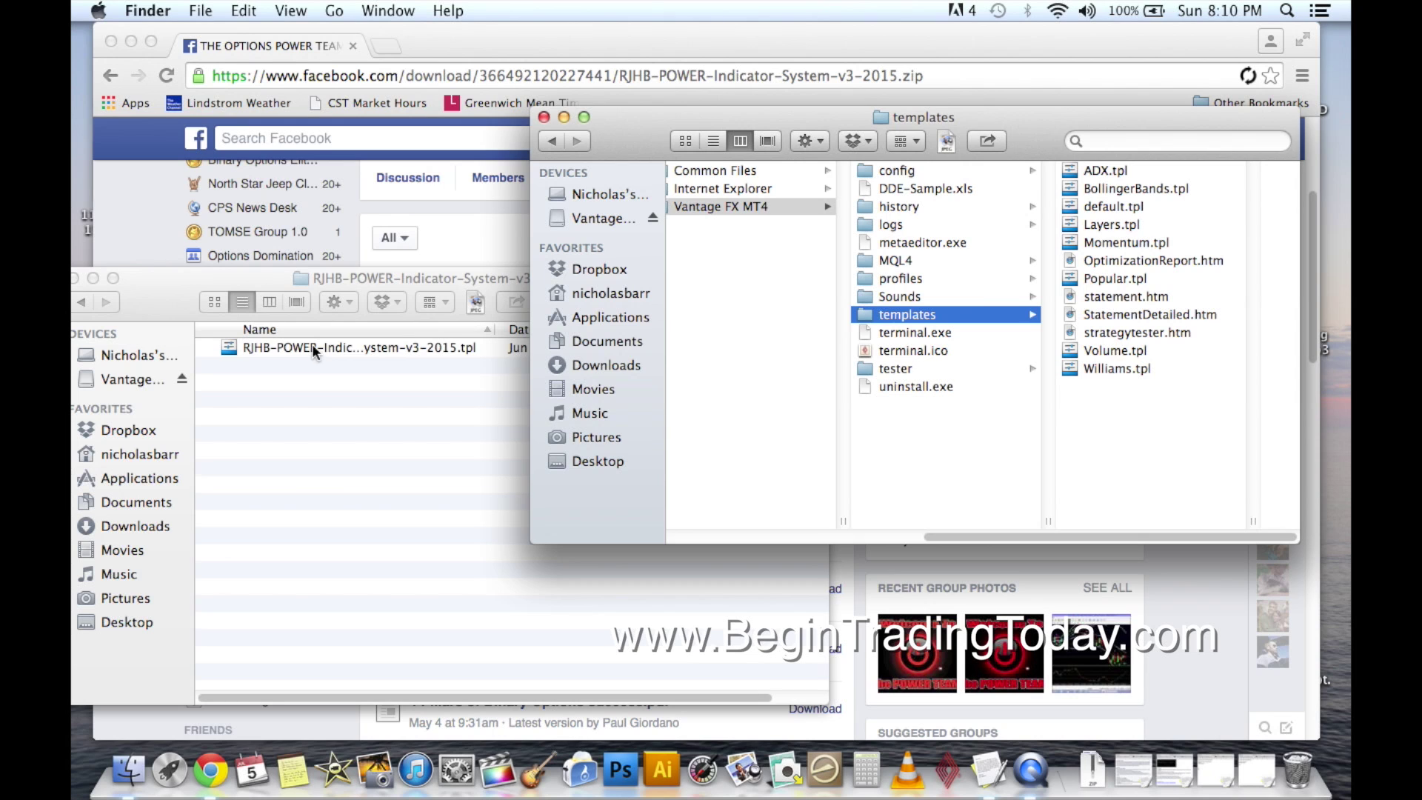
left_click_drag(314, 352, 1091, 417)
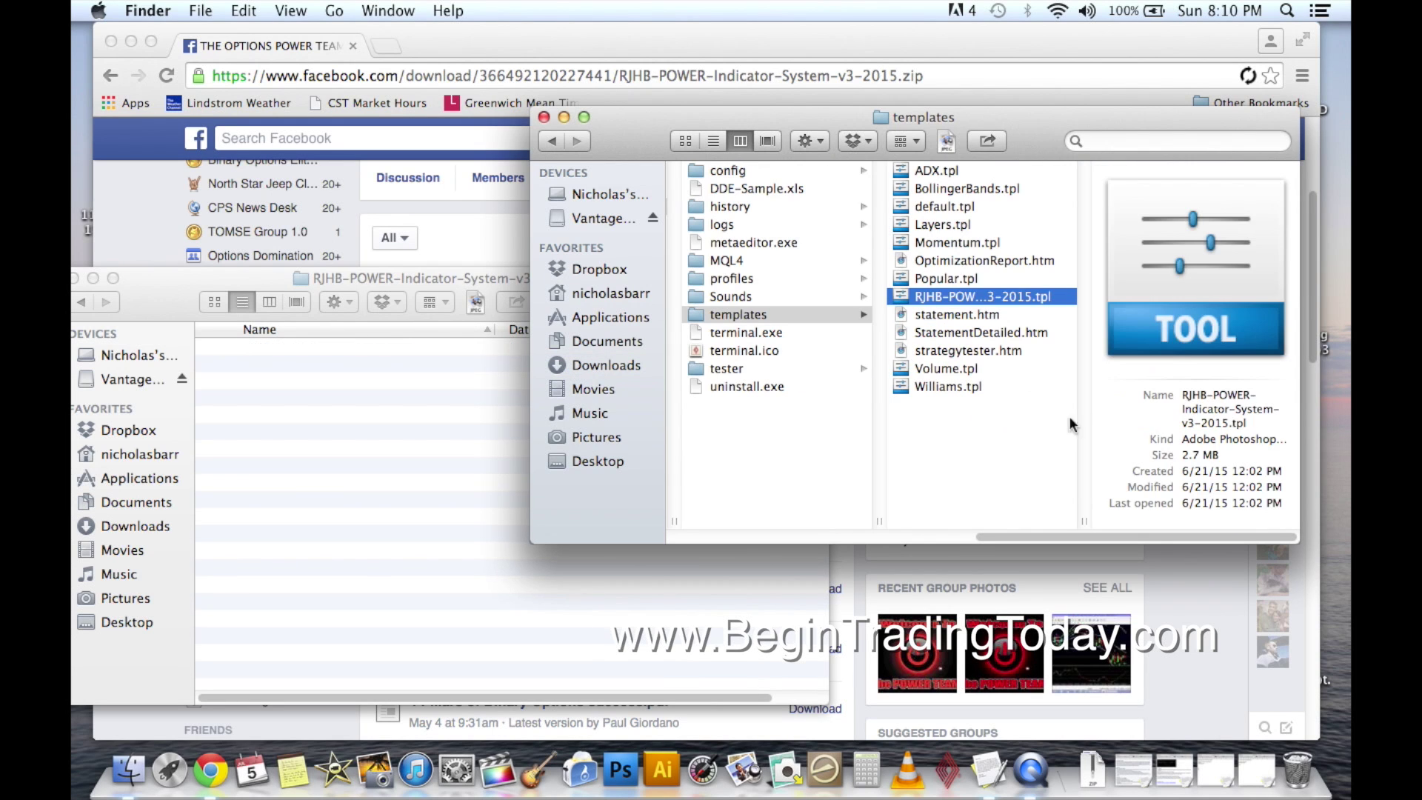
left_click_drag(170, 310, 250, 313)
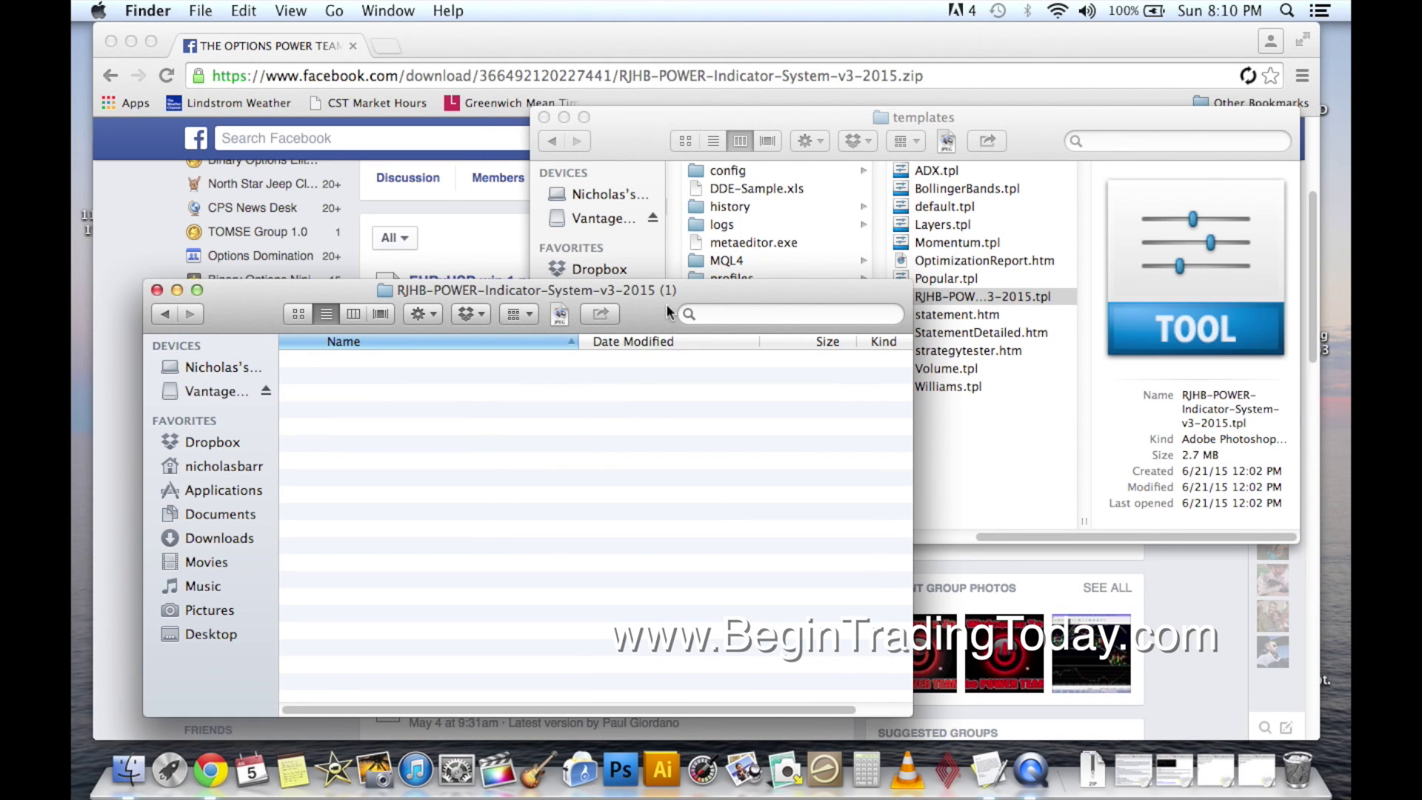
left_click_drag(665, 304, 713, 289)
left_click_drag(278, 306, 305, 317)
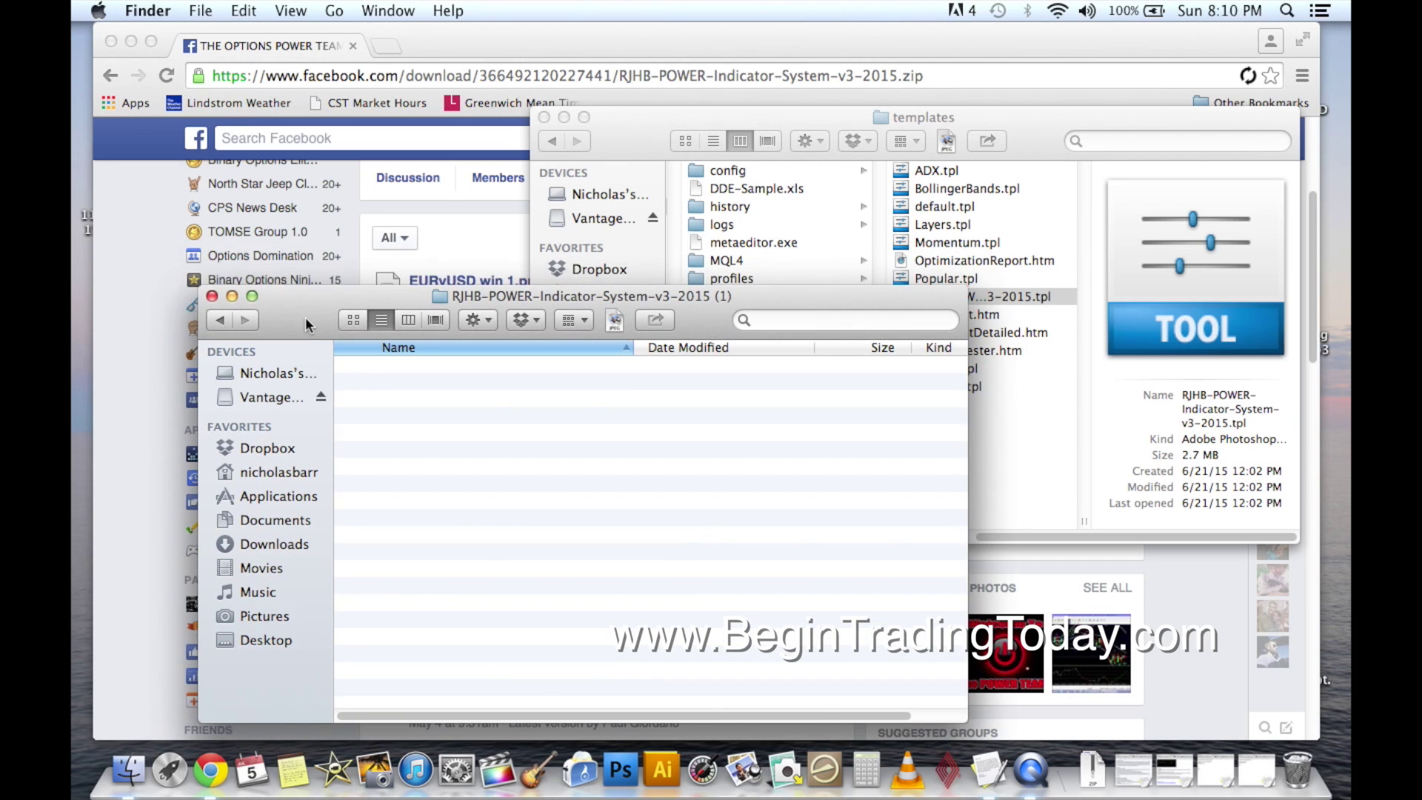
left_click(211, 296)
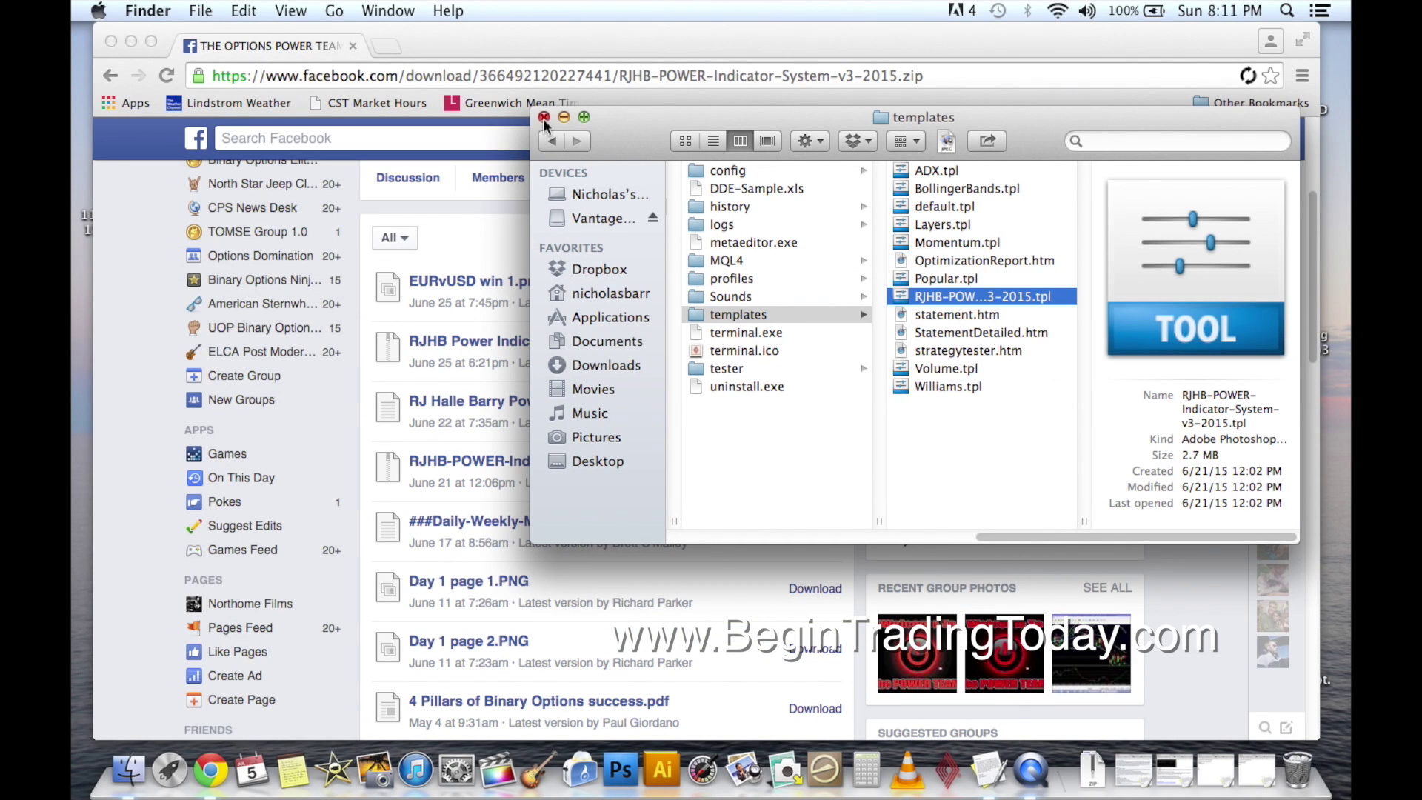
Go back to Applications and select MT4Mac, previewed as a 554.6 MB application.
left_click(592, 318)
scroll(744, 316, "down", 10)
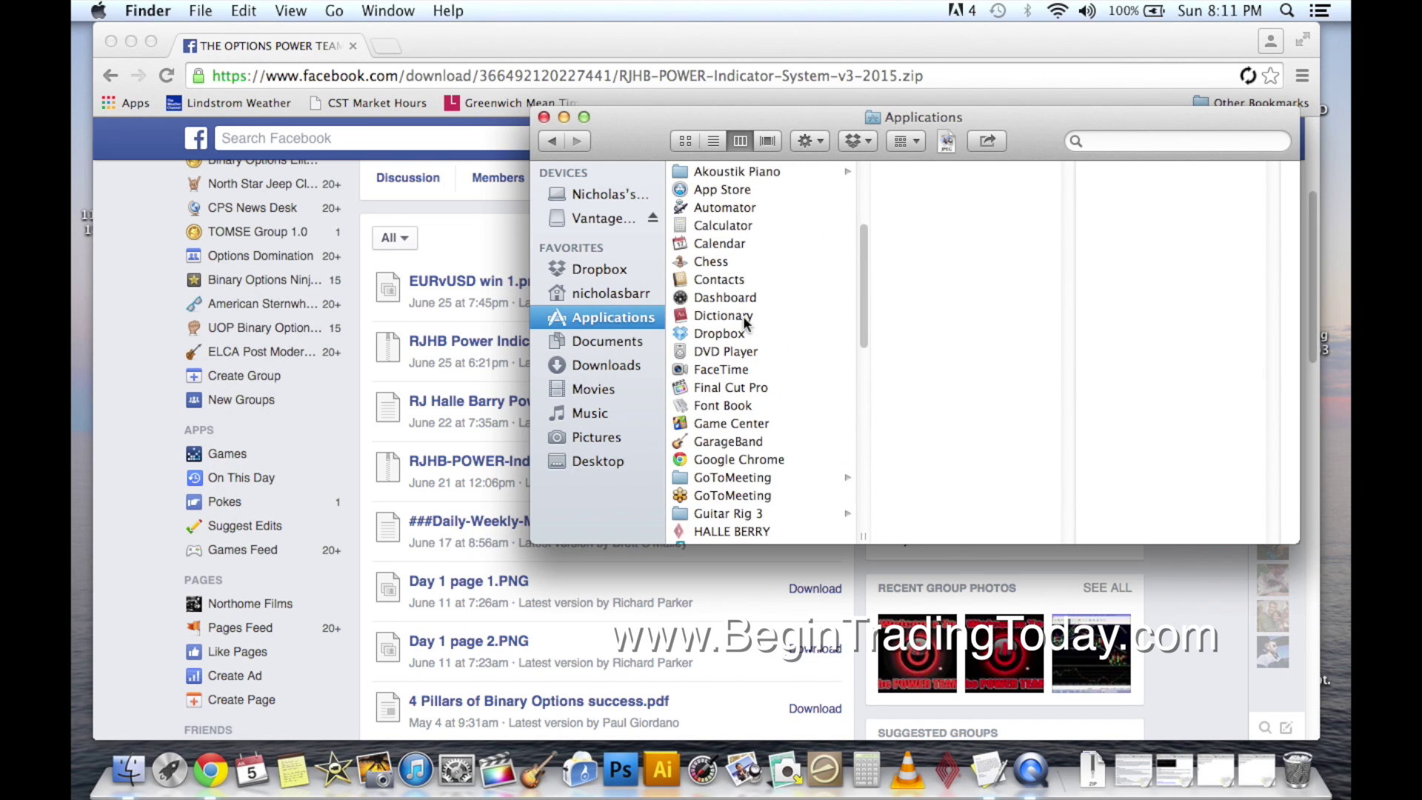
scroll(743, 316, "down", 3)
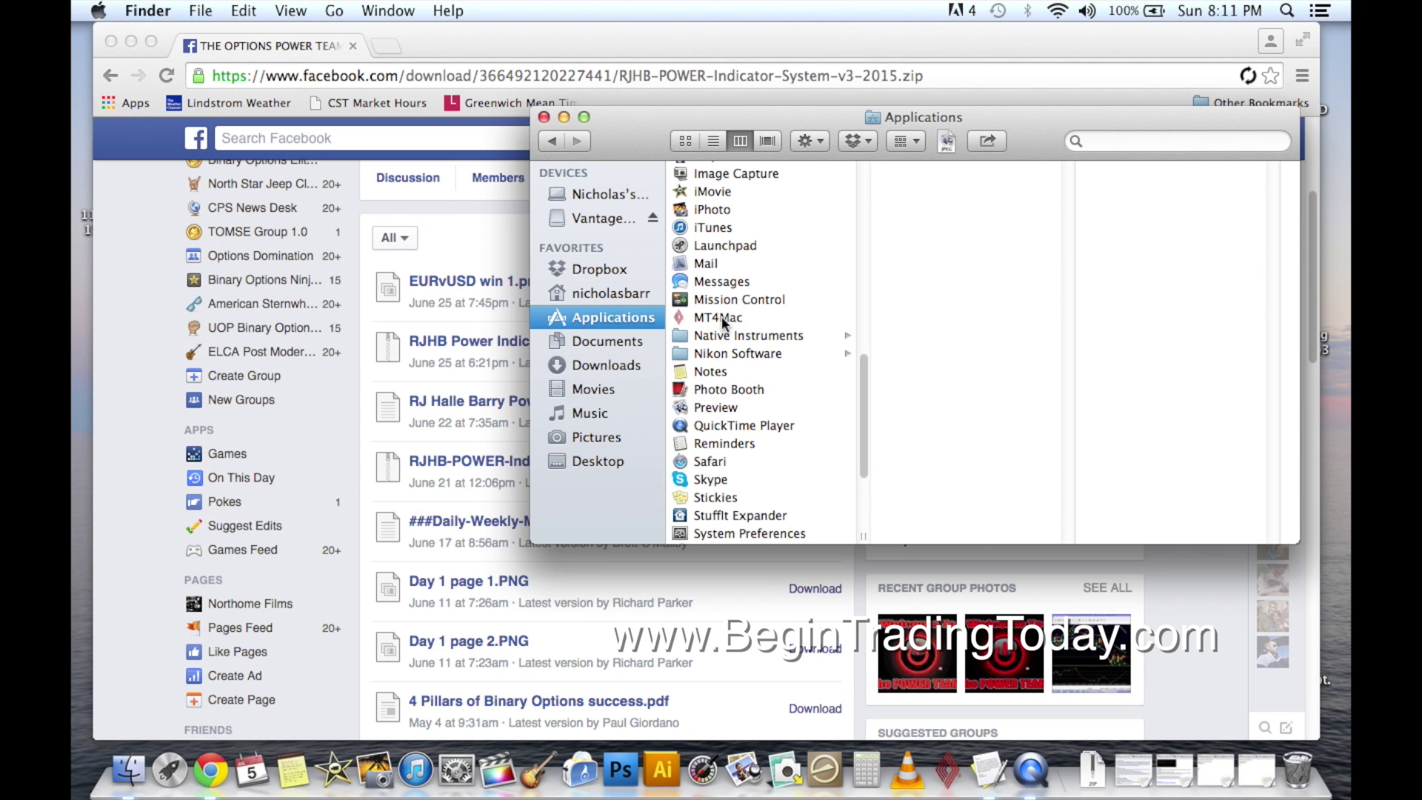
left_click_drag(633, 143, 611, 170)
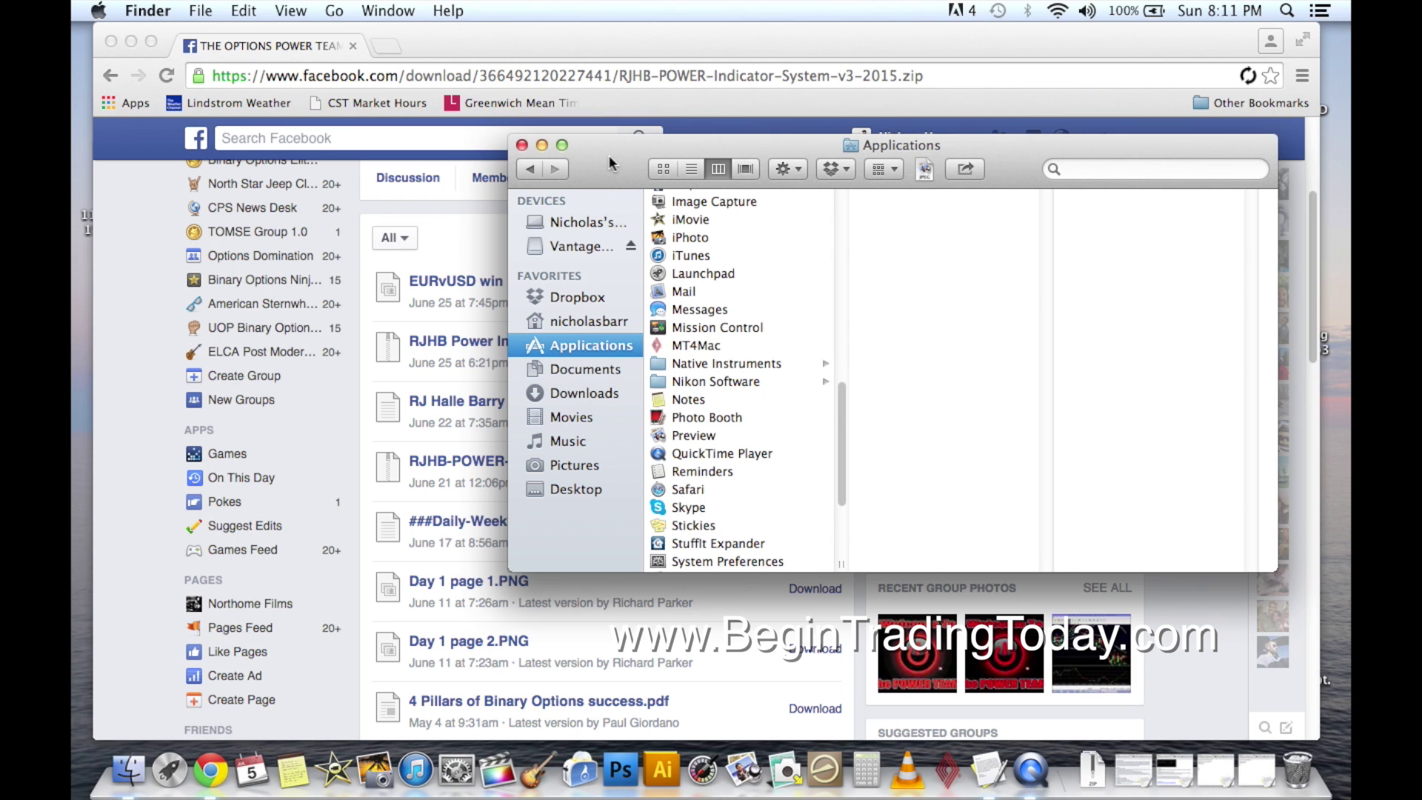
left_click(693, 347)
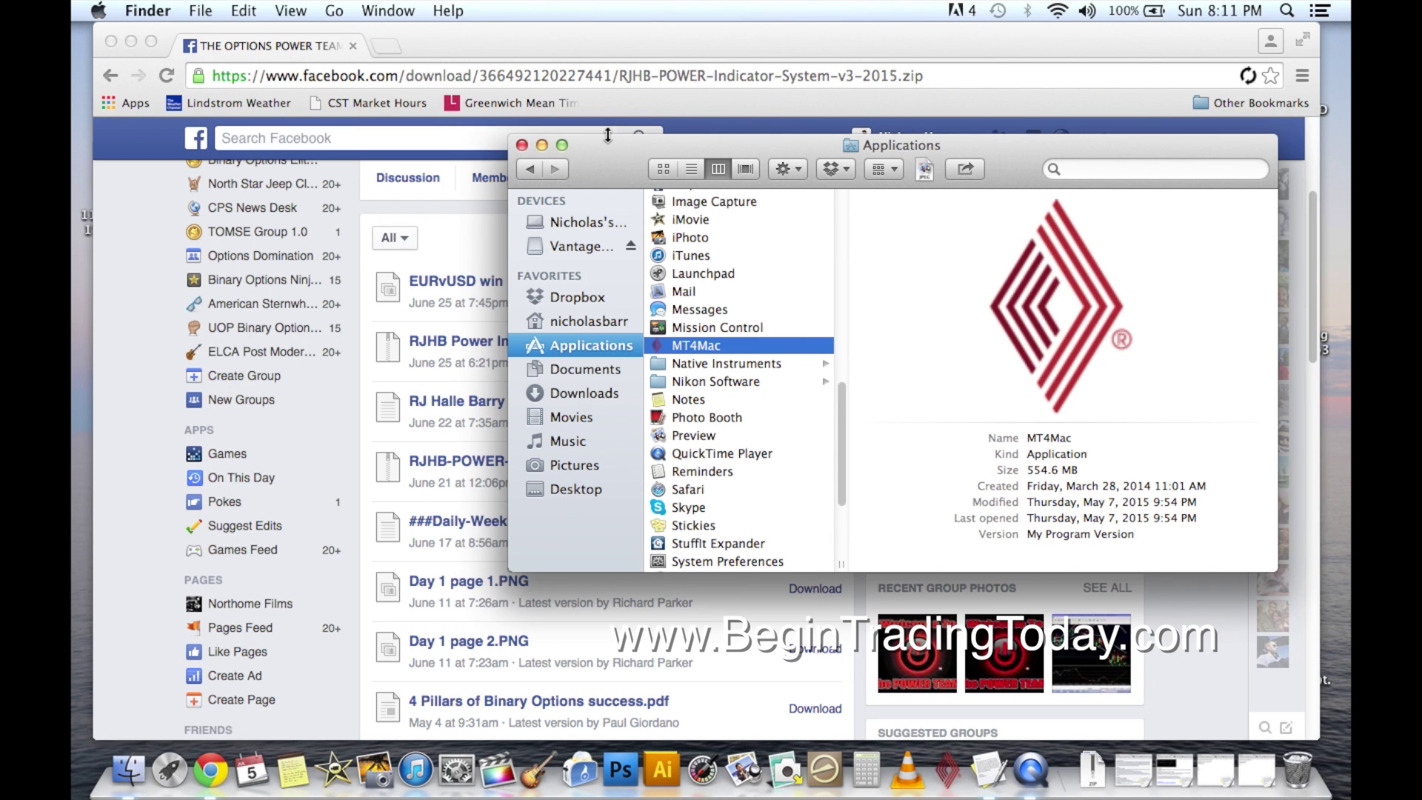